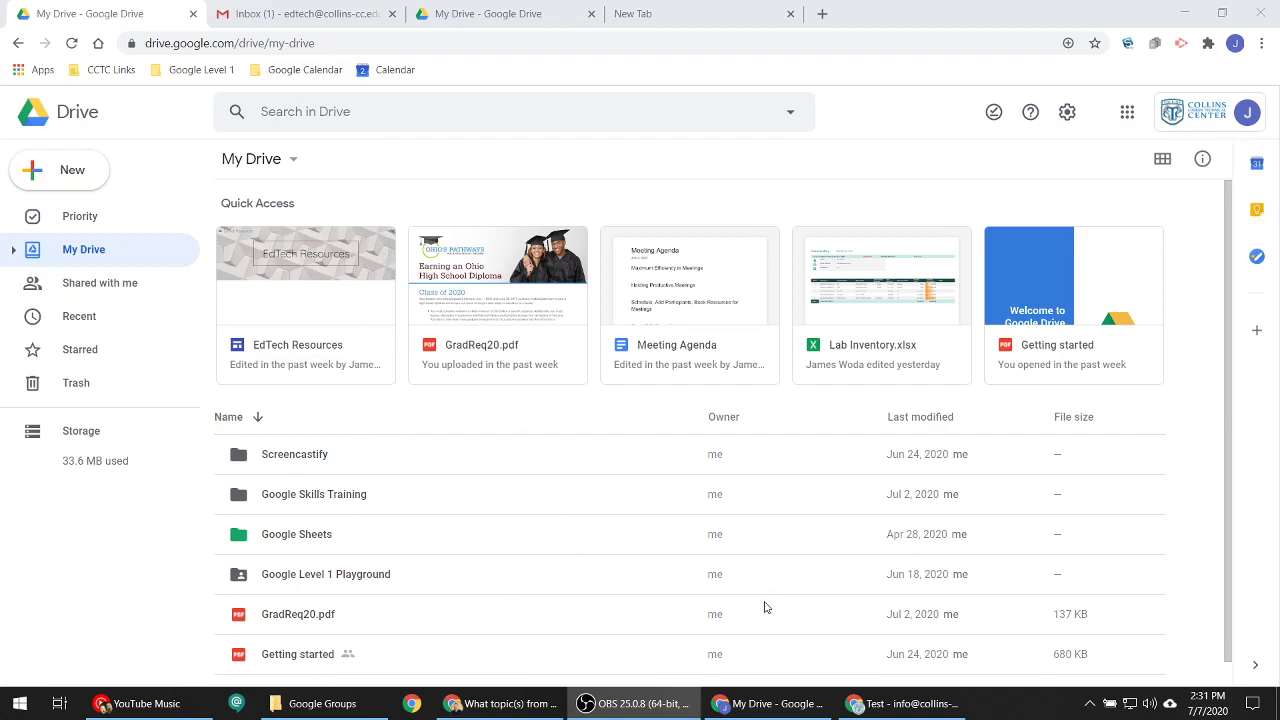
- Open the Google Sheets folder in Google Drive
{"action": "left_click", "coordinate": [1127, 112]}
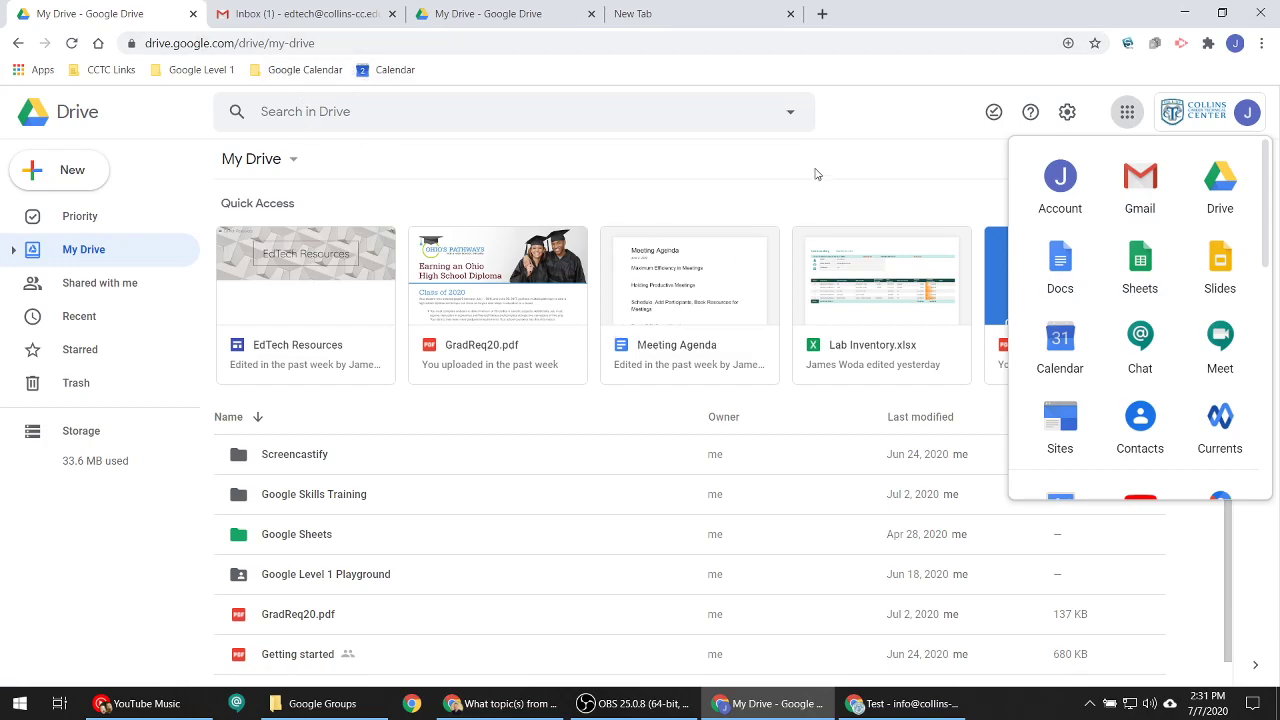
{"action": "left_click", "coordinate": [760, 206]}
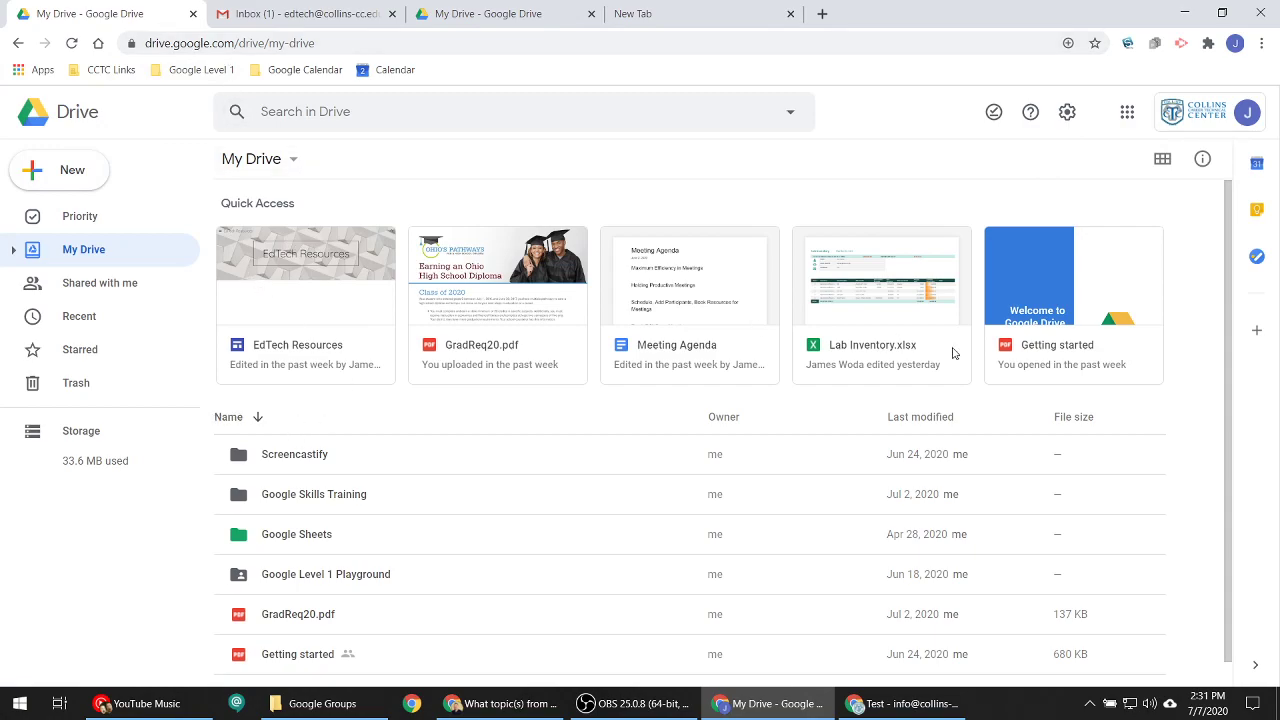
{"action": "double_click", "coordinate": [311, 549]}
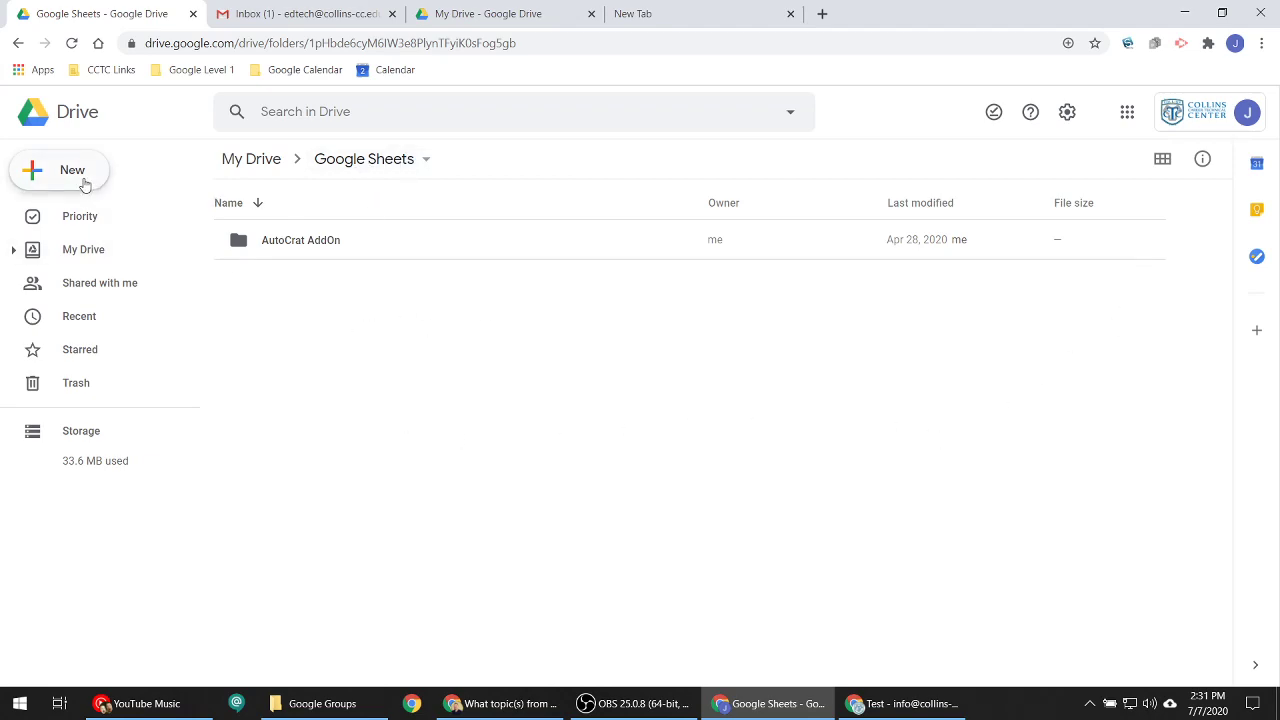
- Create a new blank spreadsheet inside the Google Sheets folder
{"action": "left_click", "coordinate": [85, 178]}
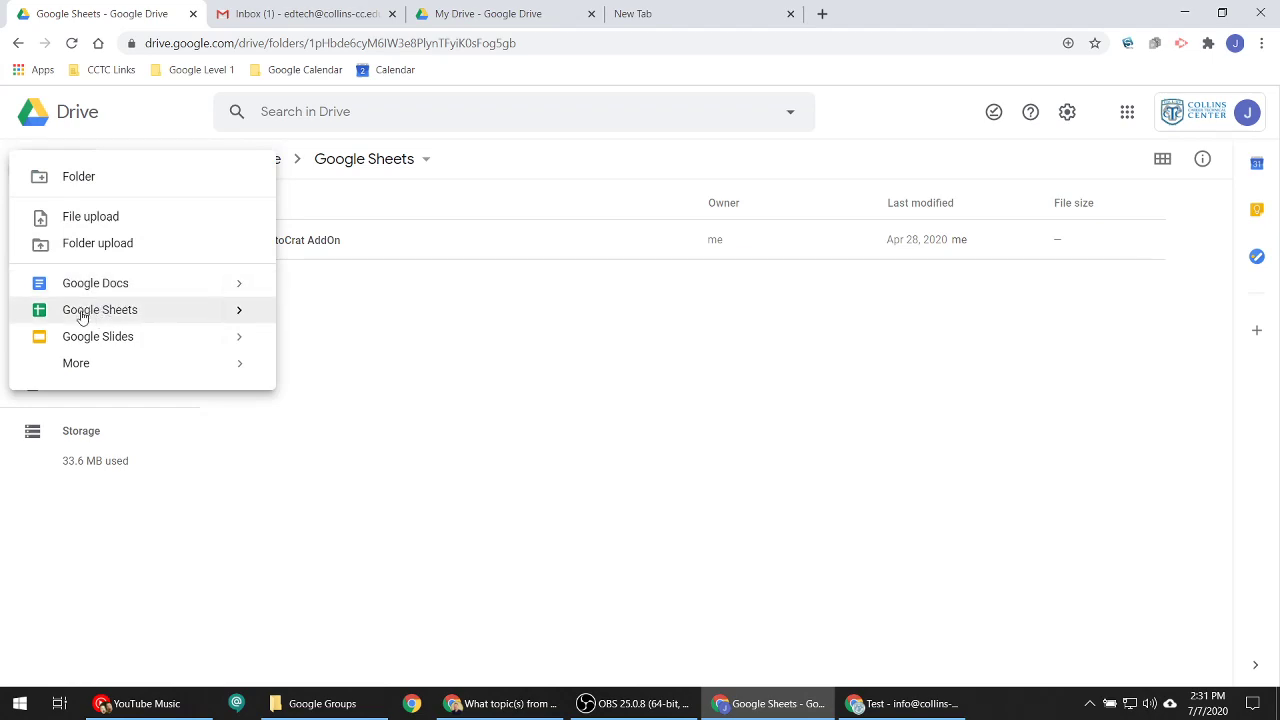
{"action": "left_click", "coordinate": [238, 310]}
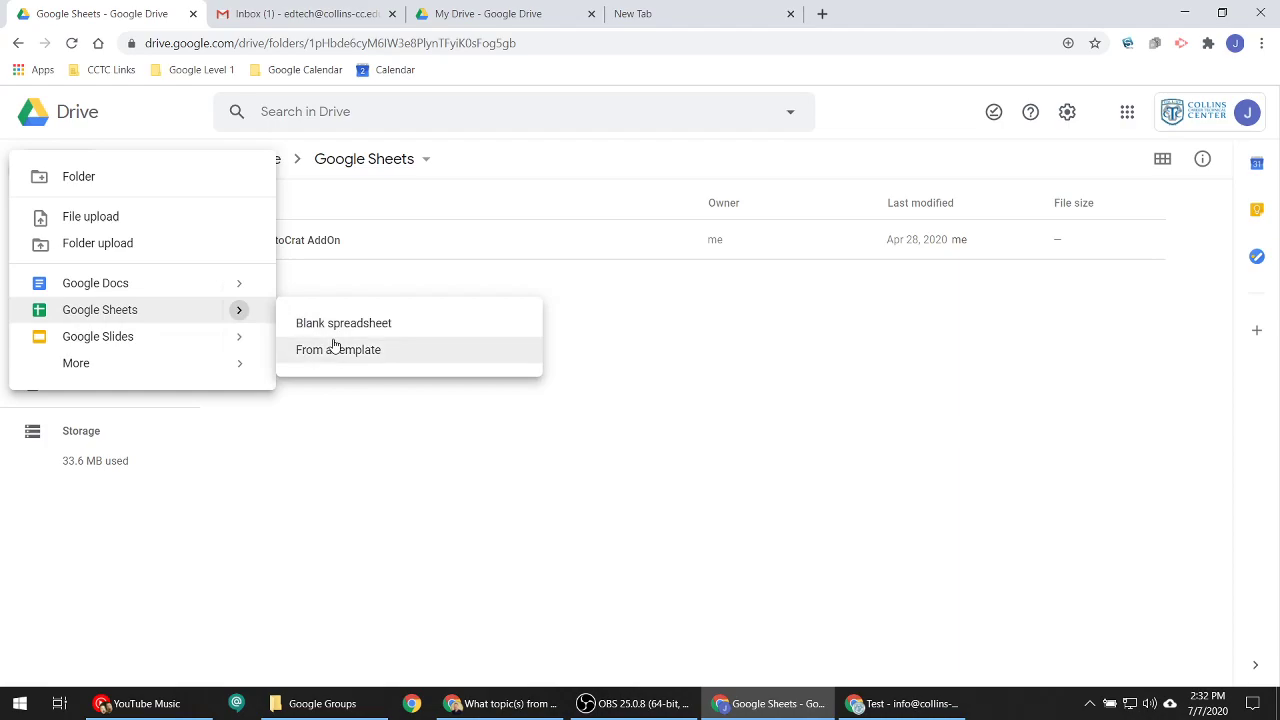
{"action": "left_click", "coordinate": [639, 314]}
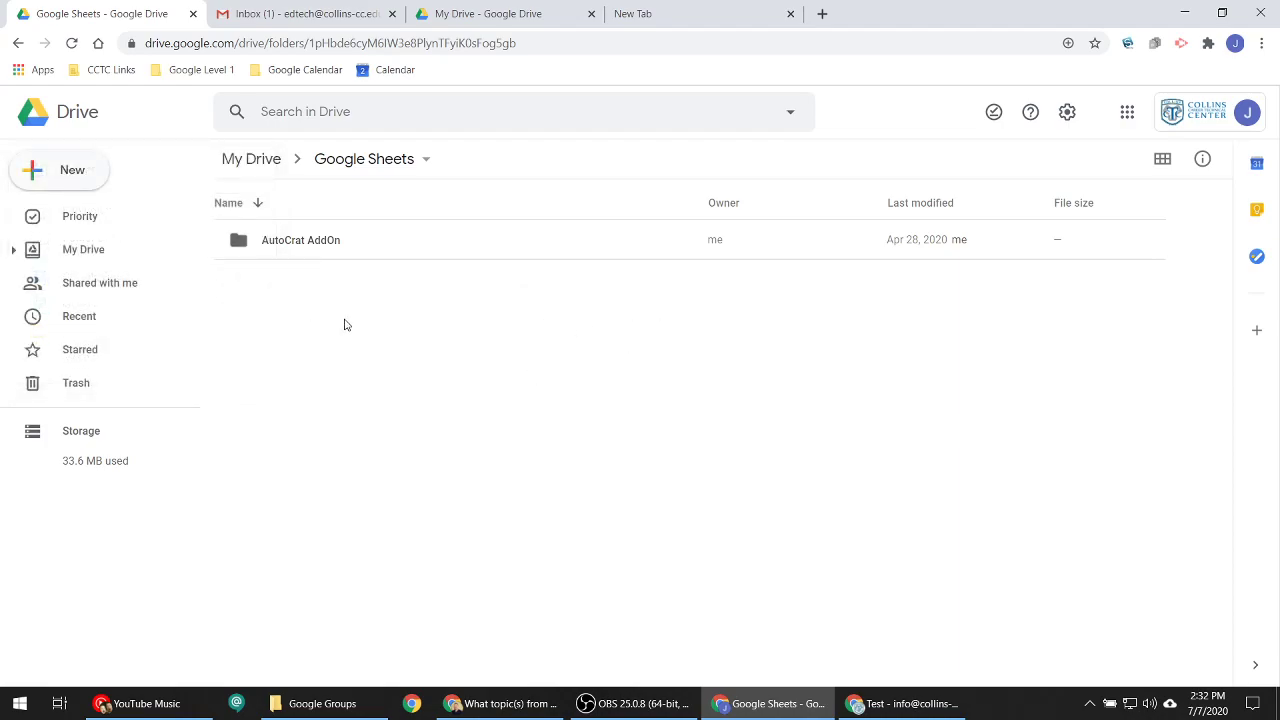
{"action": "right_click", "coordinate": [345, 324]}
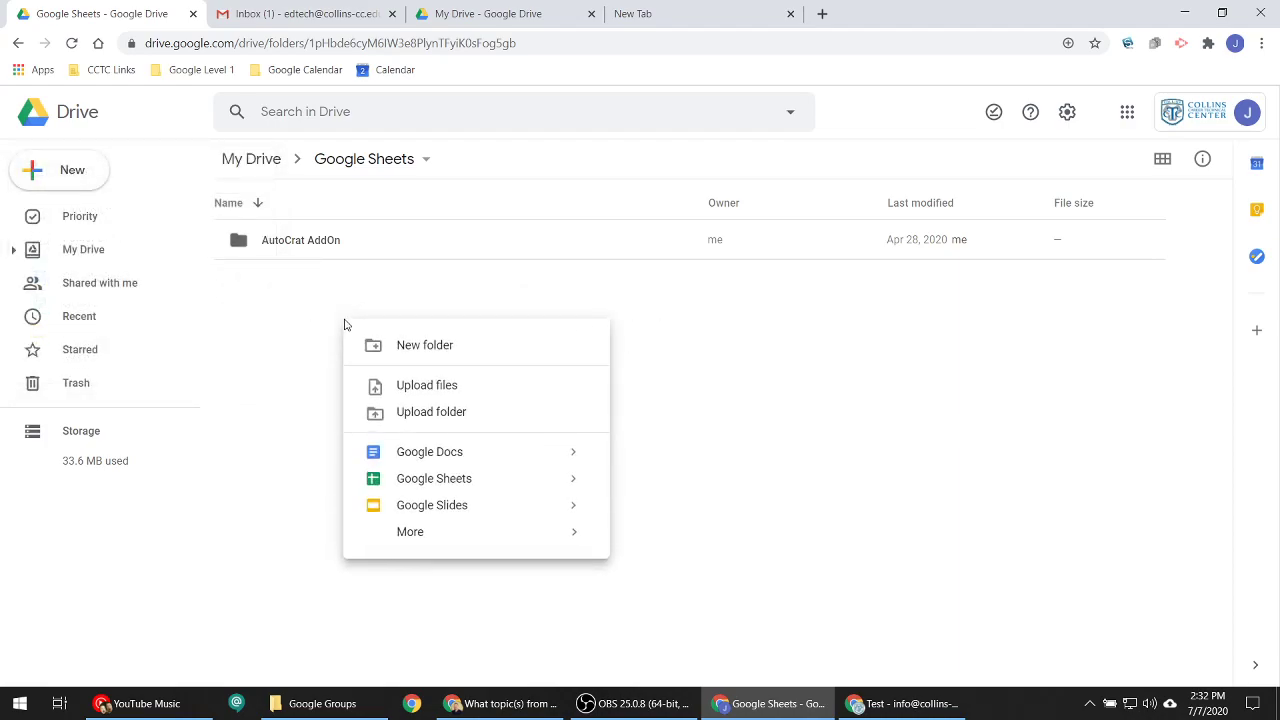
{"action": "right_click", "coordinate": [928, 372]}
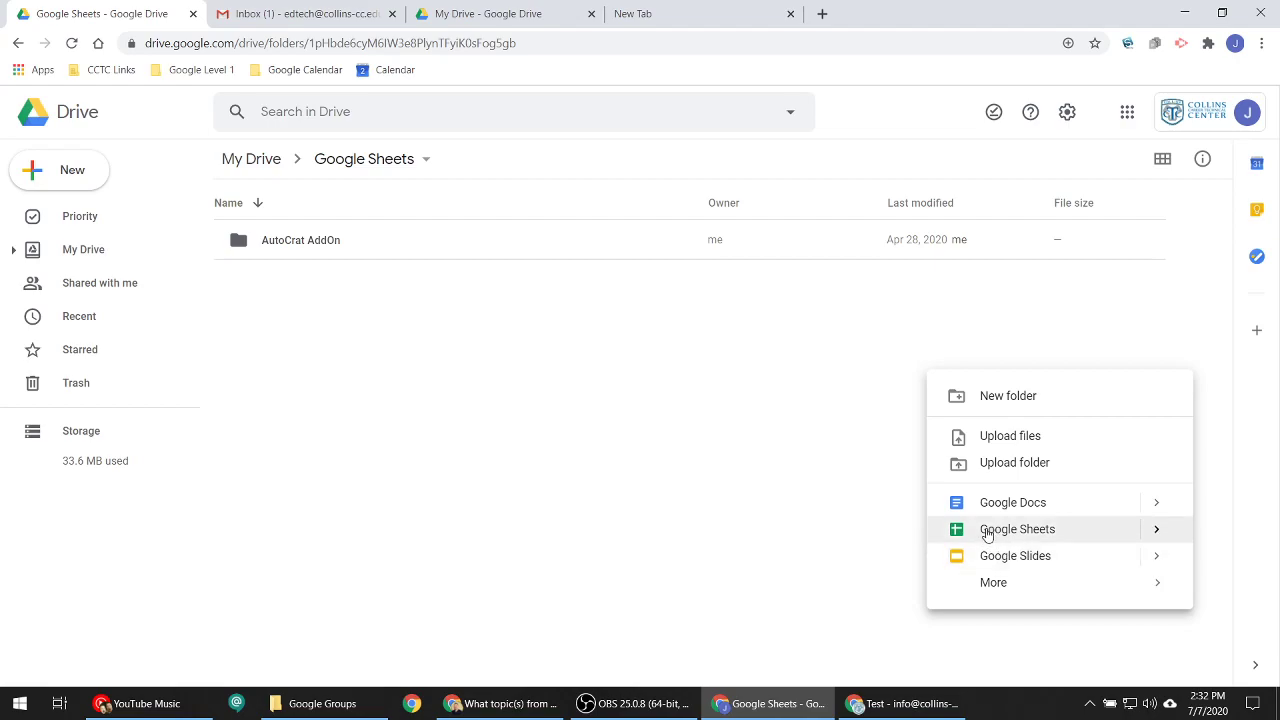
{"action": "right_click", "coordinate": [392, 410]}
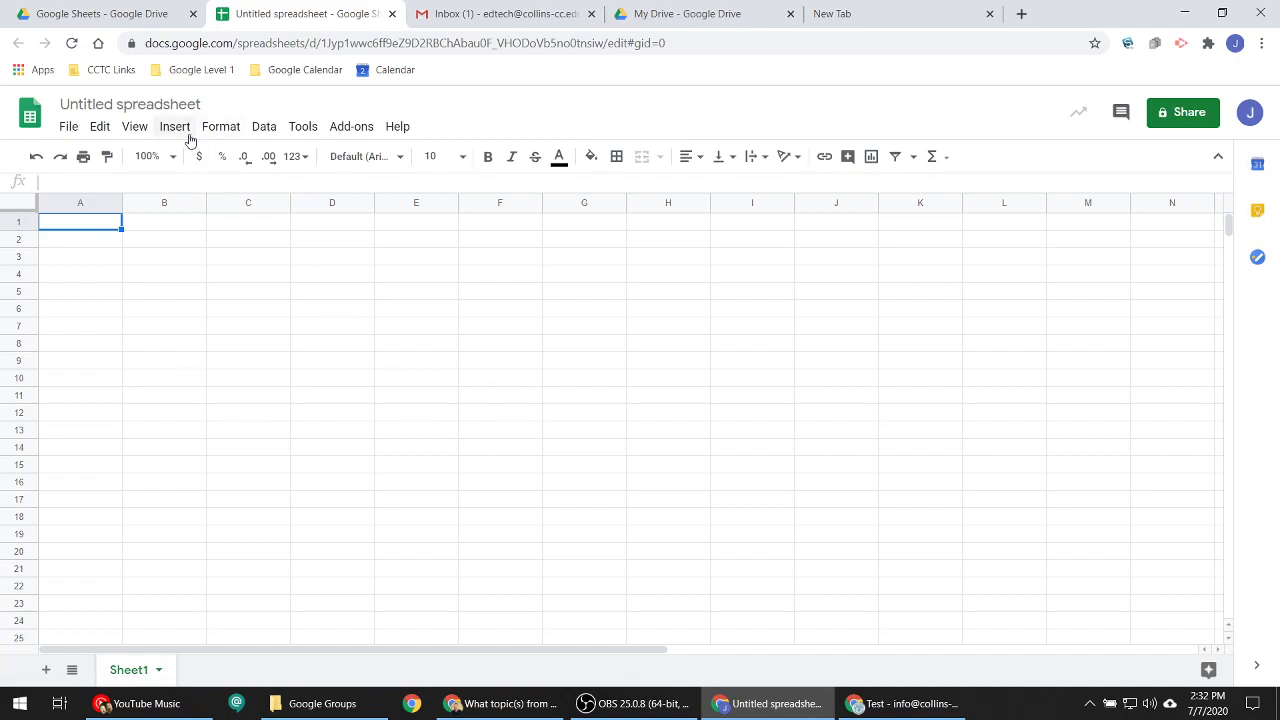
- Replace the 'Untitled spreadsheet' title with 'Class Roster'
{"action": "left_click", "coordinate": [153, 105]}
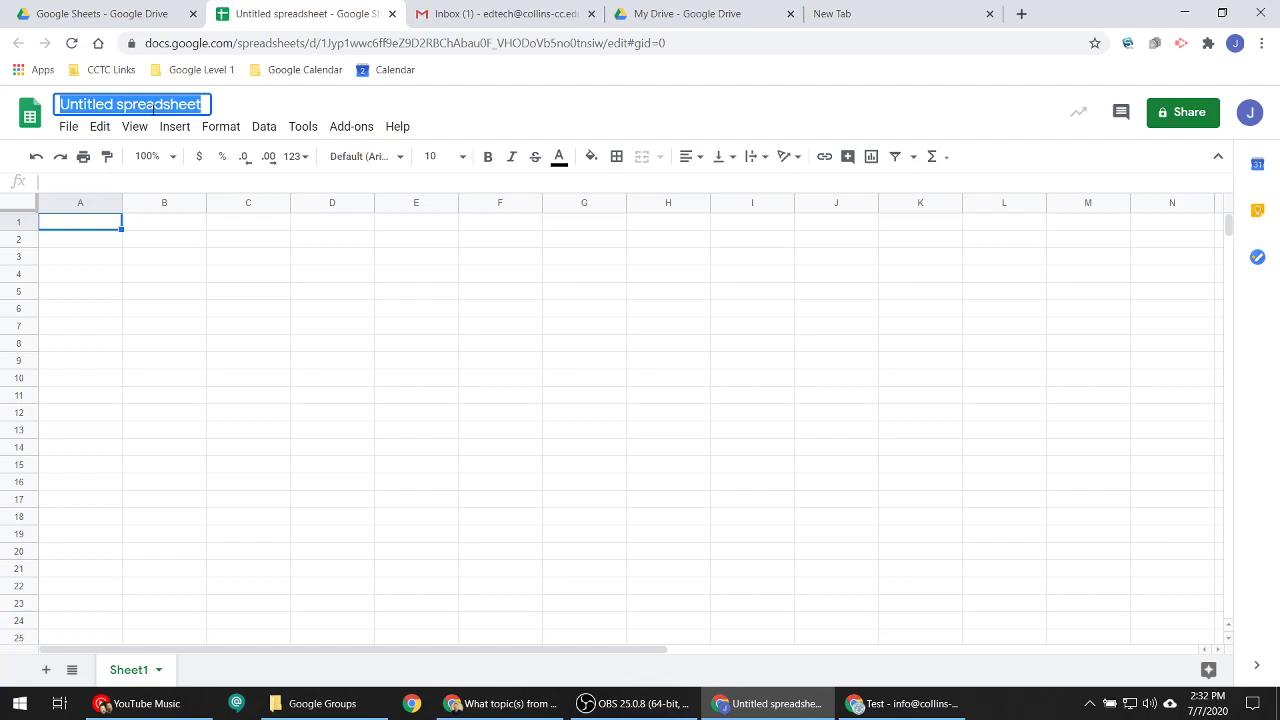
{"action": "key", "text": "End"}
{"action": "type", "text": "lass"}
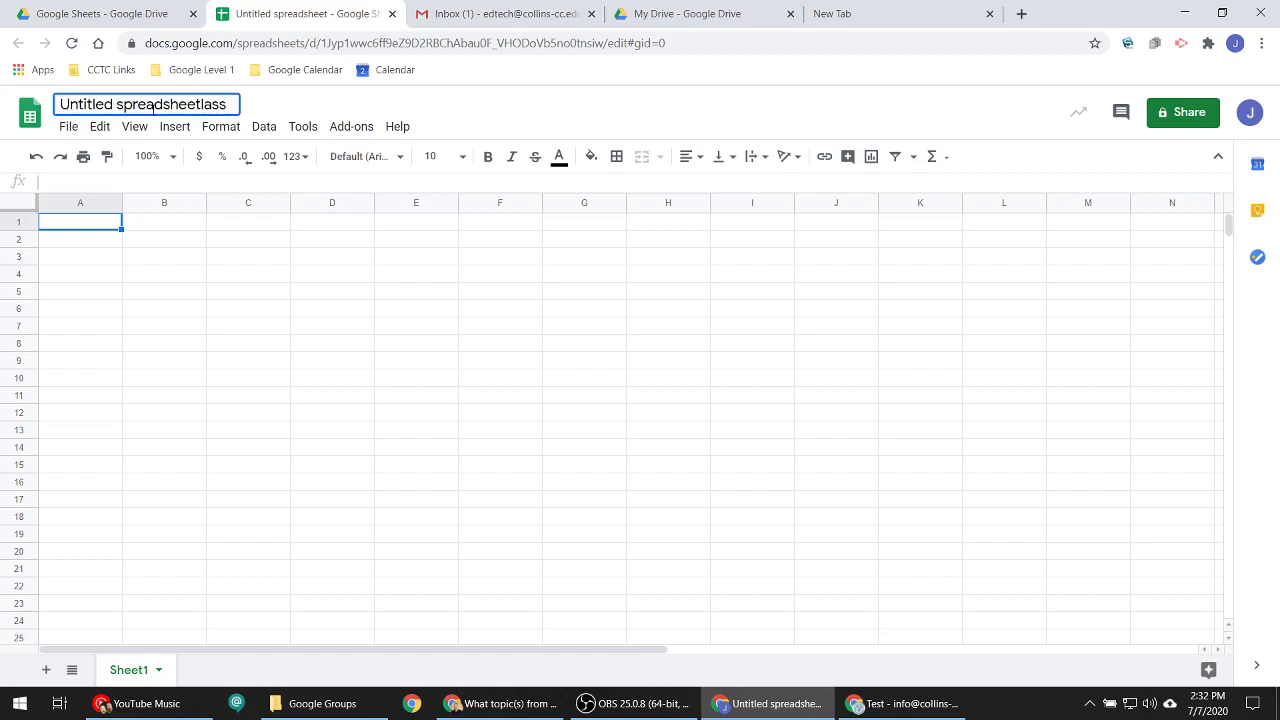
{"action": "key", "text": "ctrl+a"}
{"action": "type", "text": "Clas"}
{"action": "key", "text": "BackSpace"}
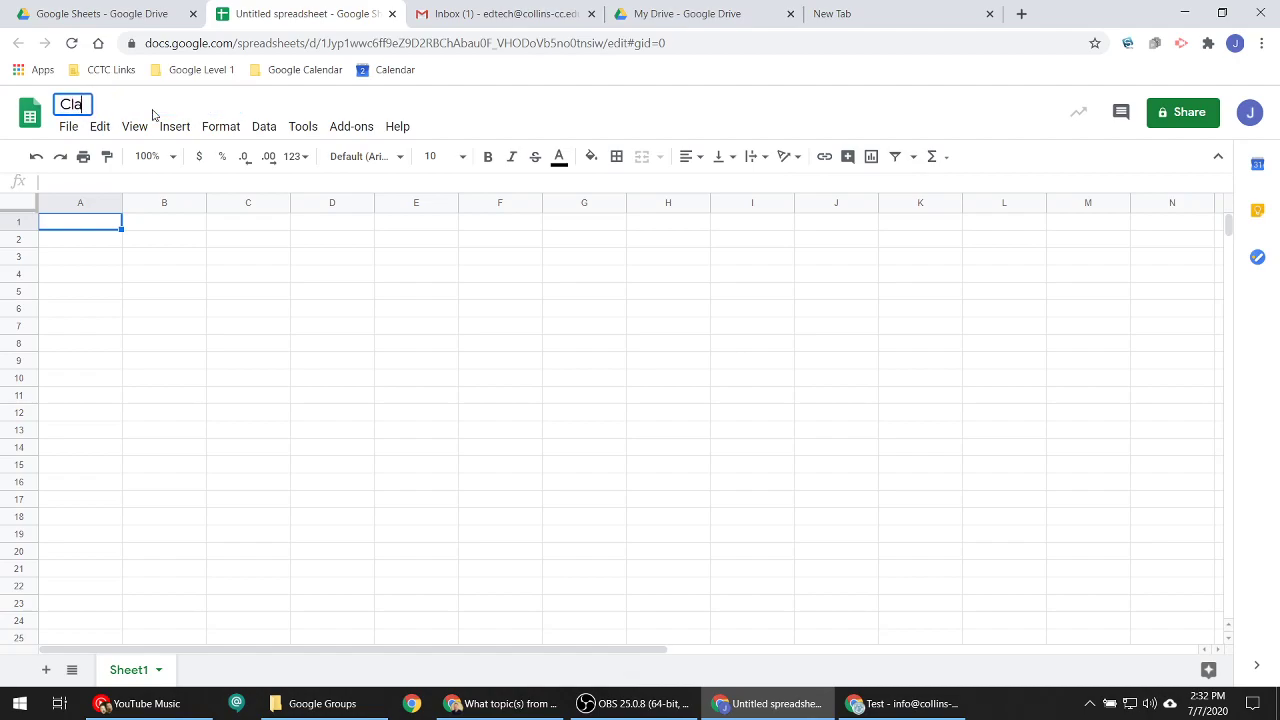
{"action": "type", "text": "ss Ros"}
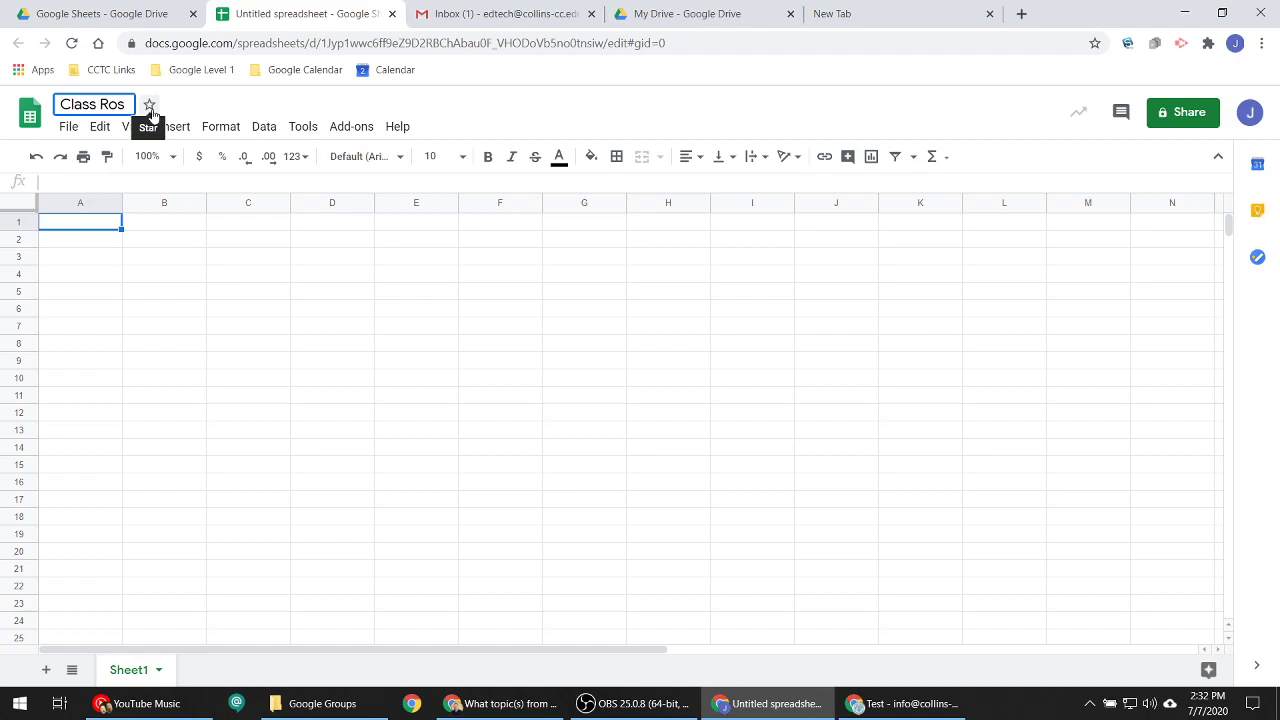
{"action": "type", "text": "ter"}
{"action": "key", "text": "Return"}
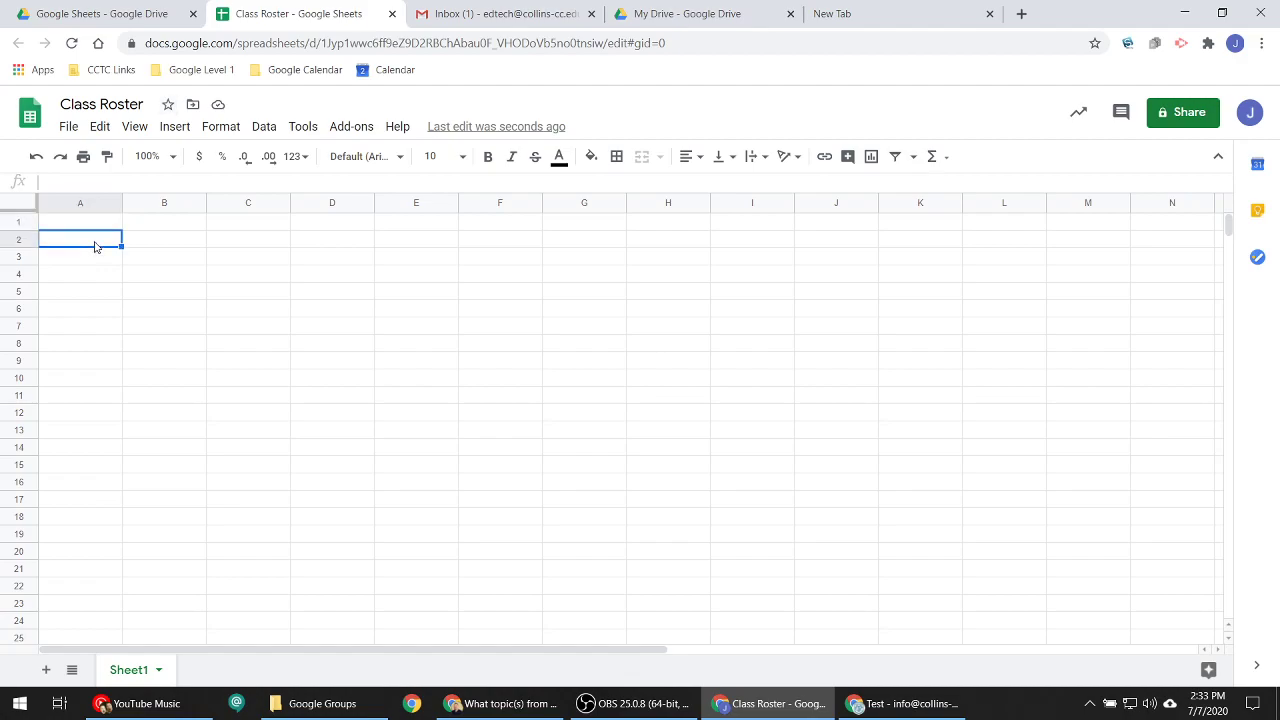
- Add two new sheets, Sheet2 and Sheet3, to the workbook
{"action": "left_click", "coordinate": [215, 290]}
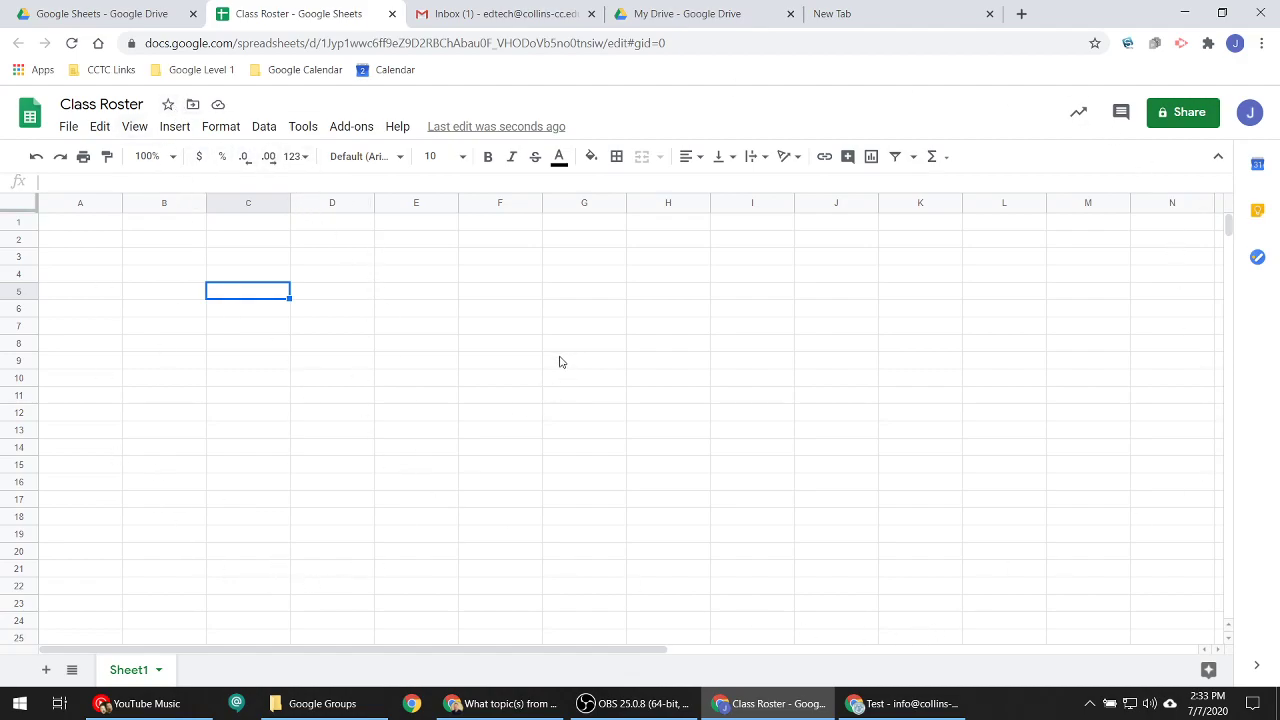
{"action": "left_click", "coordinate": [45, 669]}
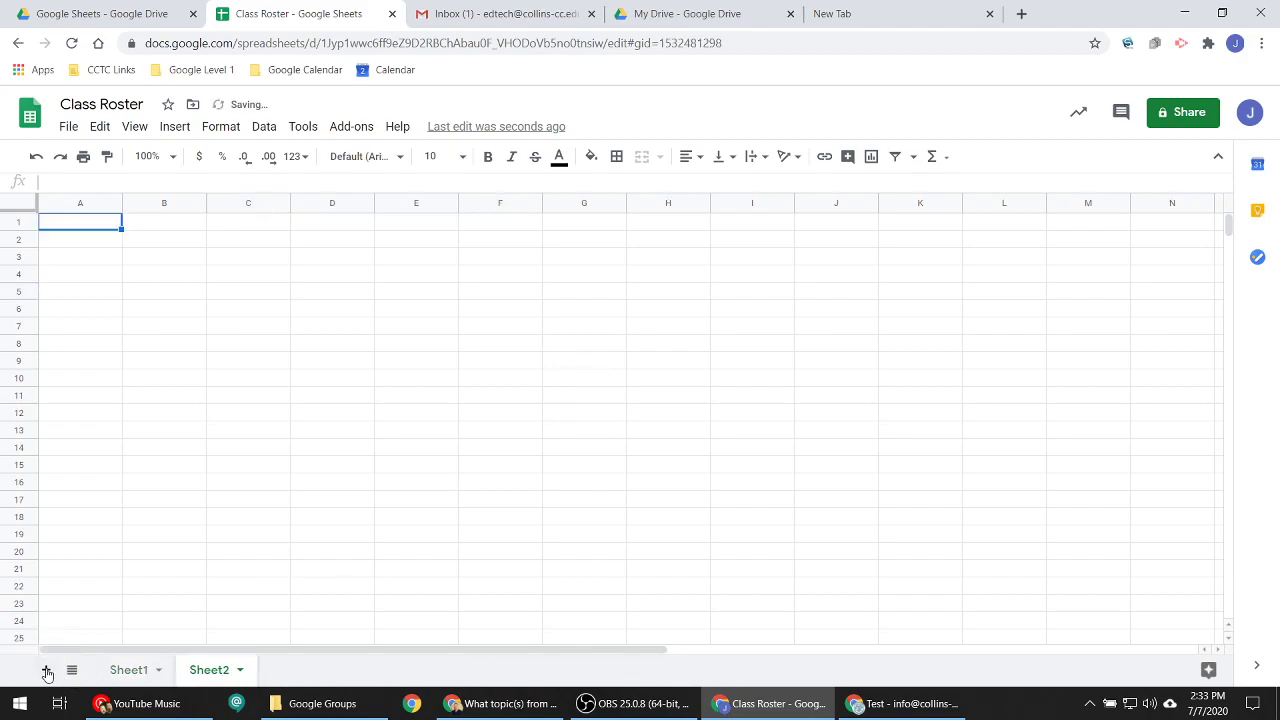
{"action": "left_click", "coordinate": [45, 669]}
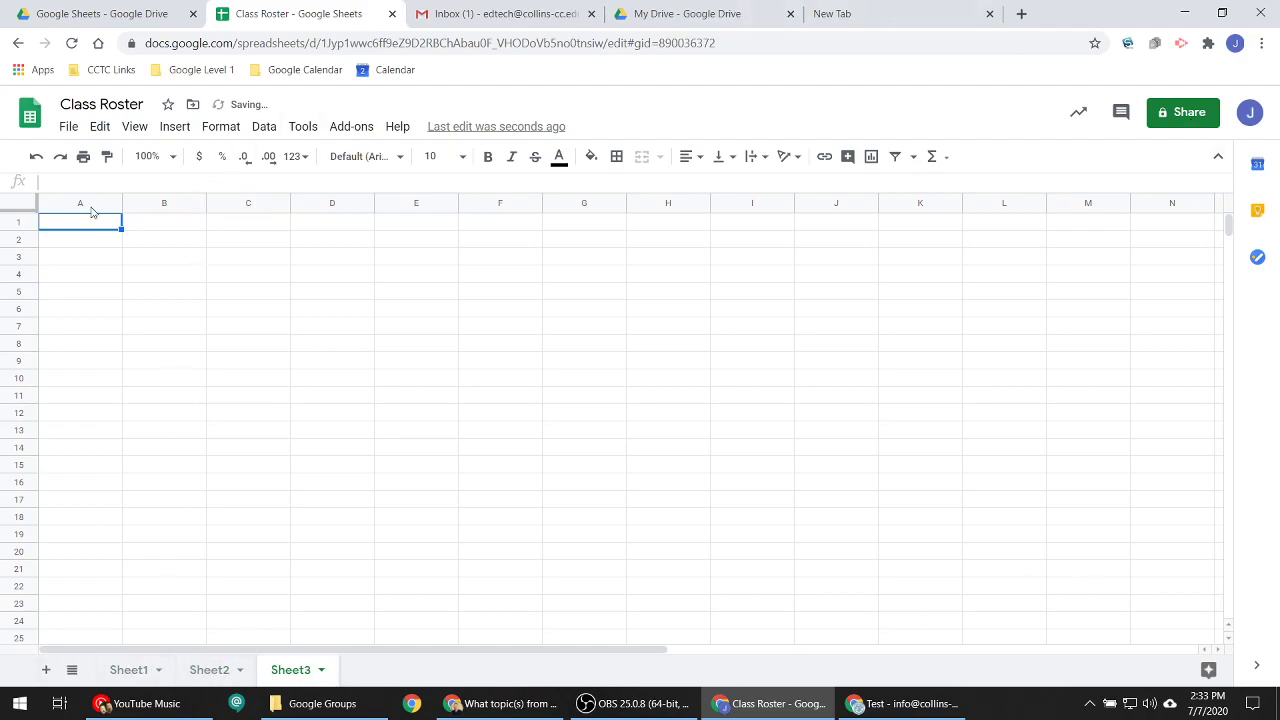
- Switch between the Sheet1, Sheet2 and Sheet3 tabs, ending on Sheet1
{"action": "left_click", "coordinate": [135, 678]}
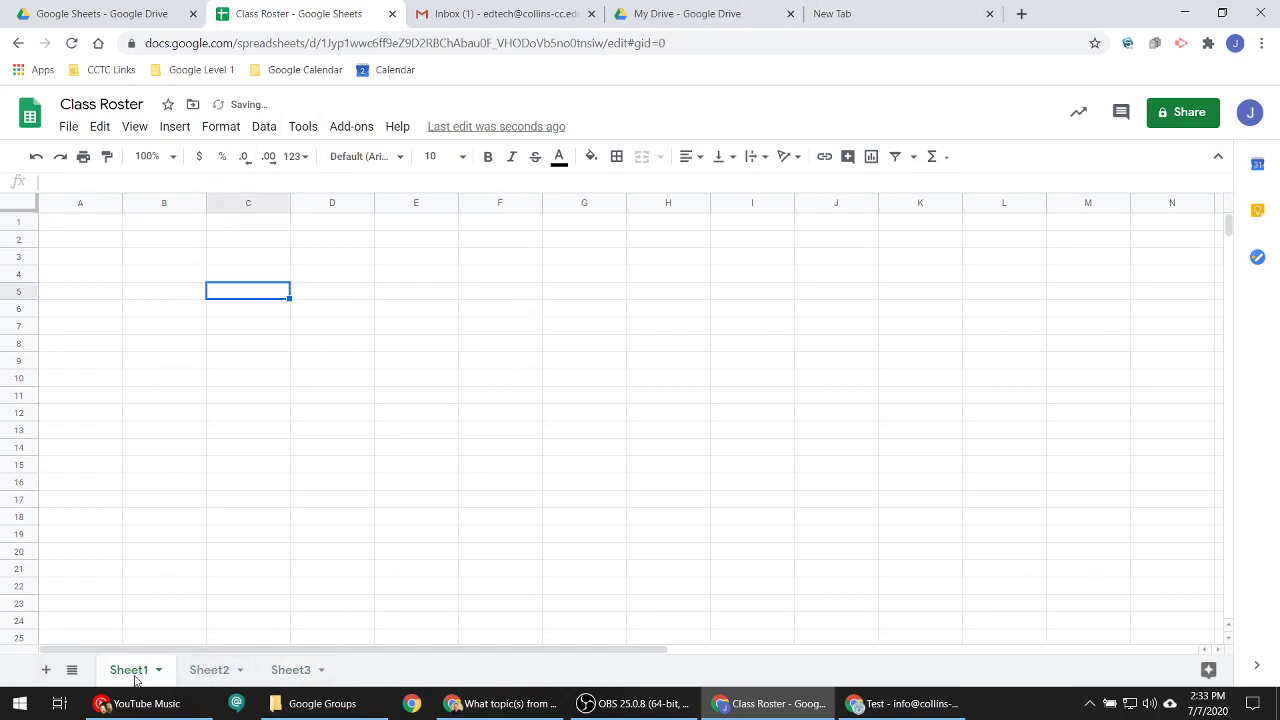
{"action": "left_click", "coordinate": [212, 672]}
{"action": "left_click", "coordinate": [290, 670]}
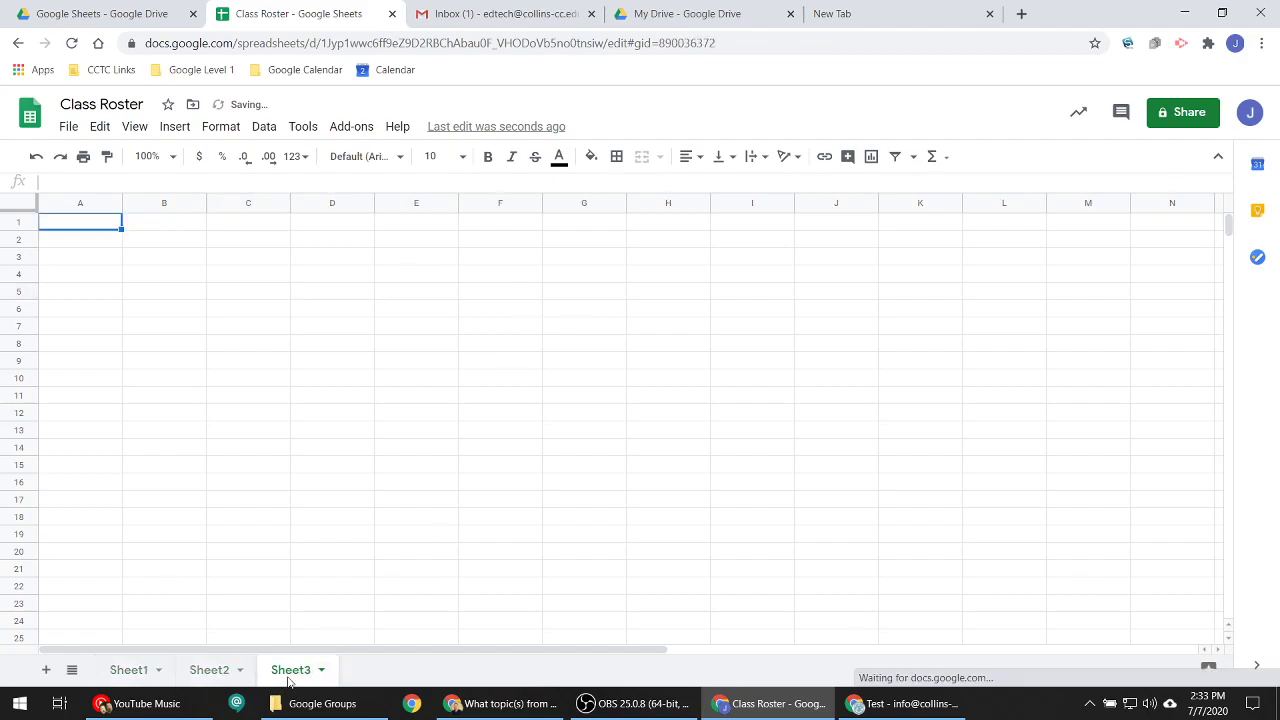
{"action": "left_click", "coordinate": [135, 678]}
{"action": "left_click", "coordinate": [226, 672]}
{"action": "left_click", "coordinate": [290, 674]}
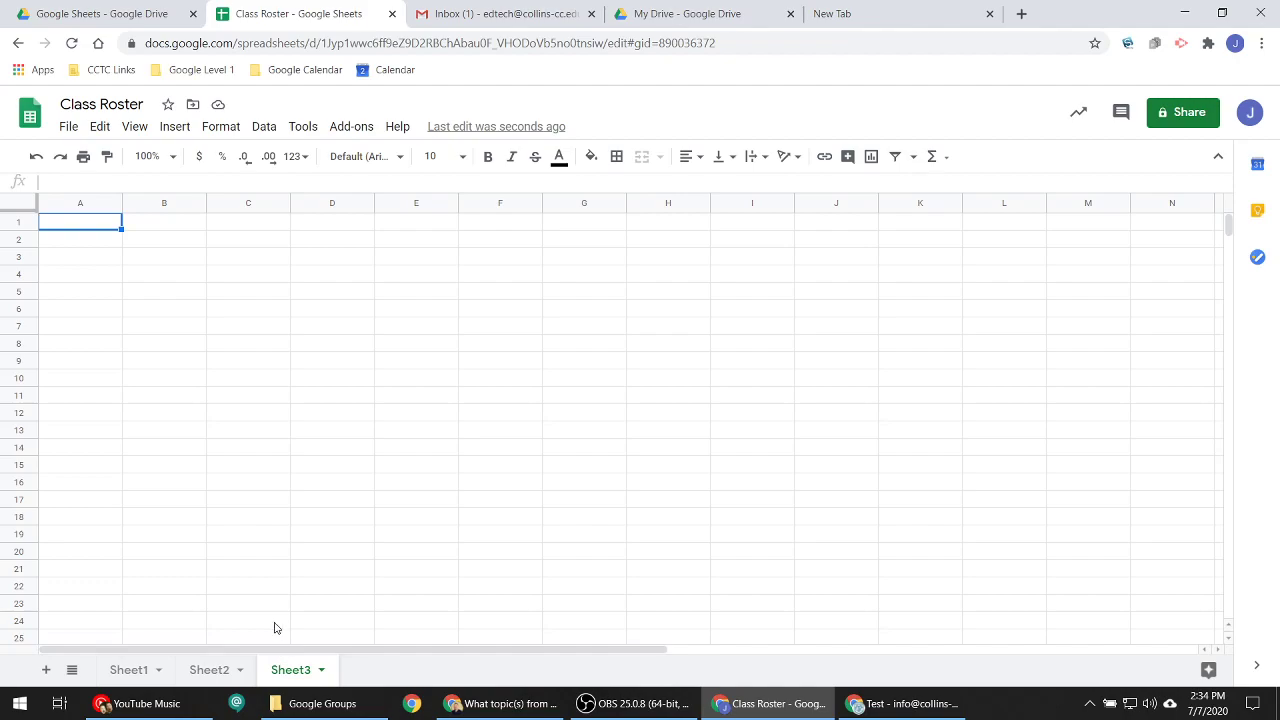
{"action": "left_click", "coordinate": [135, 669]}
{"action": "left_click", "coordinate": [212, 669]}
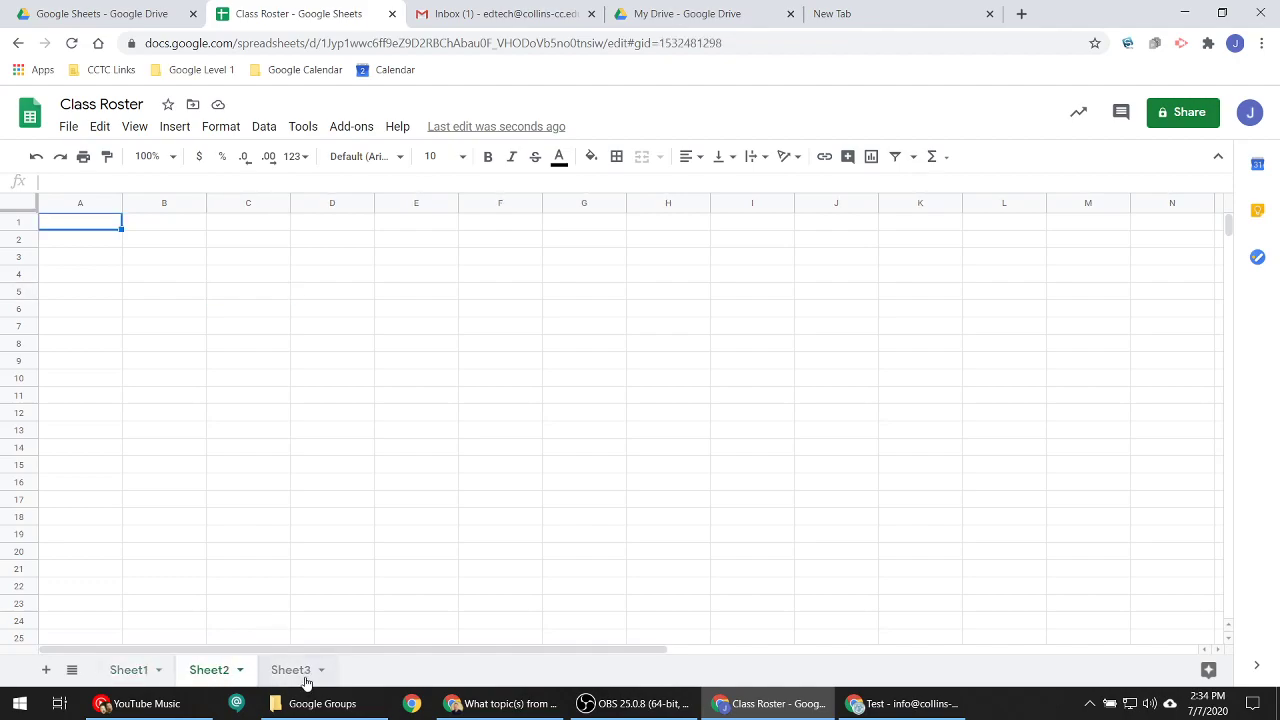
{"action": "left_click", "coordinate": [306, 682]}
{"action": "left_click", "coordinate": [172, 678]}
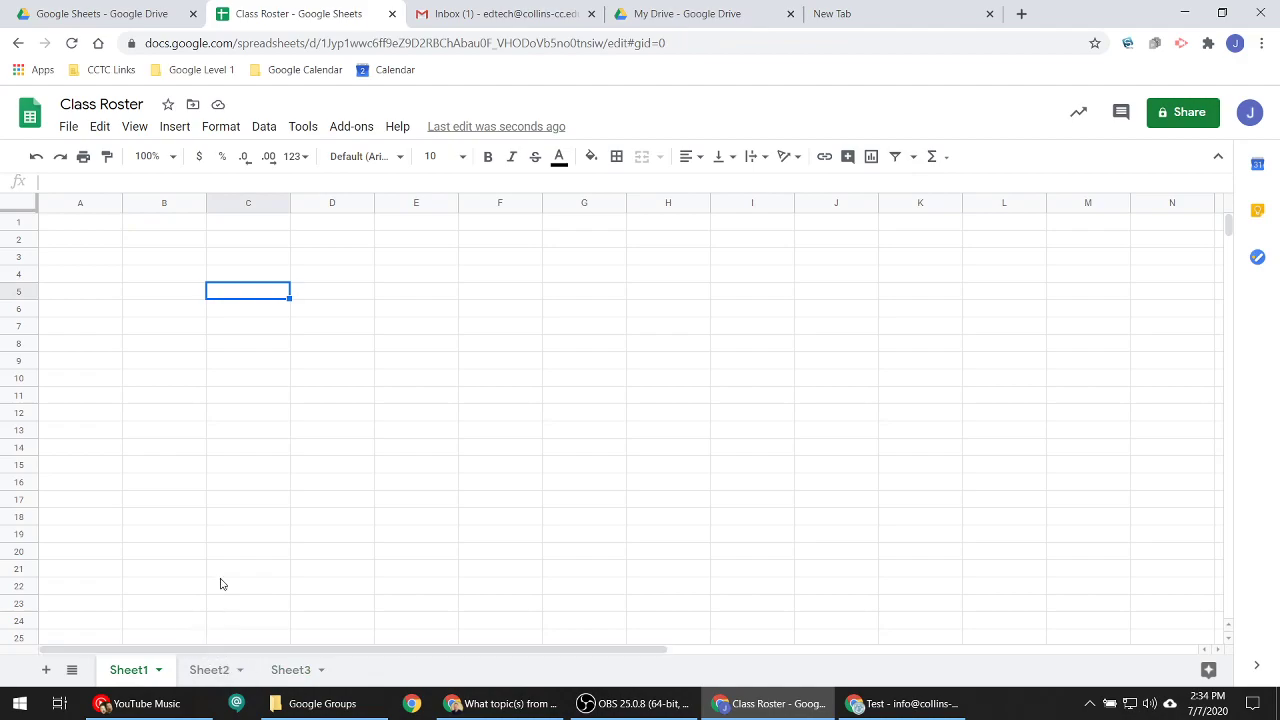
- Rename the Sheet1 tab to 'Class Roster'
{"action": "left_click", "coordinate": [161, 672]}
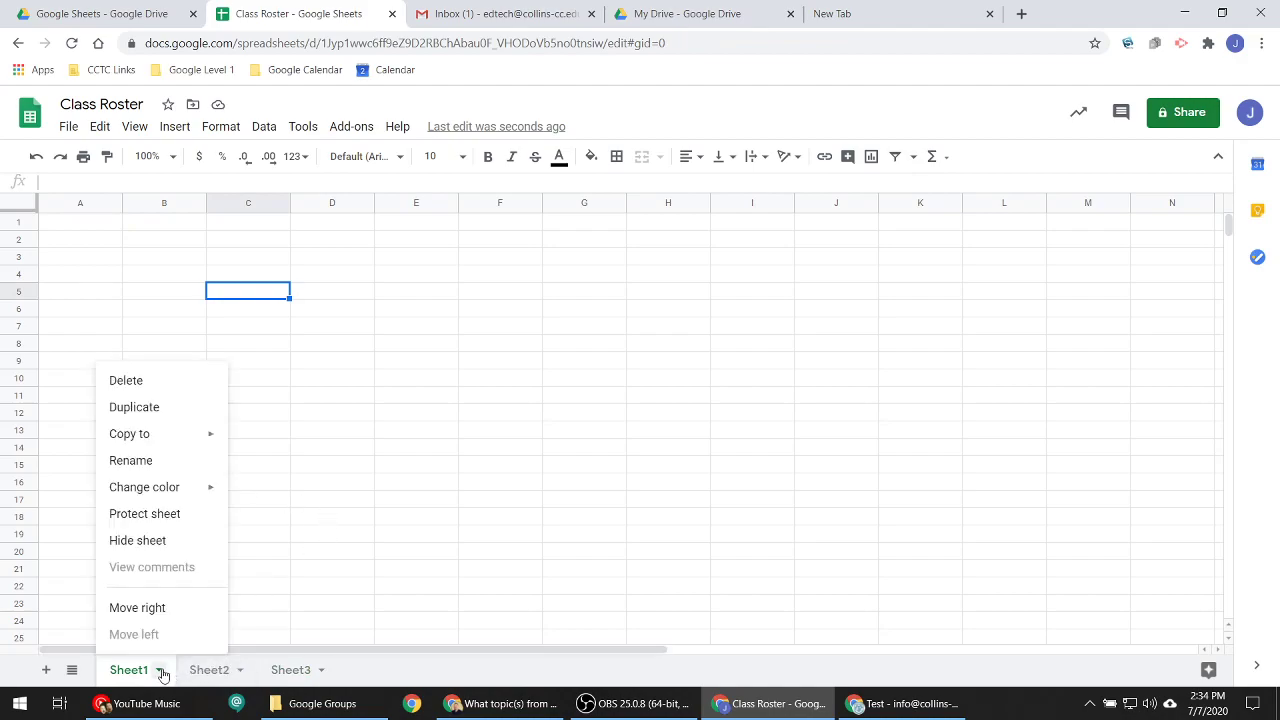
{"action": "left_click", "coordinate": [505, 679]}
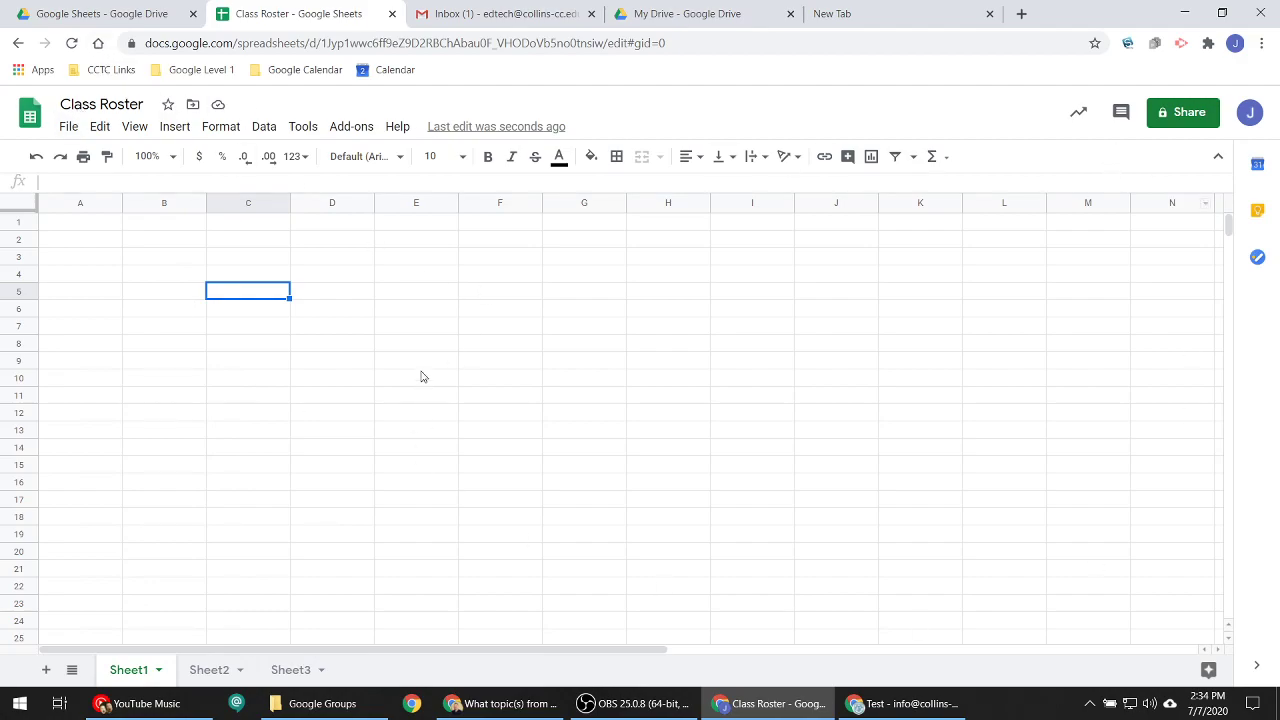
{"action": "left_click", "coordinate": [158, 671]}
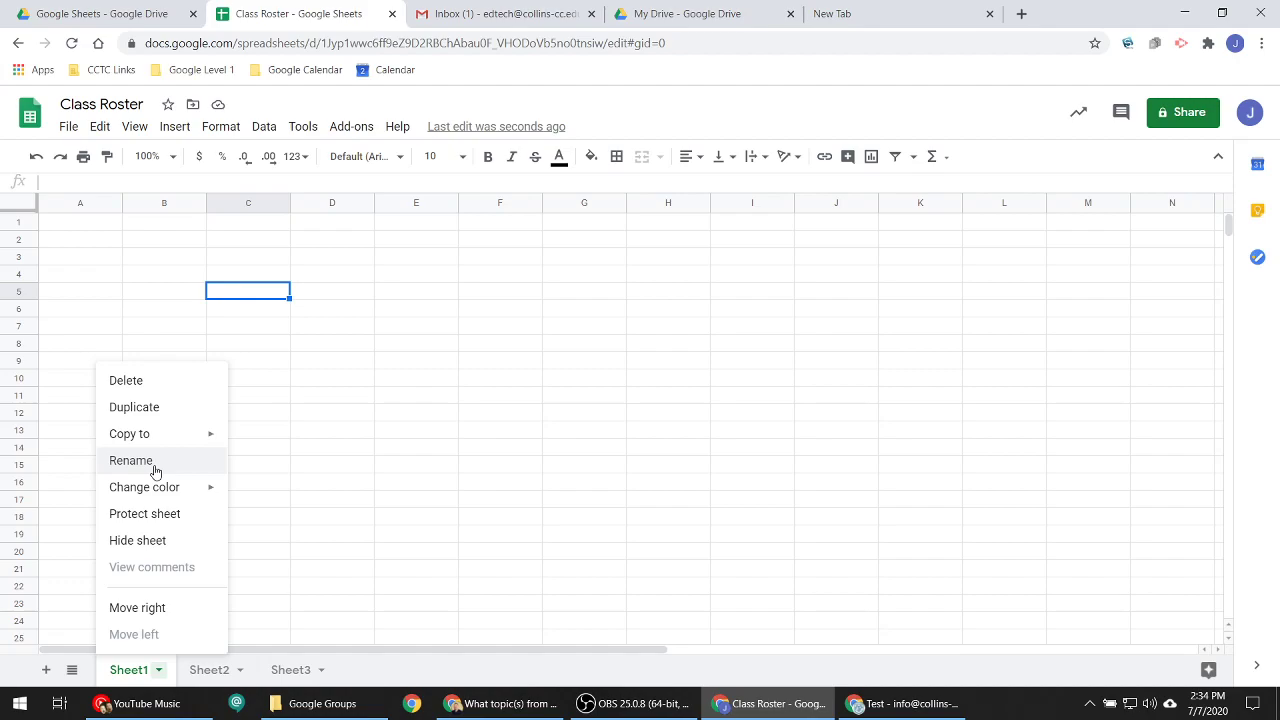
{"action": "left_click", "coordinate": [131, 461]}
{"action": "type", "text": "Cla"}
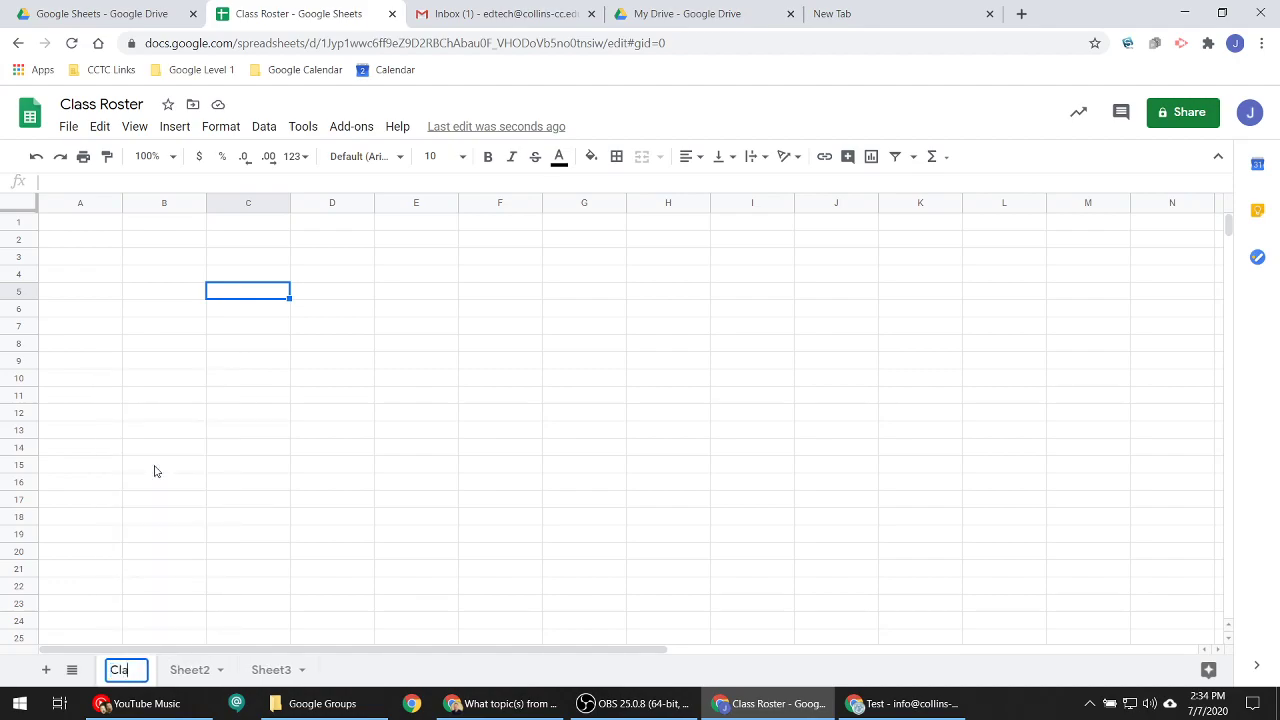
{"action": "type", "text": "ss ST"}
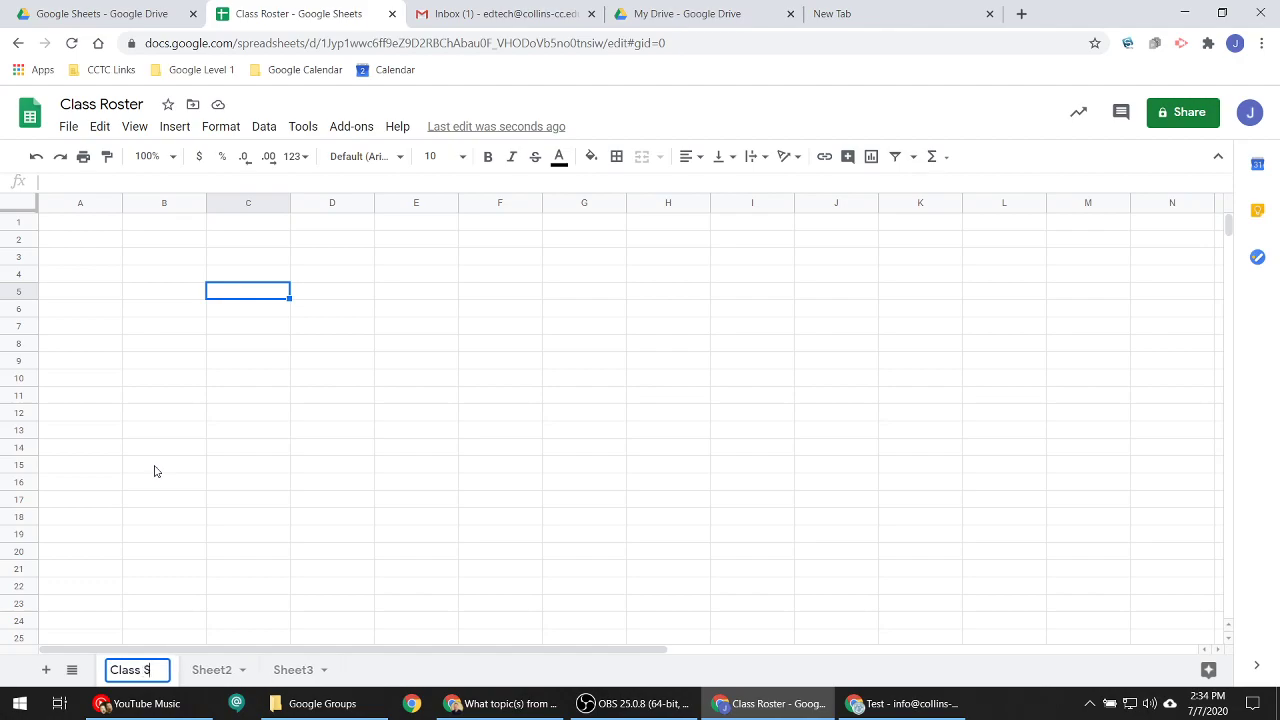
{"action": "key", "text": "BackSpace"}
{"action": "key", "text": "BackSpace"}
{"action": "type", "text": "Roster"}
{"action": "key", "text": "Return"}
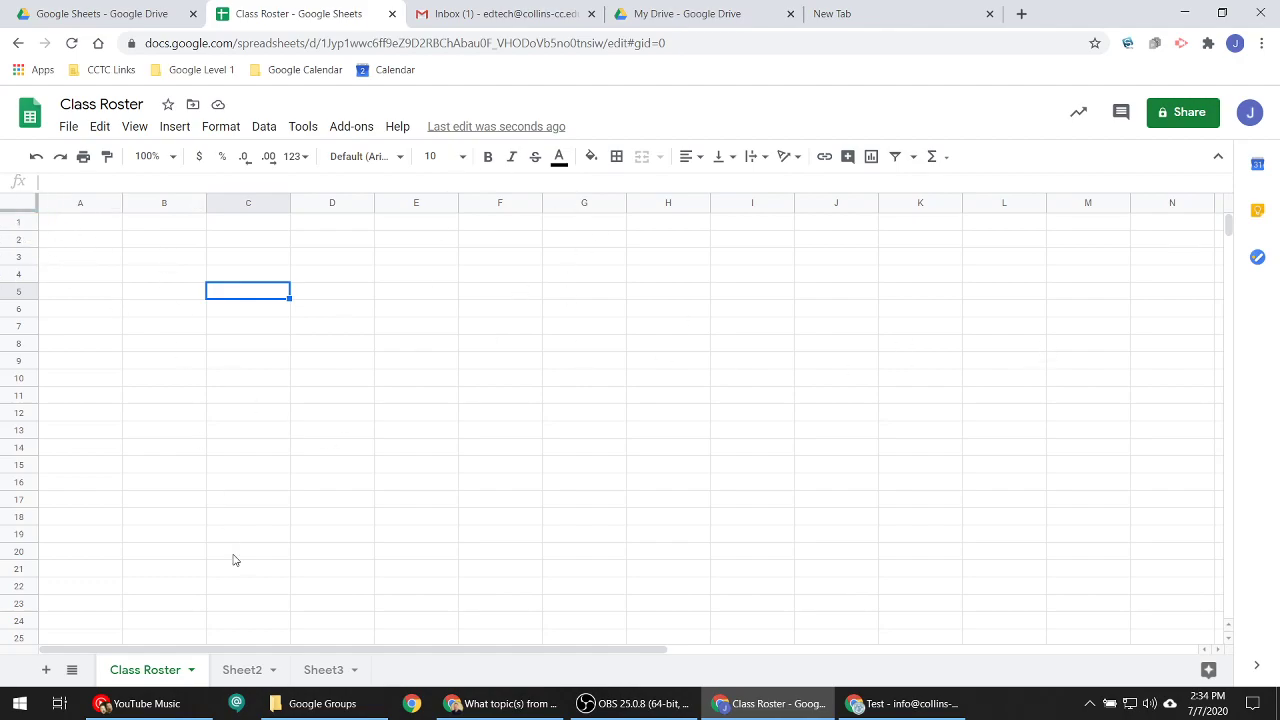
{"action": "left_click", "coordinate": [75, 205]}
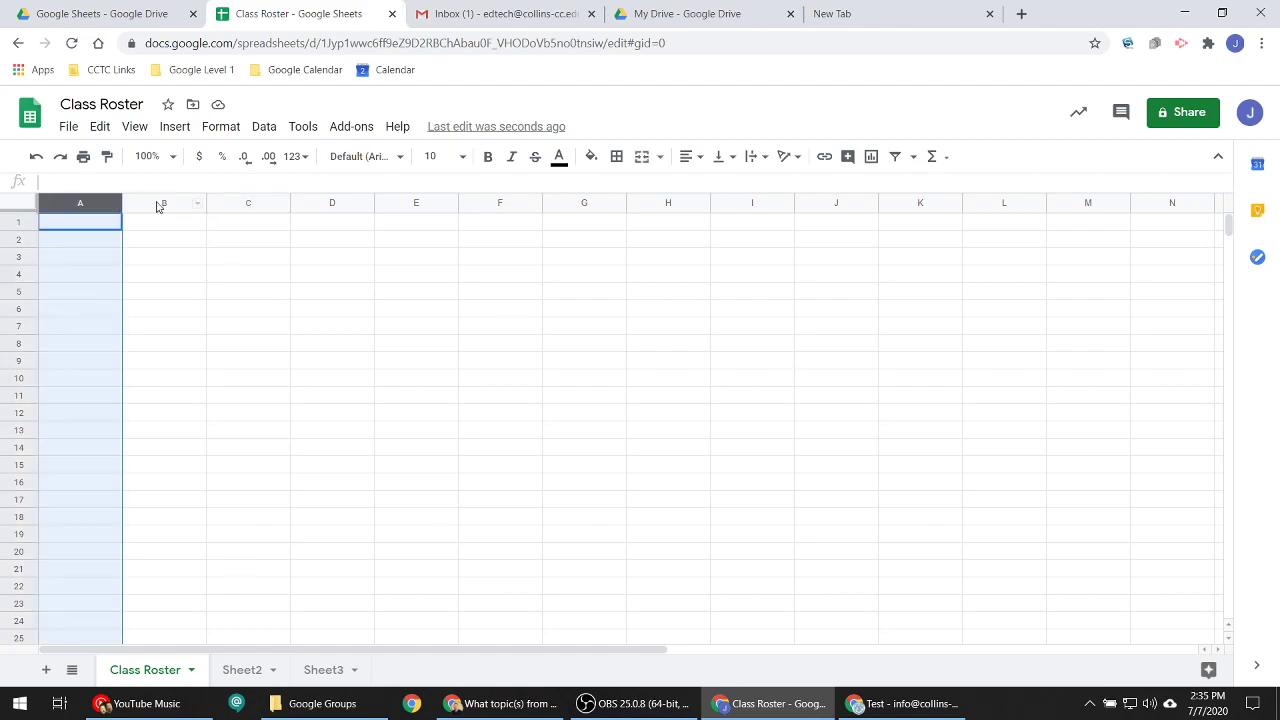
{"action": "left_click", "coordinate": [168, 206]}
{"action": "left_click", "coordinate": [240, 206]}
{"action": "left_click", "coordinate": [352, 205]}
{"action": "left_click", "coordinate": [414, 203]}
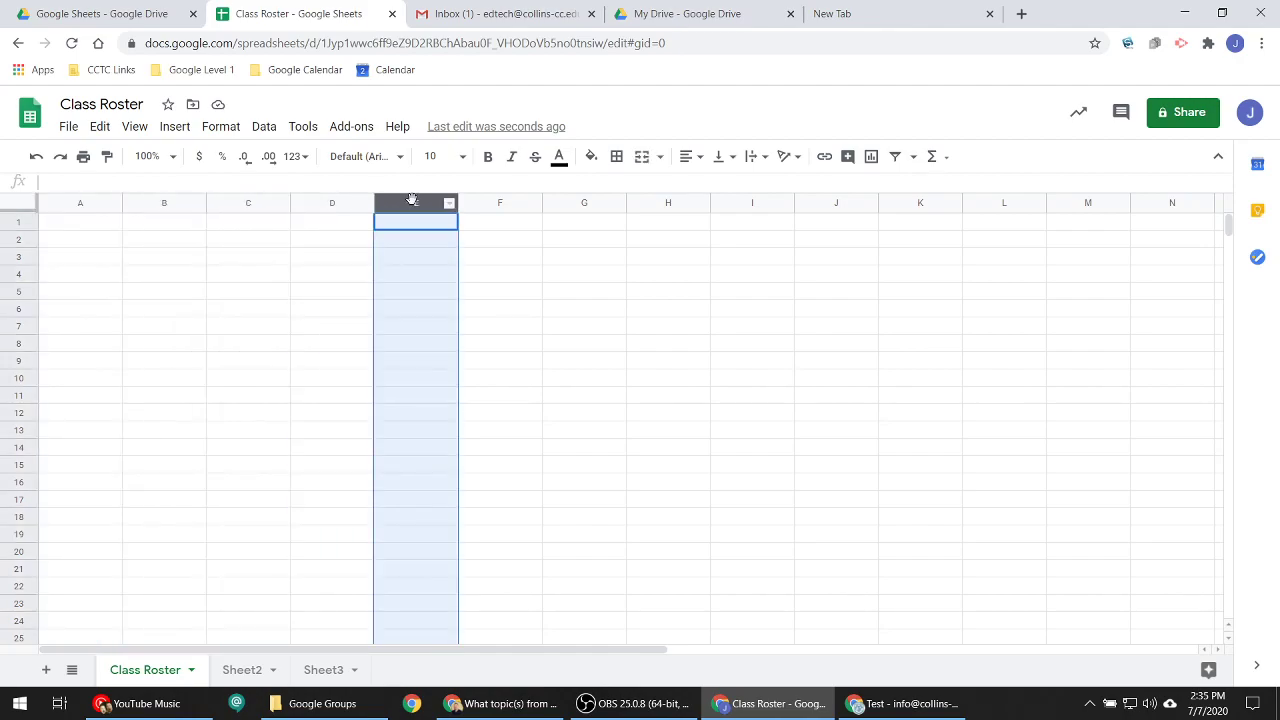
{"action": "left_click", "coordinate": [20, 222]}
{"action": "left_click", "coordinate": [22, 238]}
{"action": "left_click", "coordinate": [20, 256]}
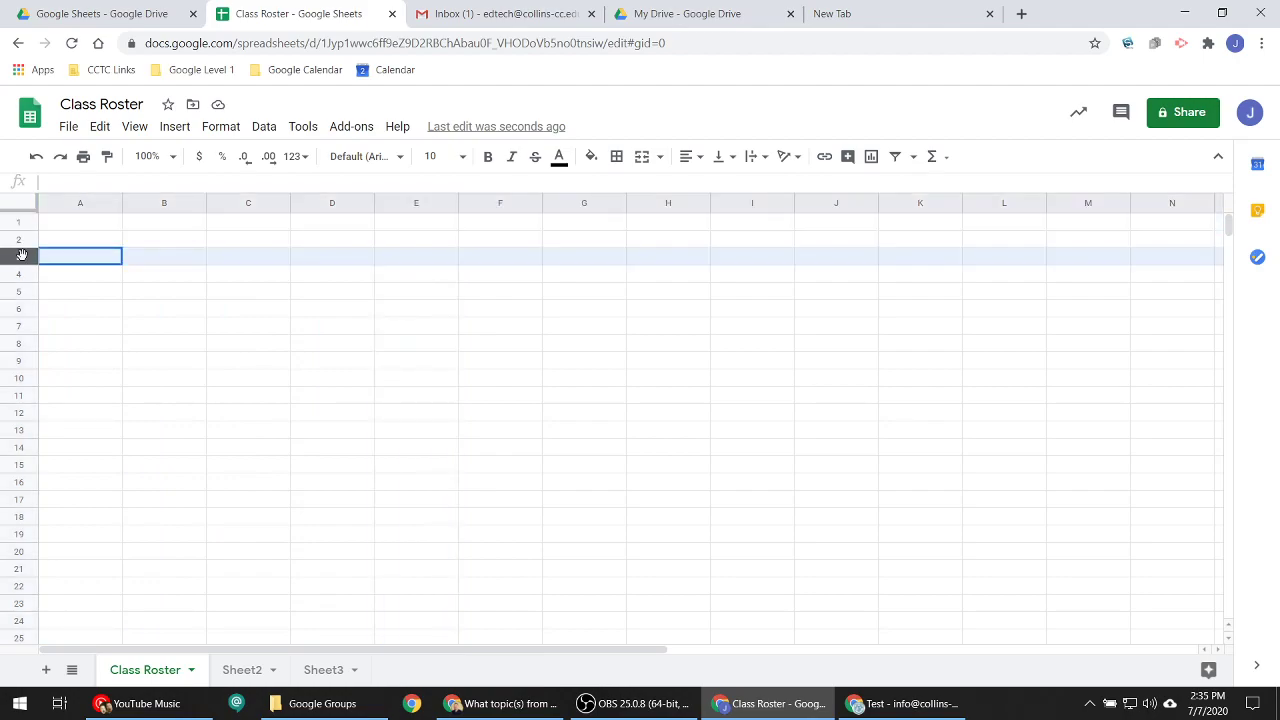
{"action": "left_click", "coordinate": [20, 273]}
{"action": "left_click", "coordinate": [20, 307]}
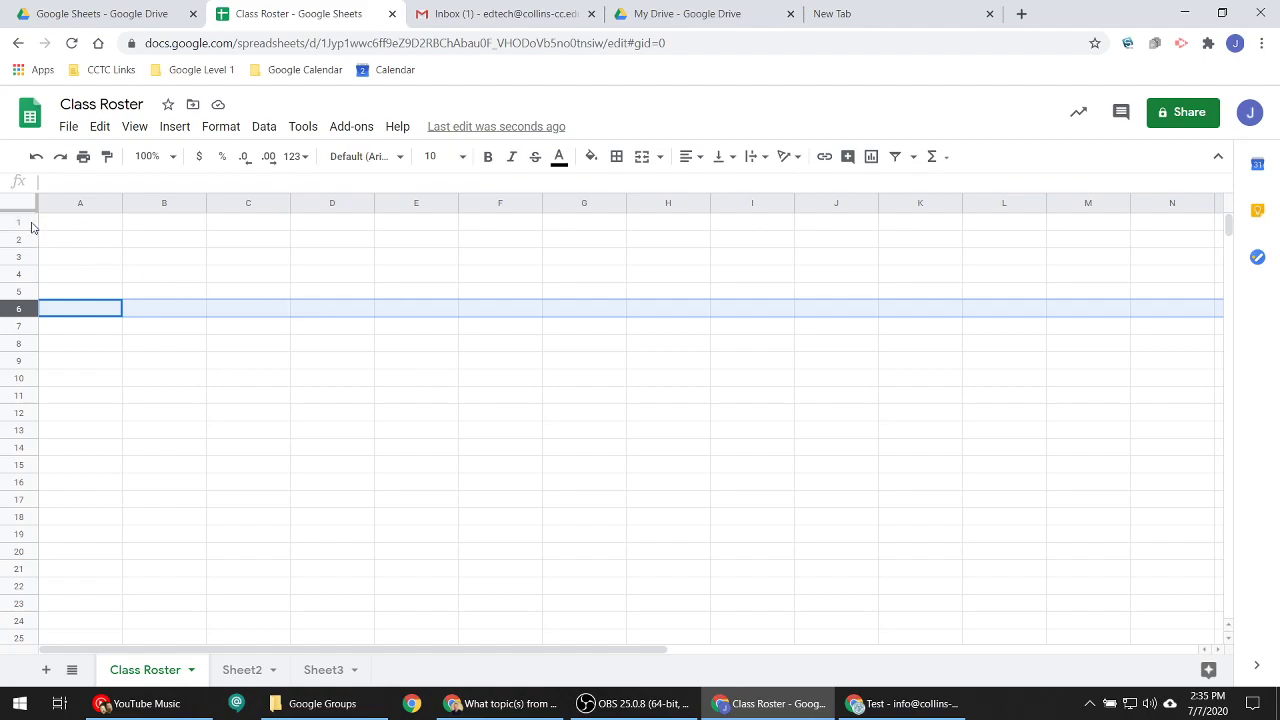
{"action": "left_click", "coordinate": [80, 225]}
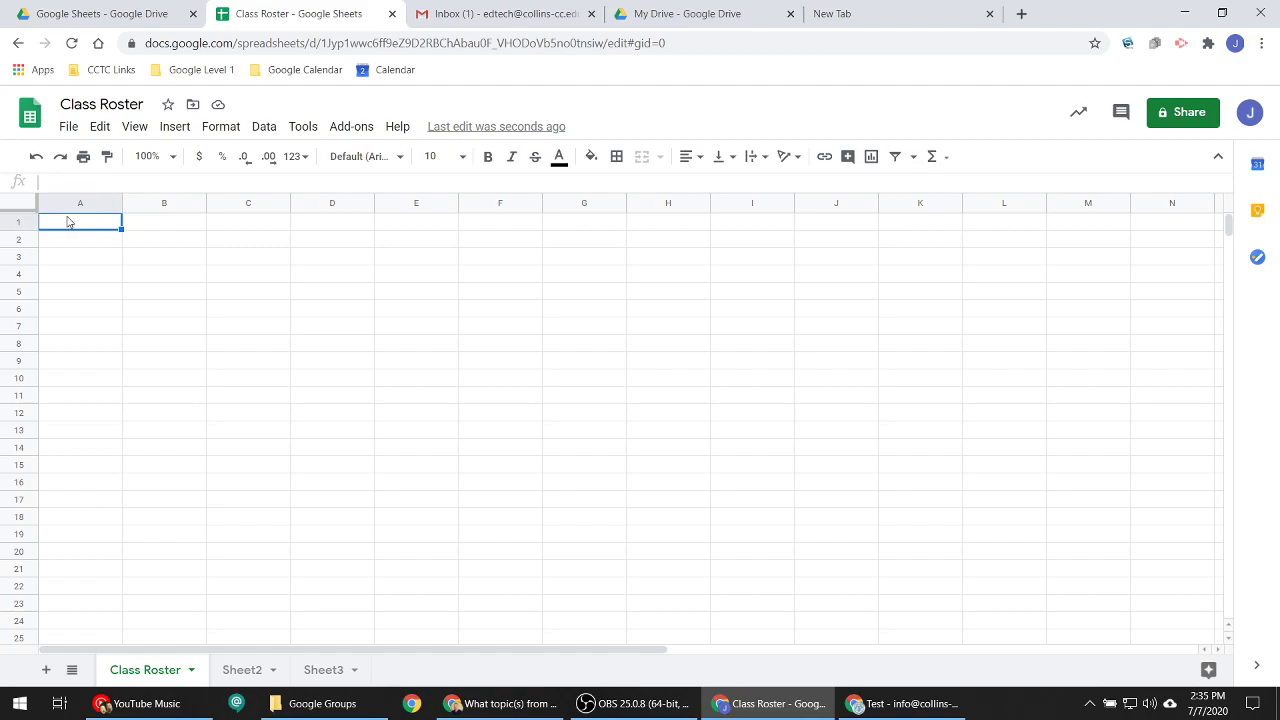
{"action": "left_click", "coordinate": [657, 397]}
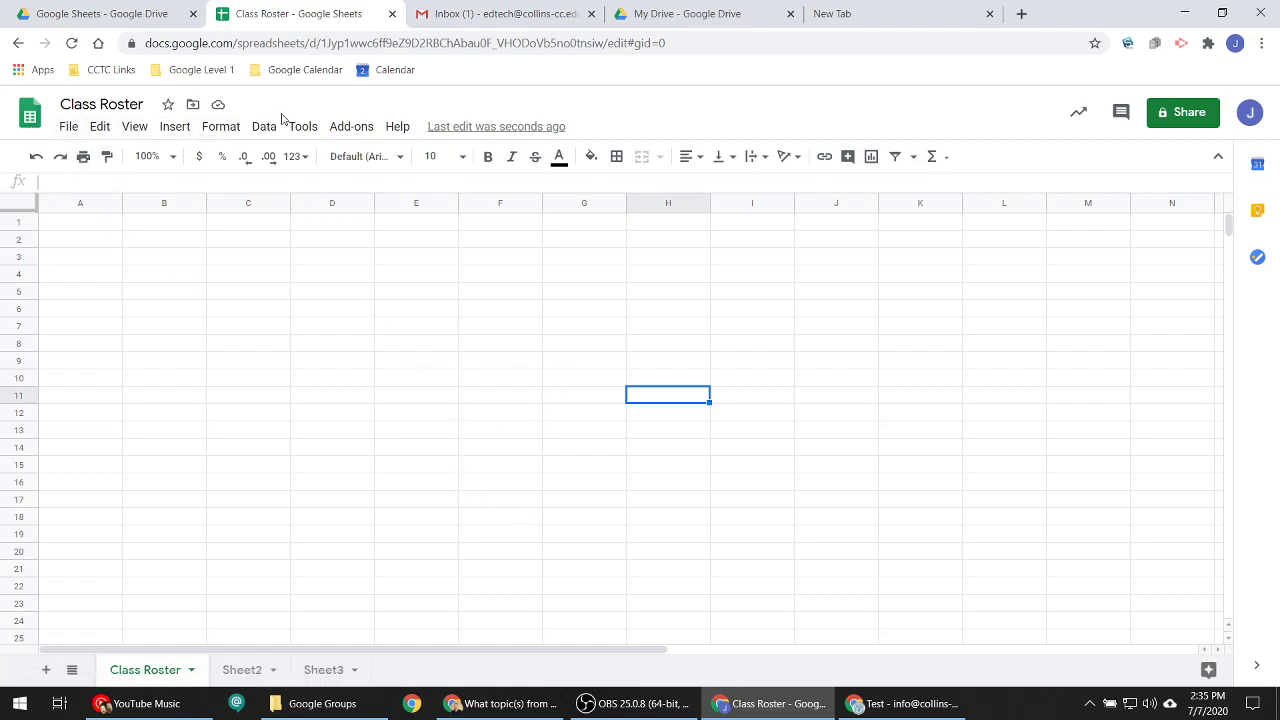
{"action": "left_click", "coordinate": [66, 127]}
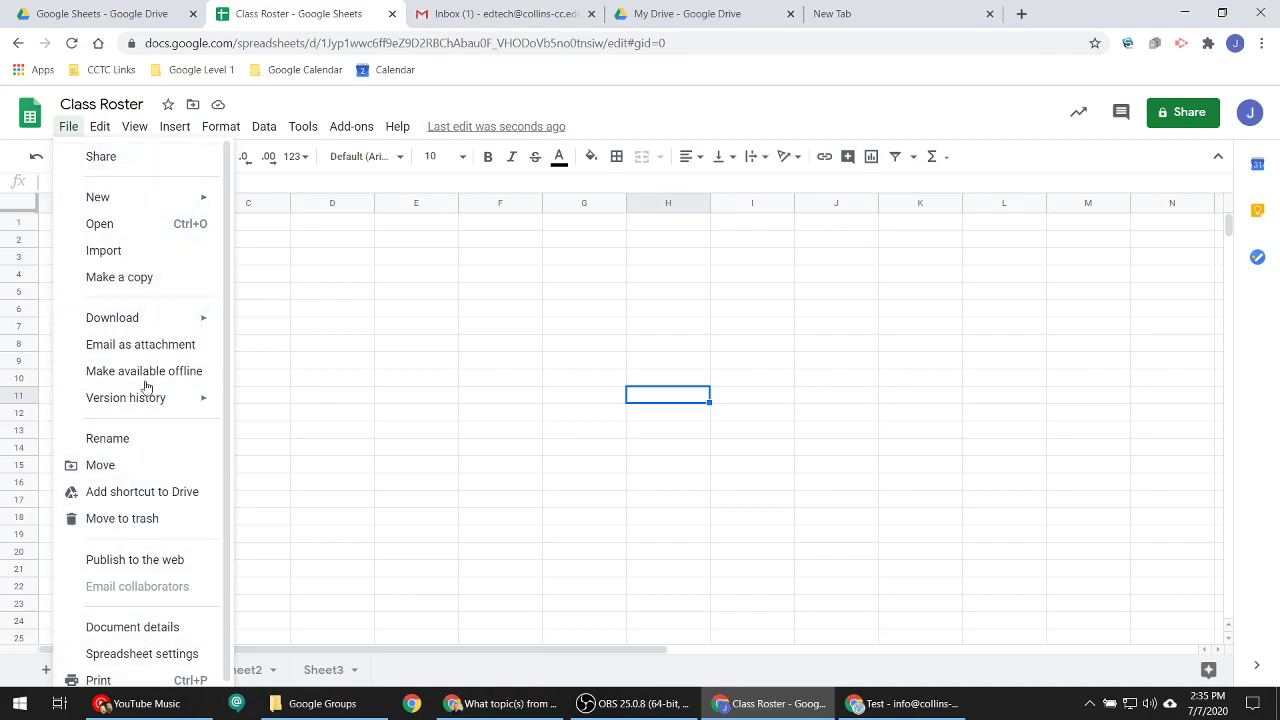
{"action": "mouse_move", "coordinate": [165, 323]}
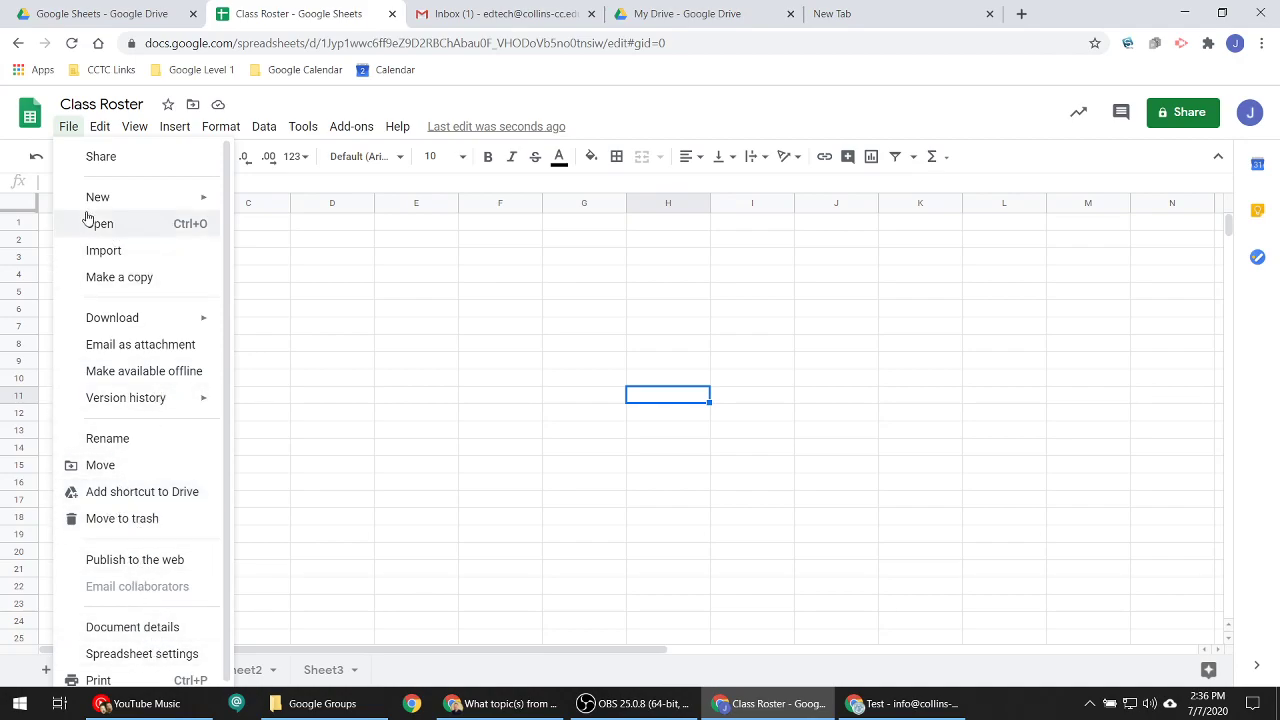
{"action": "mouse_move", "coordinate": [98, 129]}
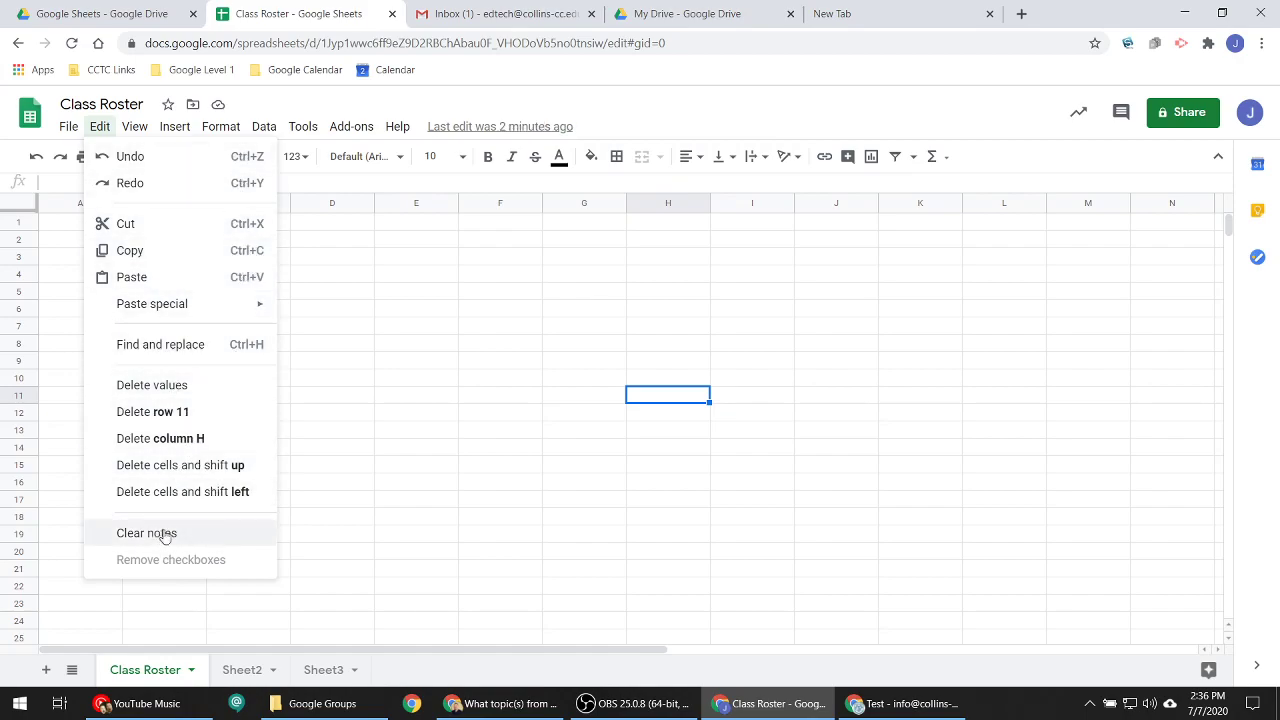
{"action": "mouse_move", "coordinate": [166, 140]}
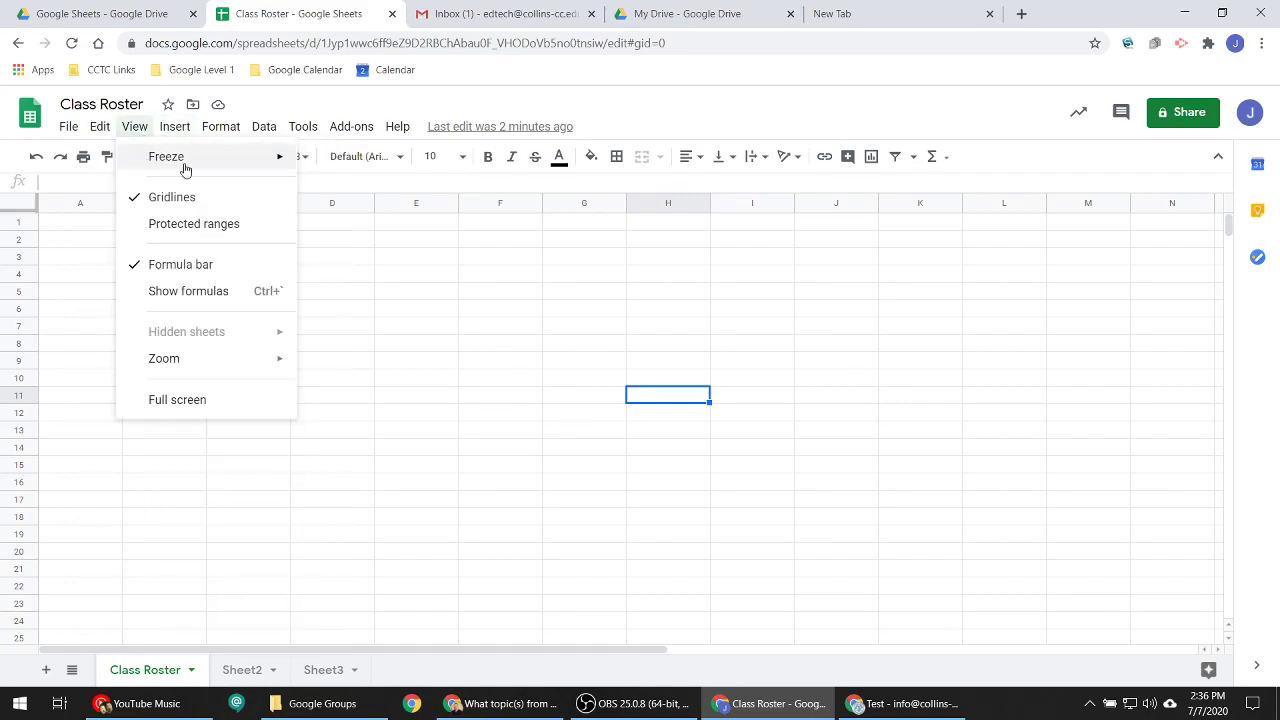
{"action": "mouse_move", "coordinate": [190, 162]}
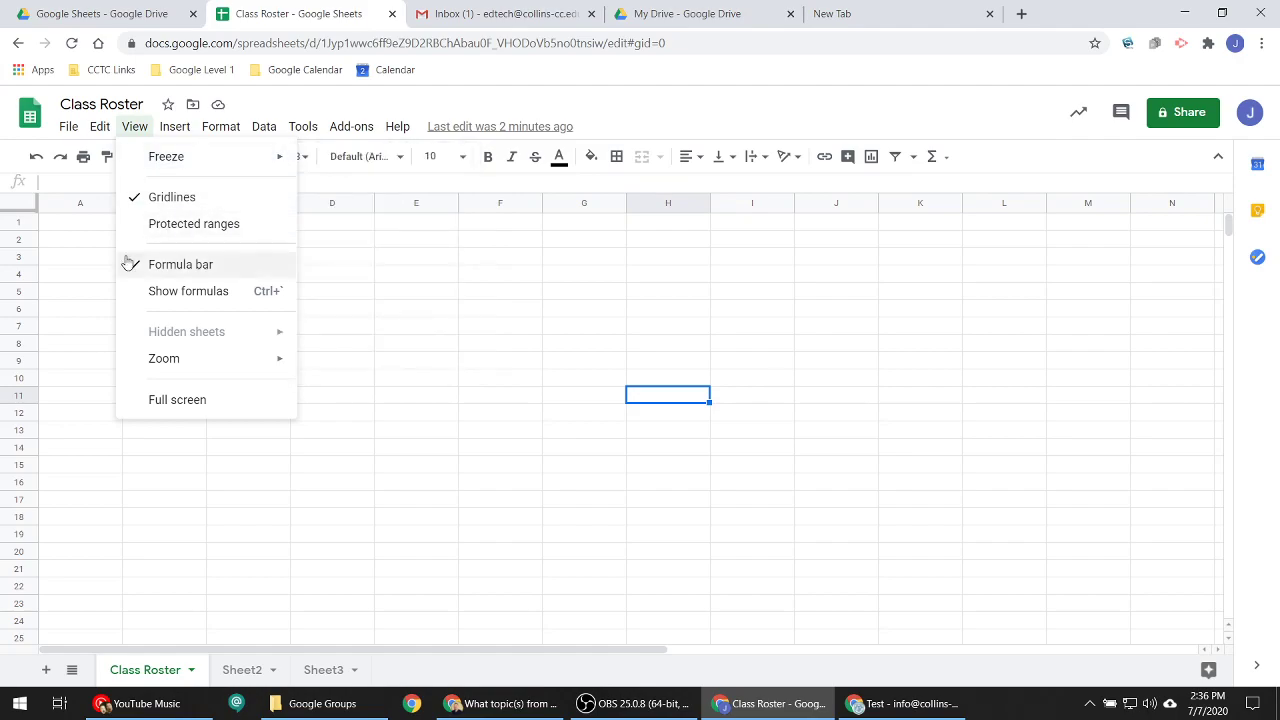
{"action": "left_click", "coordinate": [80, 226]}
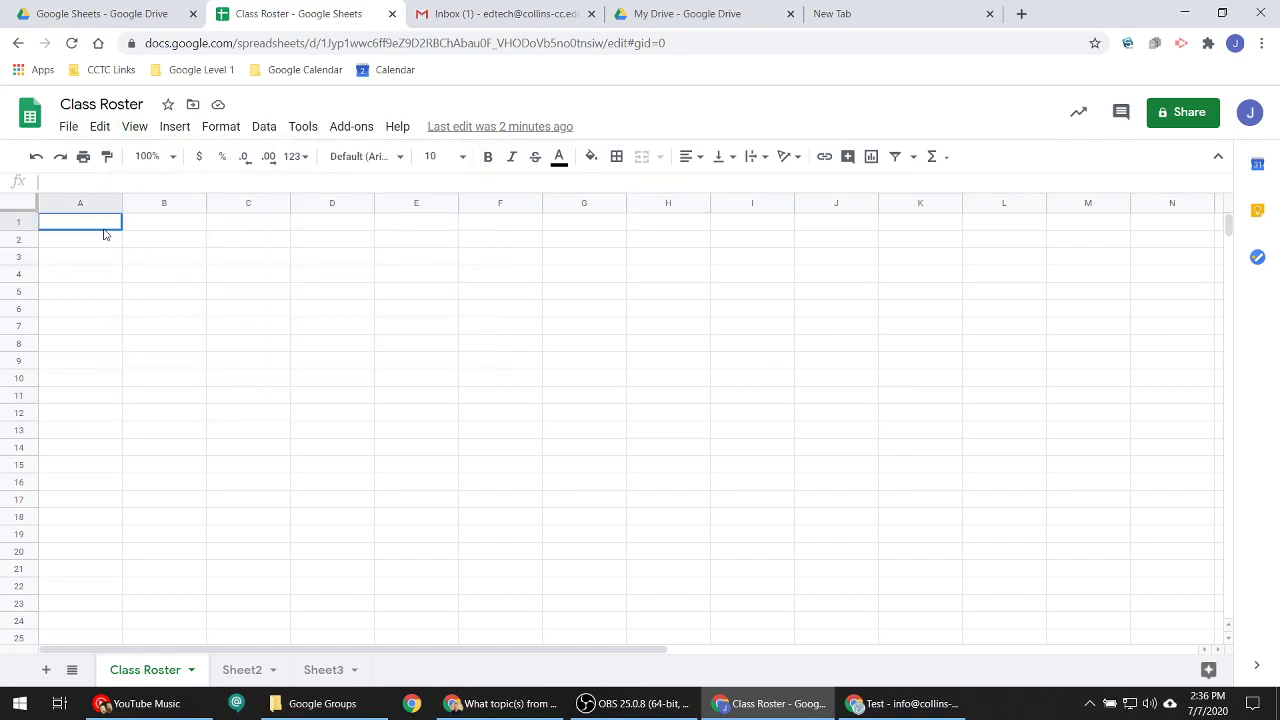
{"action": "left_click_drag", "start_coordinate": [103, 234], "coordinate": [1039, 240]}
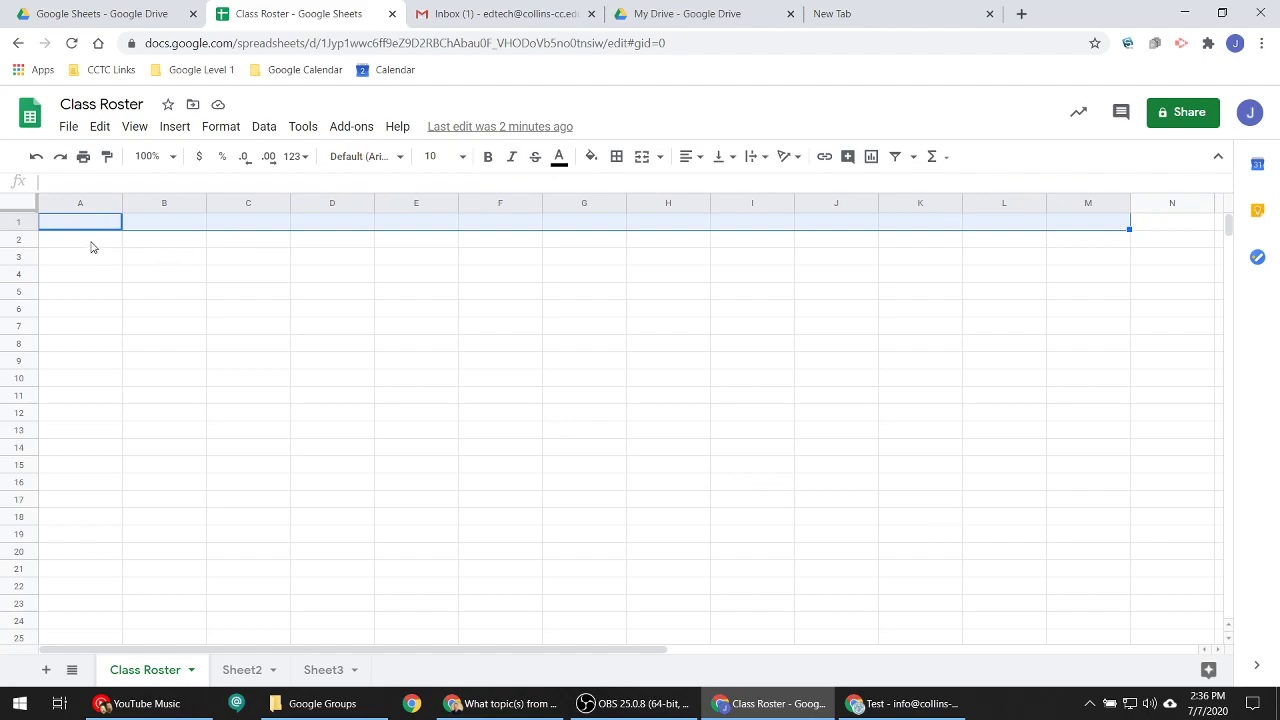
- Open the View menu to reach the display options
{"action": "left_click", "coordinate": [134, 127]}
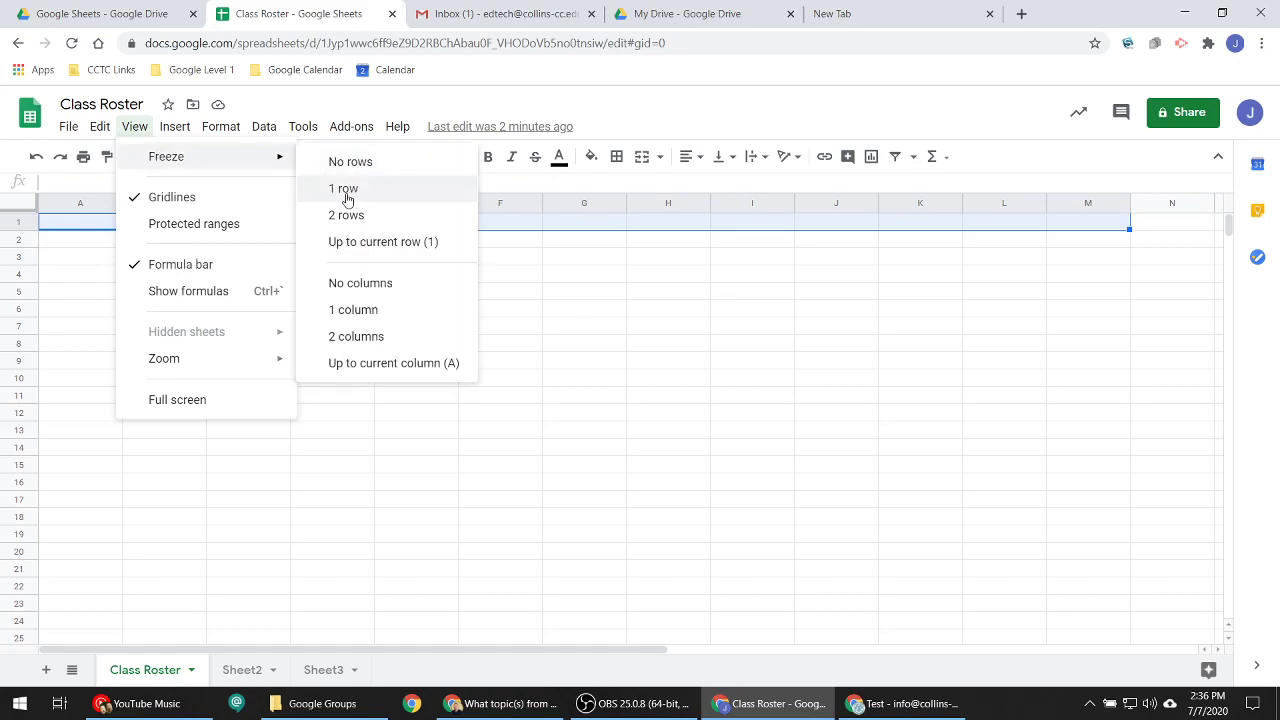
- Freeze the top row, extend the freeze to row 8, then remove all frozen rows
{"action": "left_click", "coordinate": [350, 192]}
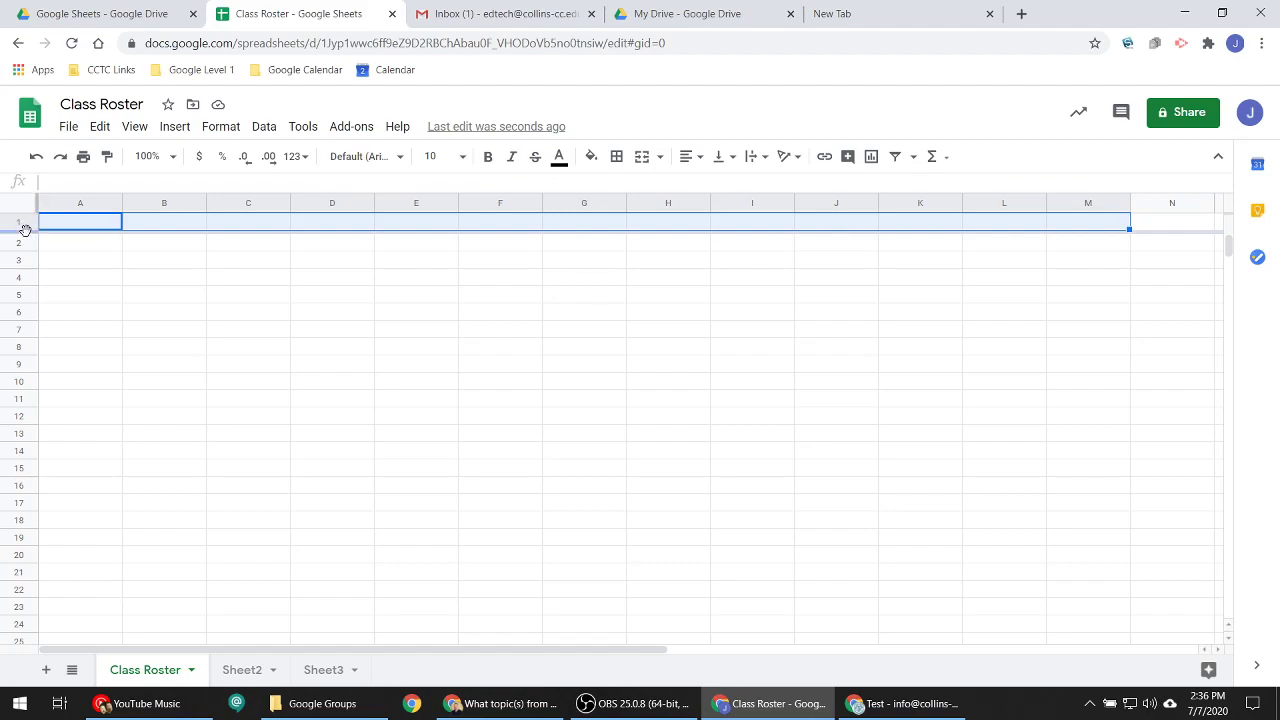
{"action": "left_click_drag", "start_coordinate": [25, 231], "coordinate": [23, 360]}
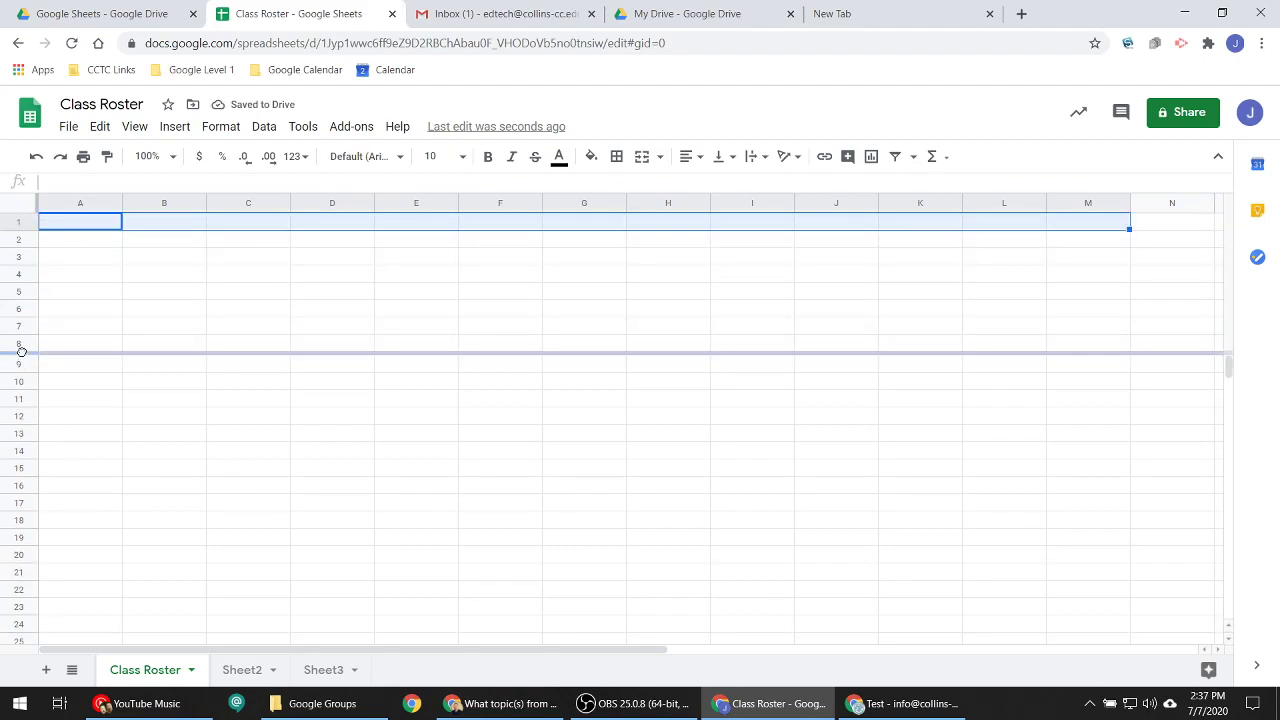
{"action": "left_click_drag", "start_coordinate": [21, 351], "coordinate": [25, 208]}
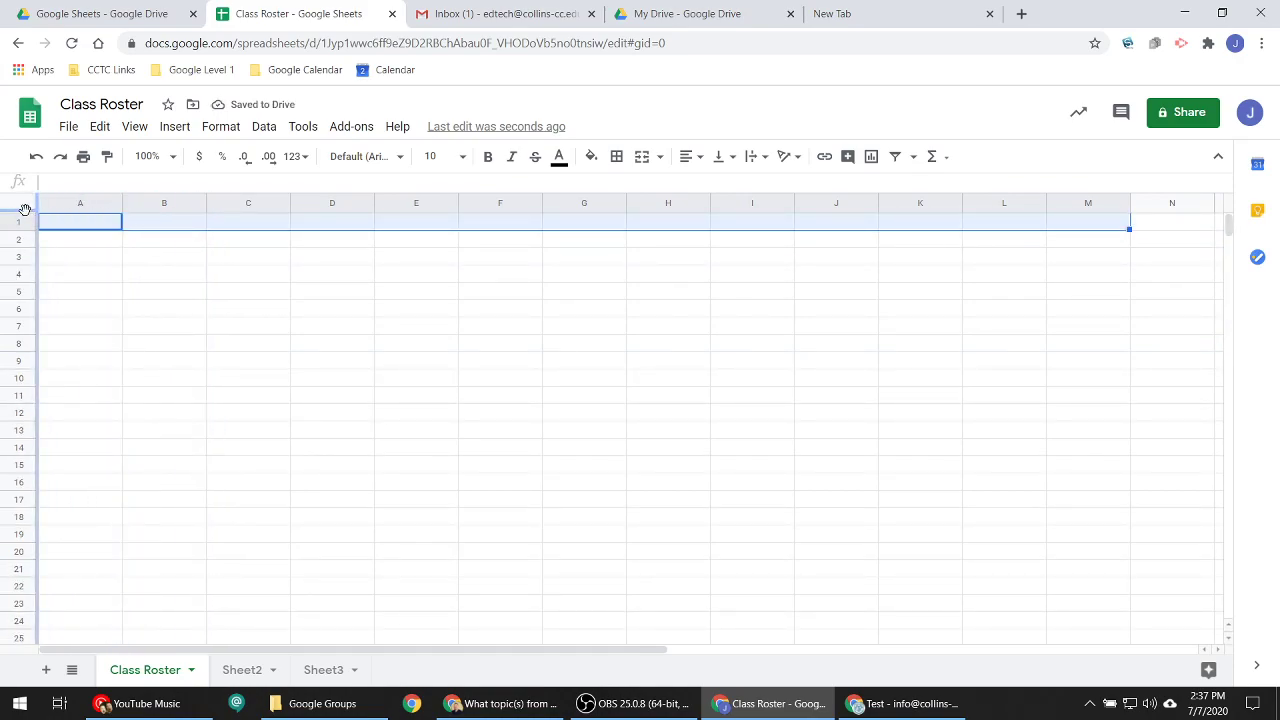
- Hide the sheet's gridlines, then show them again
{"action": "left_click", "coordinate": [134, 127]}
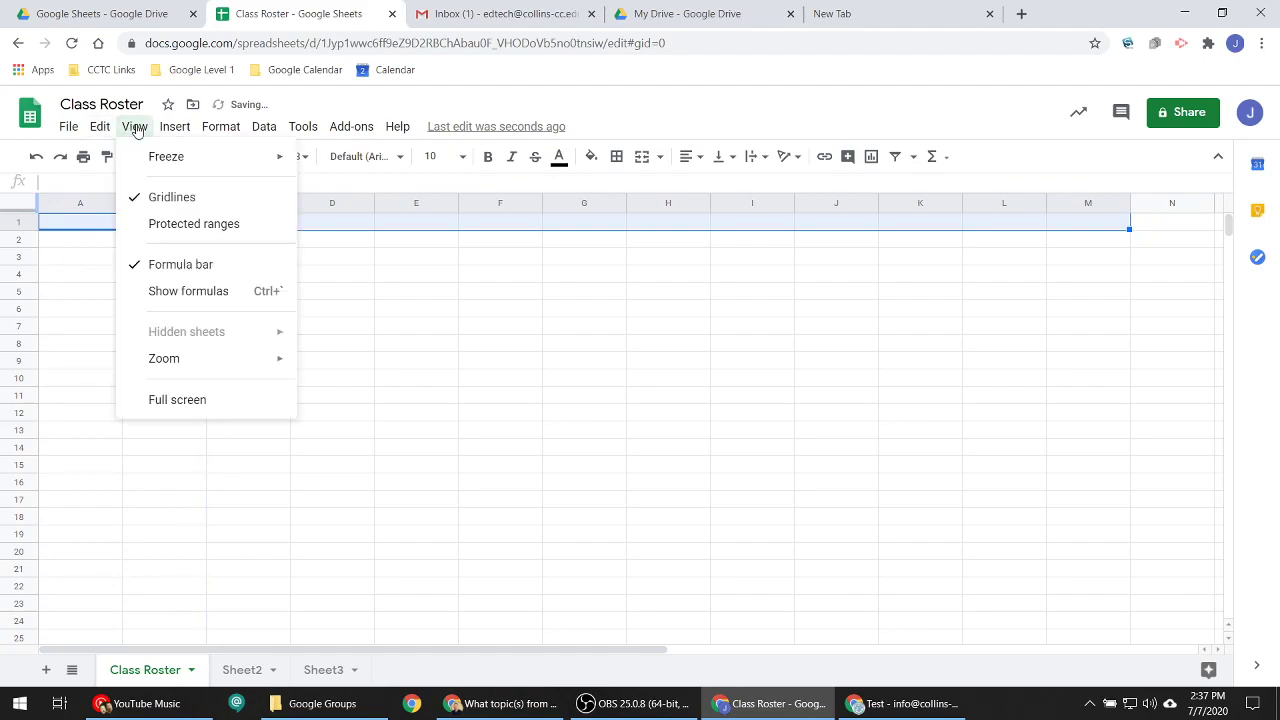
{"action": "left_click", "coordinate": [163, 199]}
{"action": "left_click", "coordinate": [134, 127]}
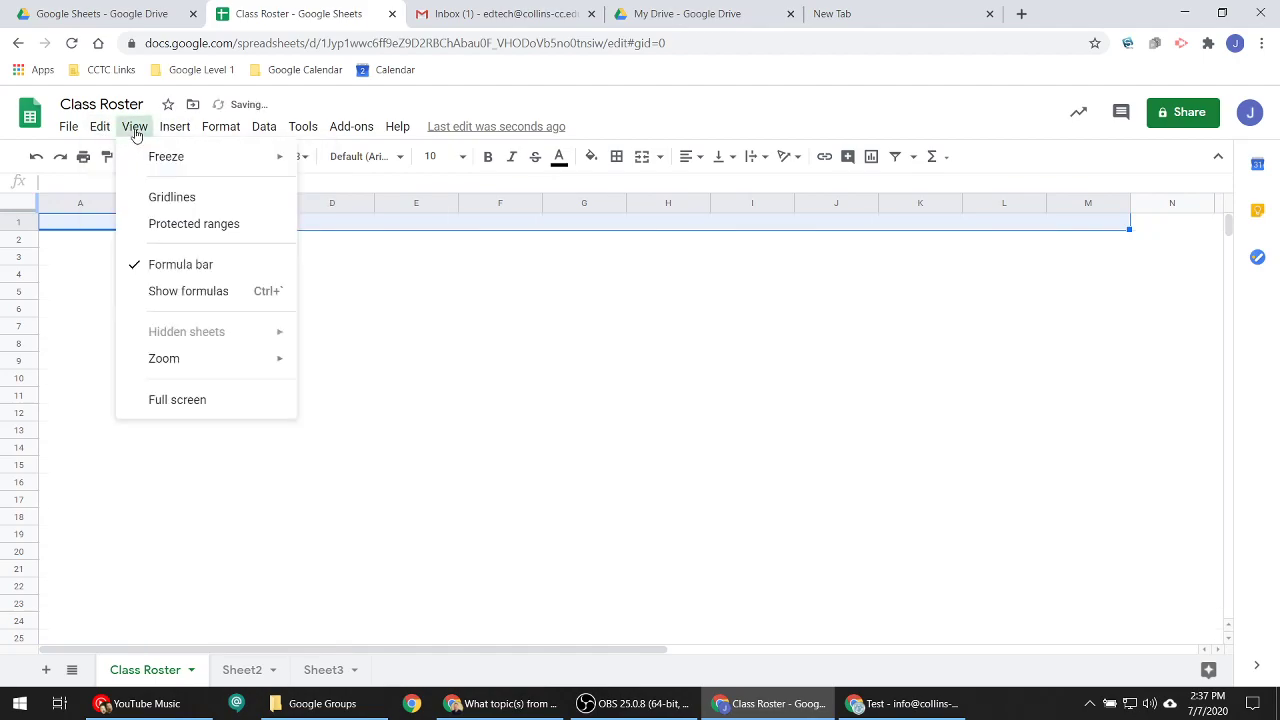
{"action": "left_click", "coordinate": [167, 195]}
- Open the Format > Theme panel, which shows Standard as the current theme
{"action": "left_click", "coordinate": [137, 127]}
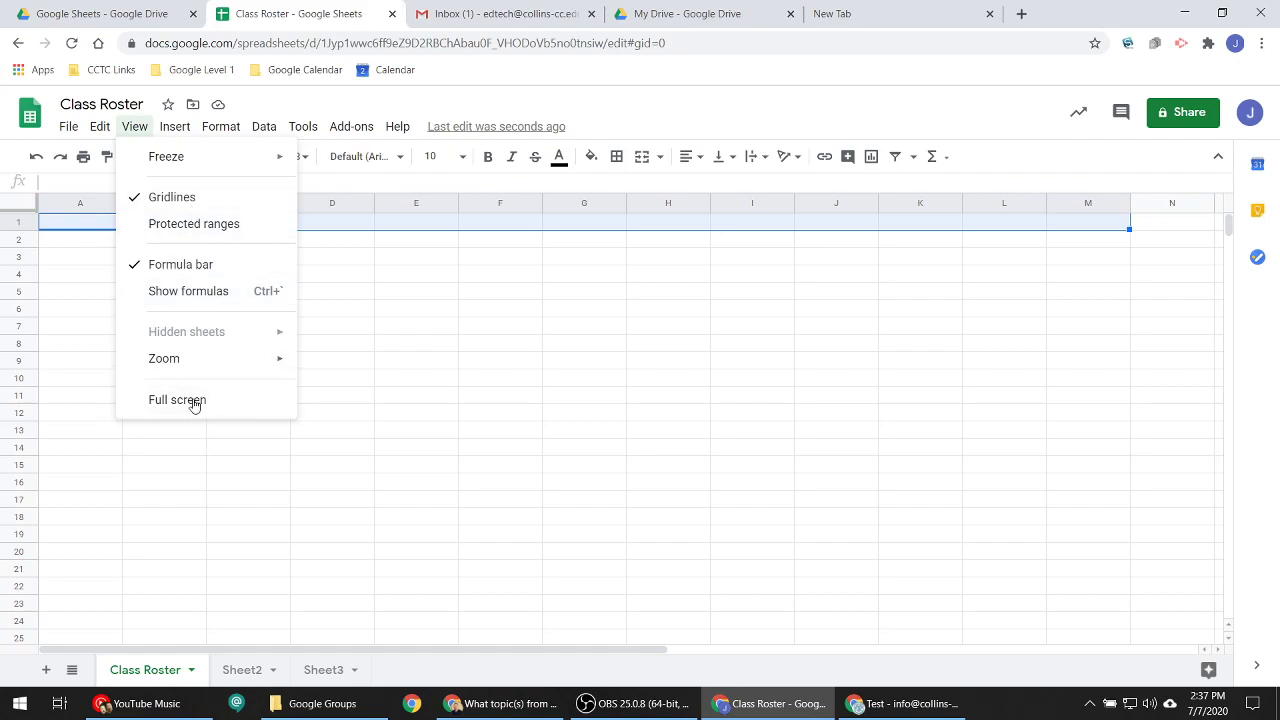
{"action": "mouse_move", "coordinate": [176, 134]}
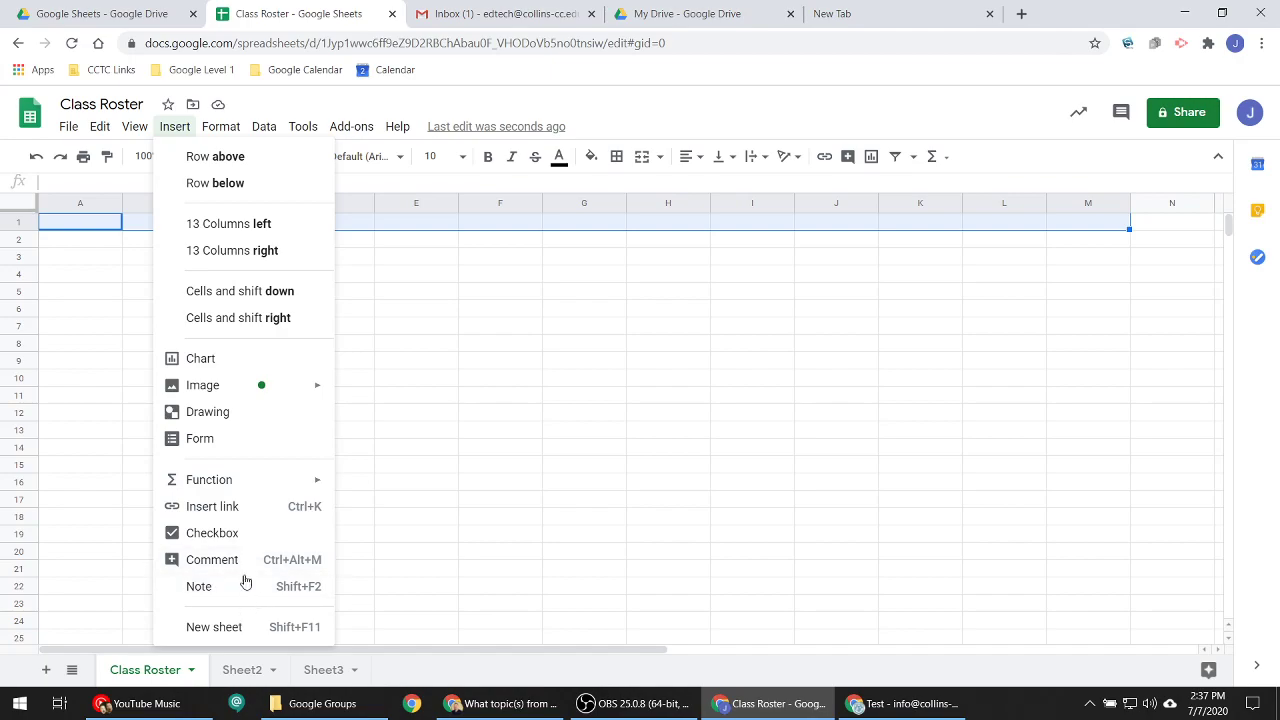
{"action": "mouse_move", "coordinate": [222, 126]}
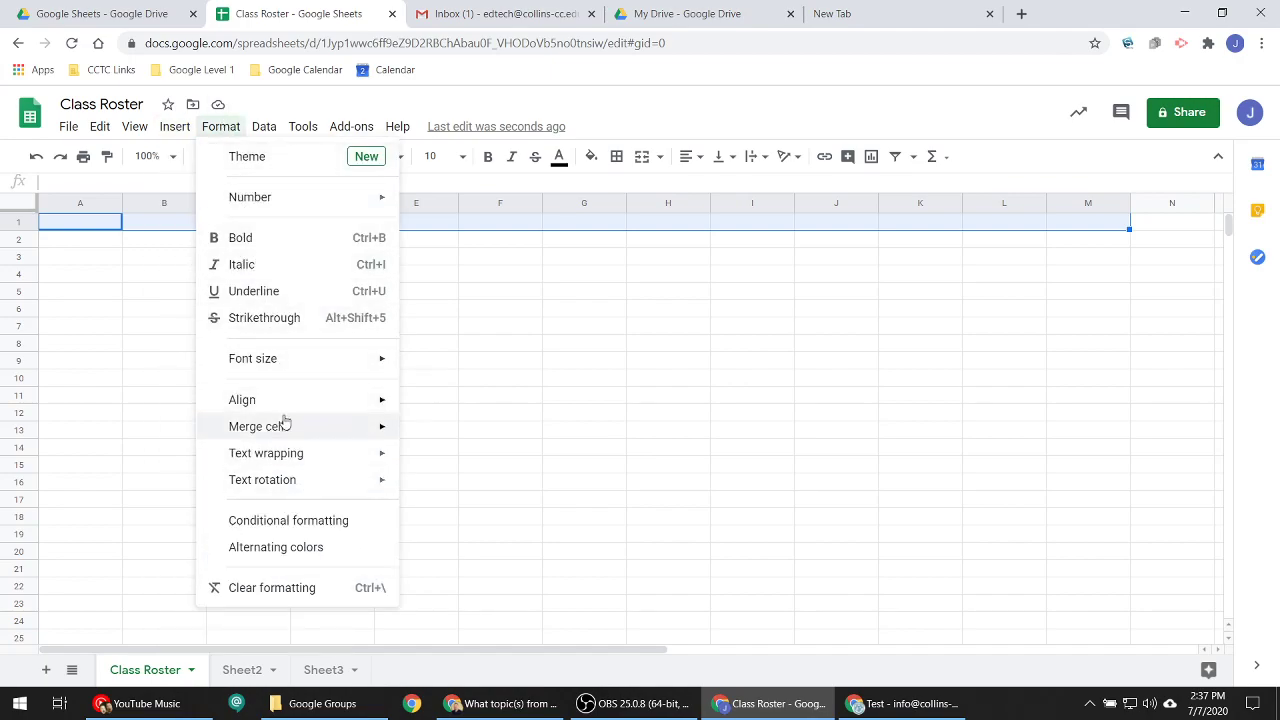
{"action": "mouse_move", "coordinate": [276, 373]}
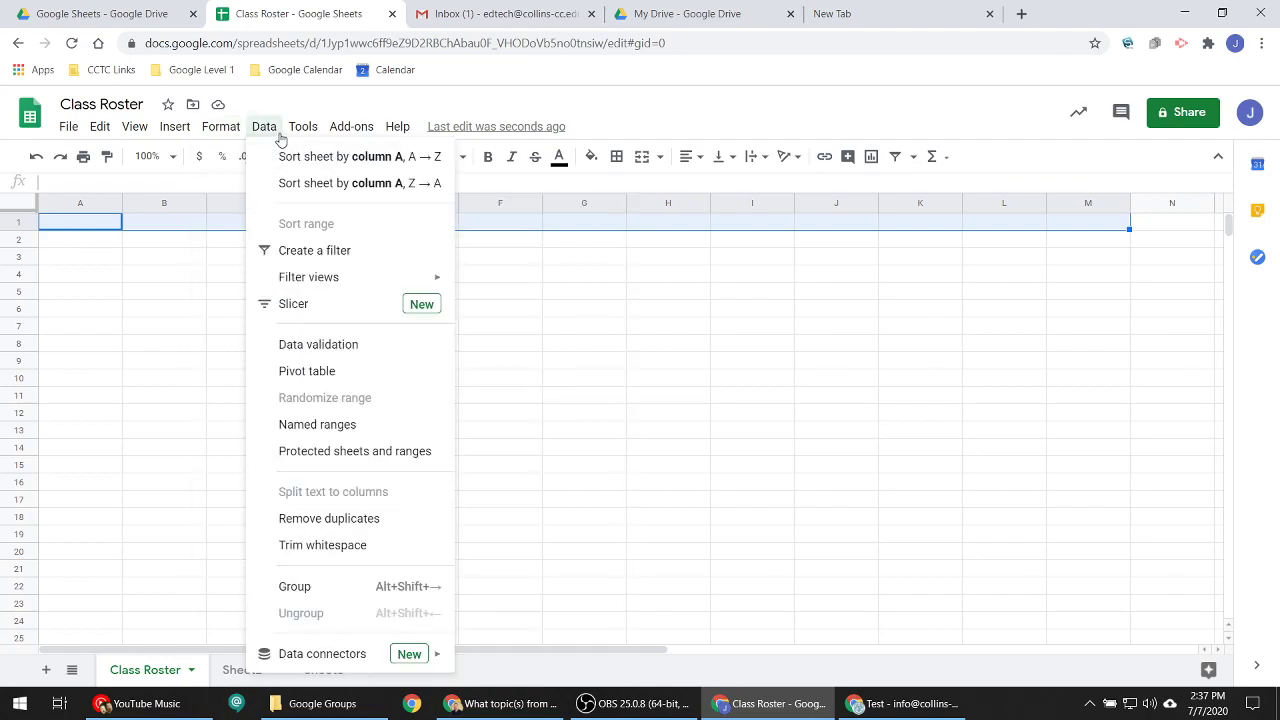
{"action": "left_click", "coordinate": [246, 157]}
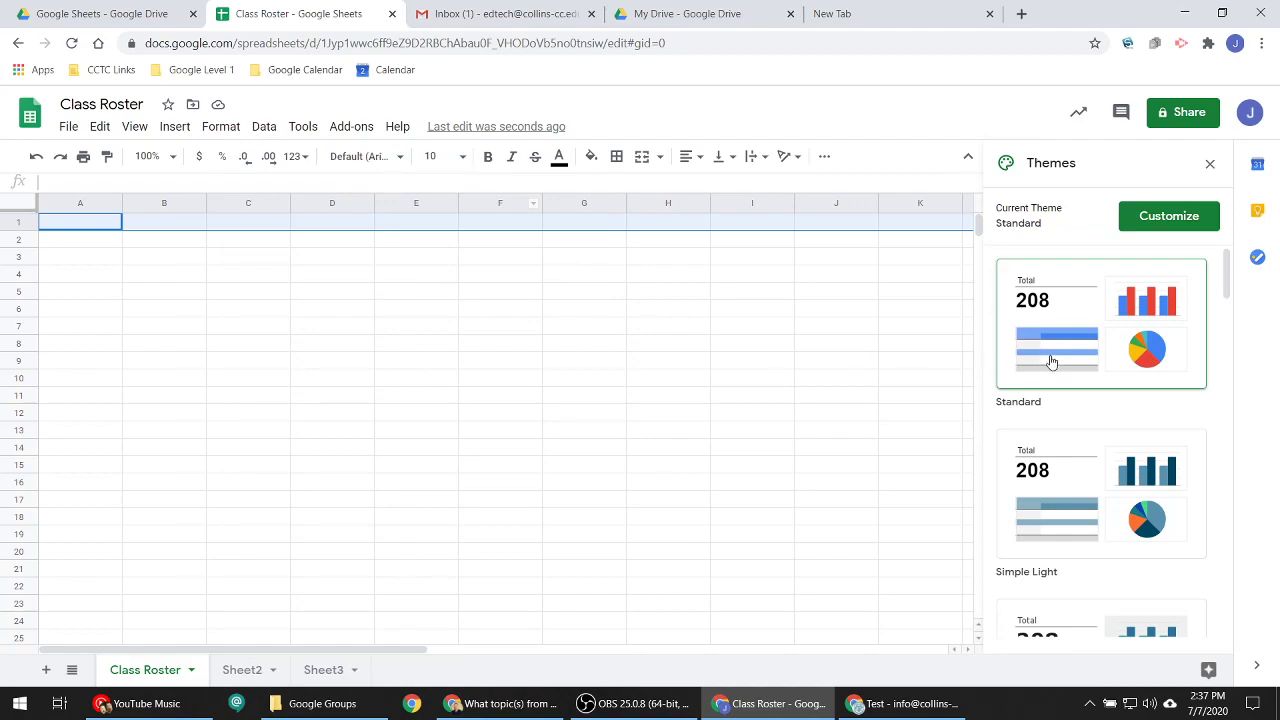
- Close the Themes sidebar leaving Standard unchanged, then browse the Format, Insert, Data and Tools menus
{"action": "scroll", "coordinate": [1070, 326], "scroll_direction": "down", "scroll_amount": 5}
{"action": "scroll", "coordinate": [1086, 343], "scroll_direction": "up", "scroll_amount": 5}
{"action": "left_click", "coordinate": [1212, 164]}
{"action": "left_click", "coordinate": [220, 127]}
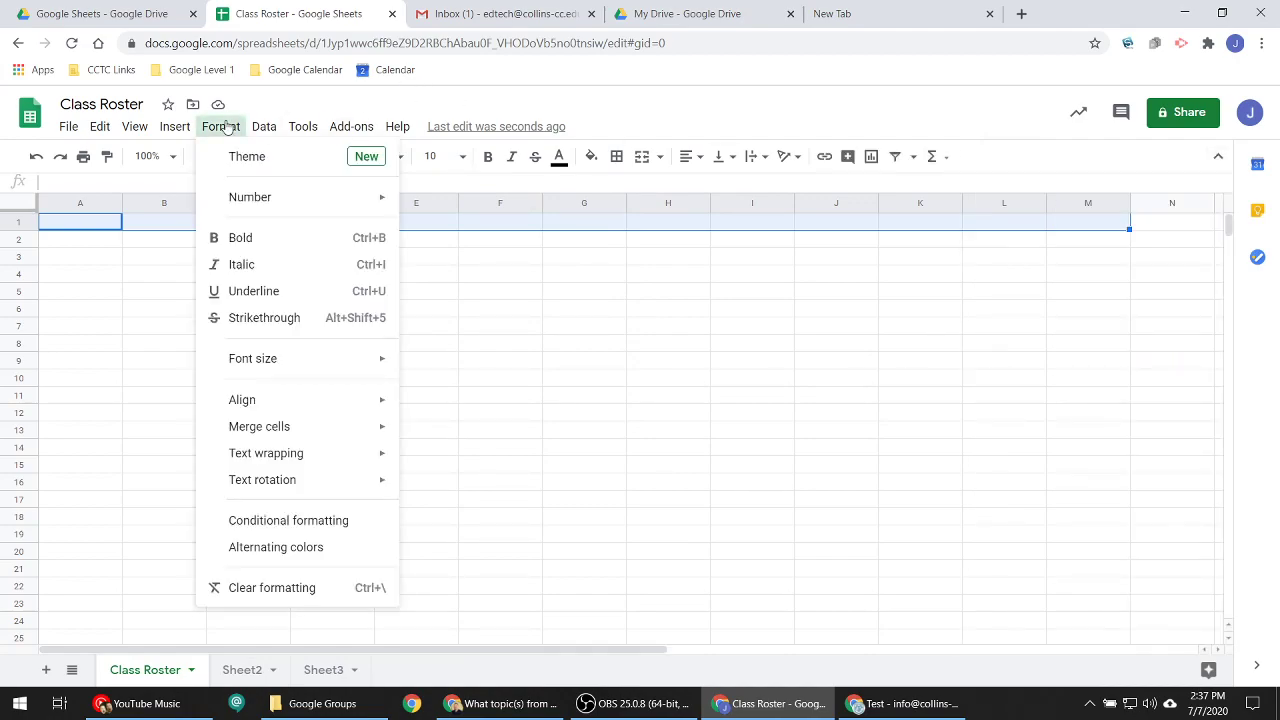
{"action": "mouse_move", "coordinate": [174, 127]}
{"action": "mouse_move", "coordinate": [264, 127]}
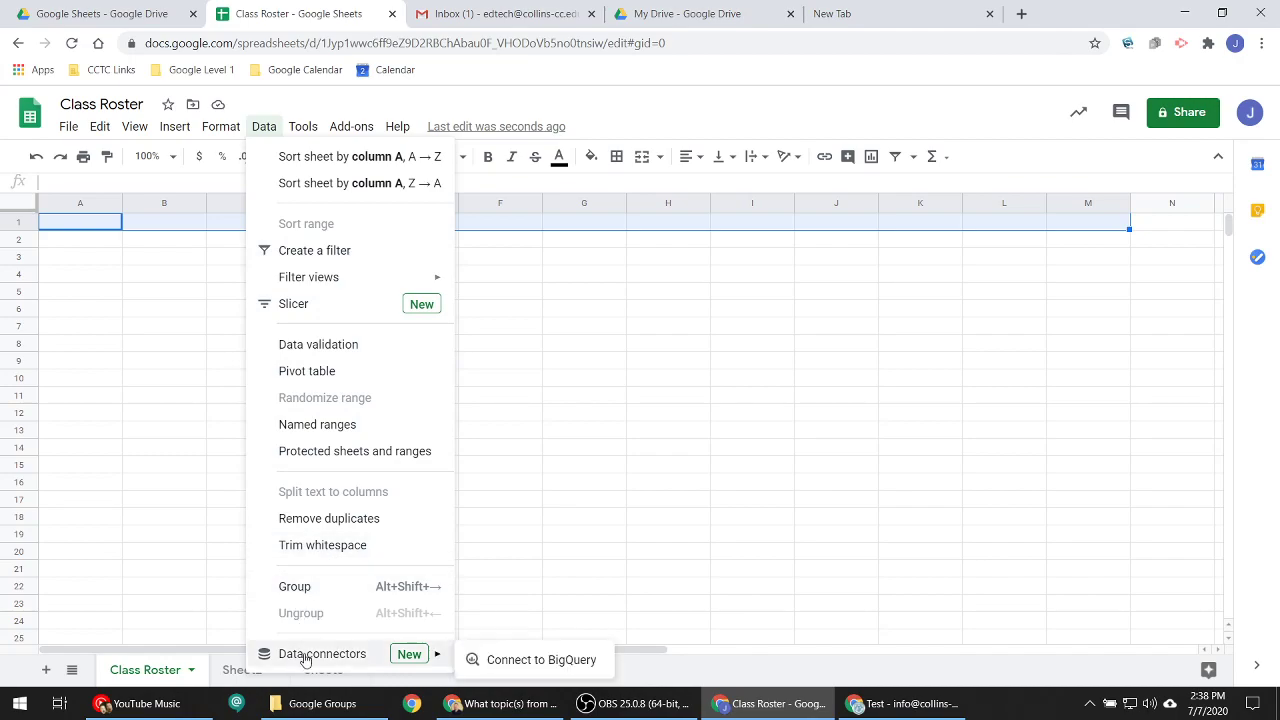
{"action": "mouse_move", "coordinate": [304, 128]}
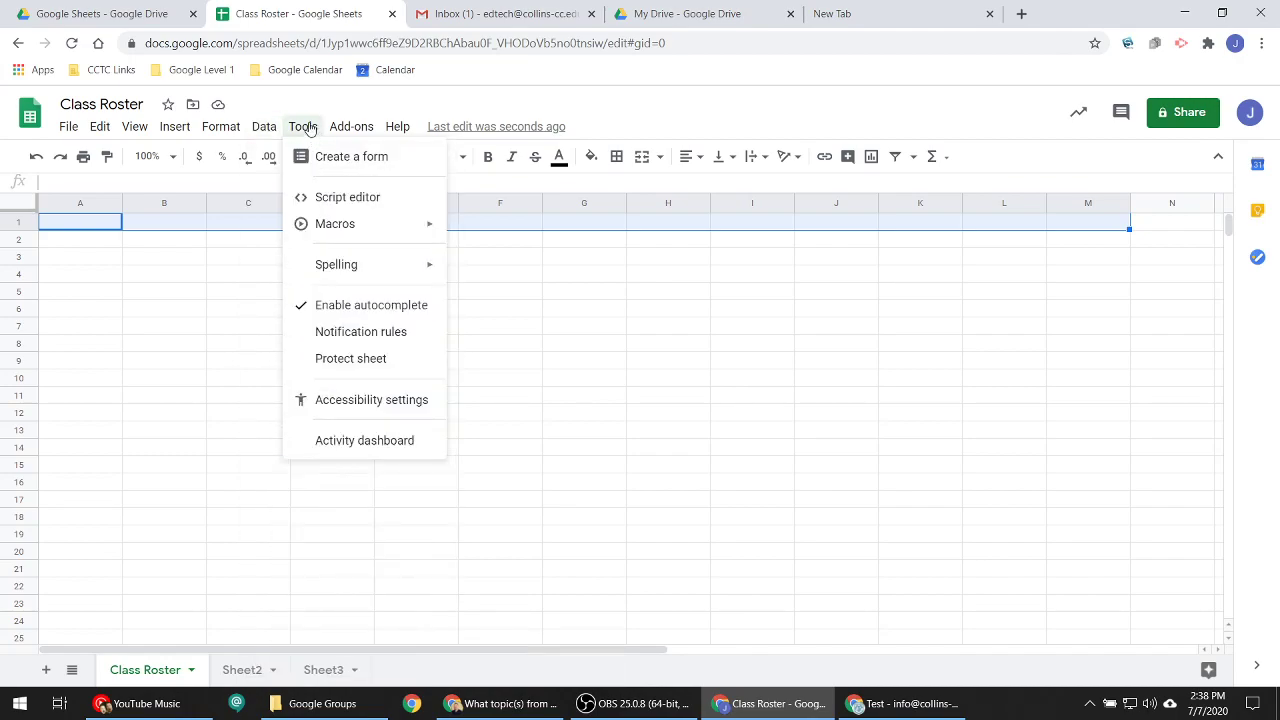
{"action": "mouse_move", "coordinate": [346, 272]}
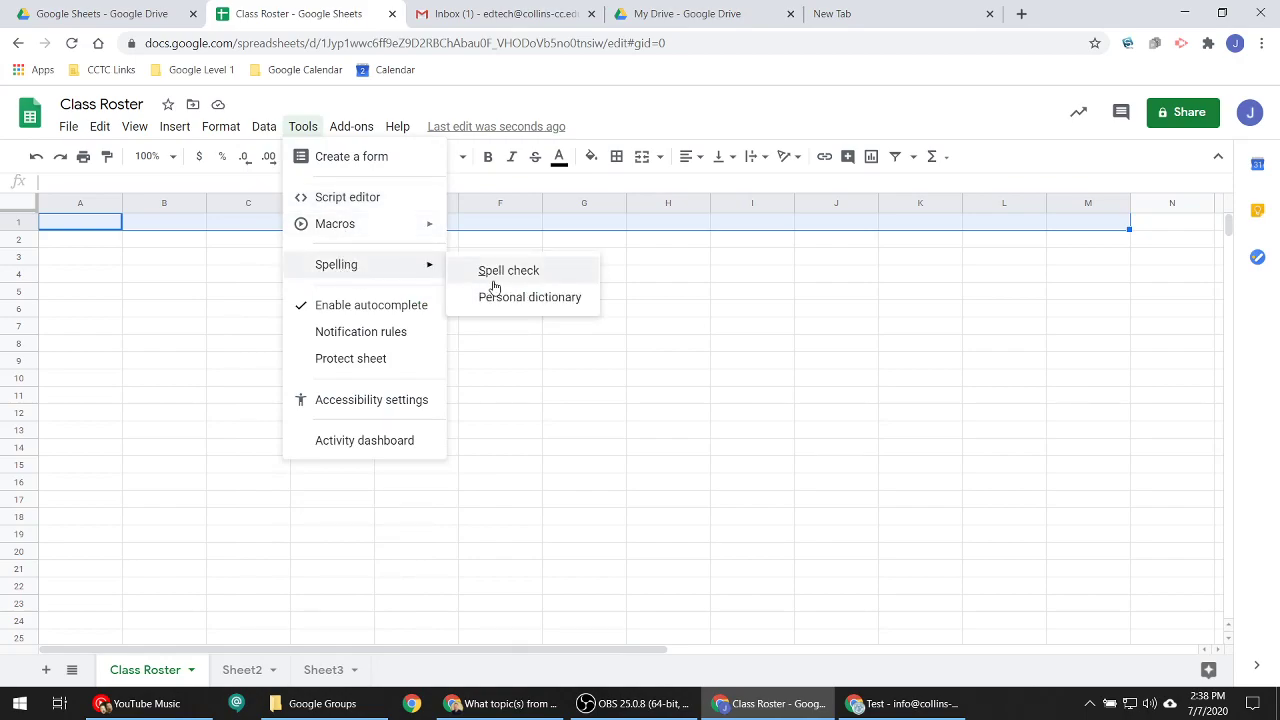
{"action": "left_click", "coordinate": [23, 210]}
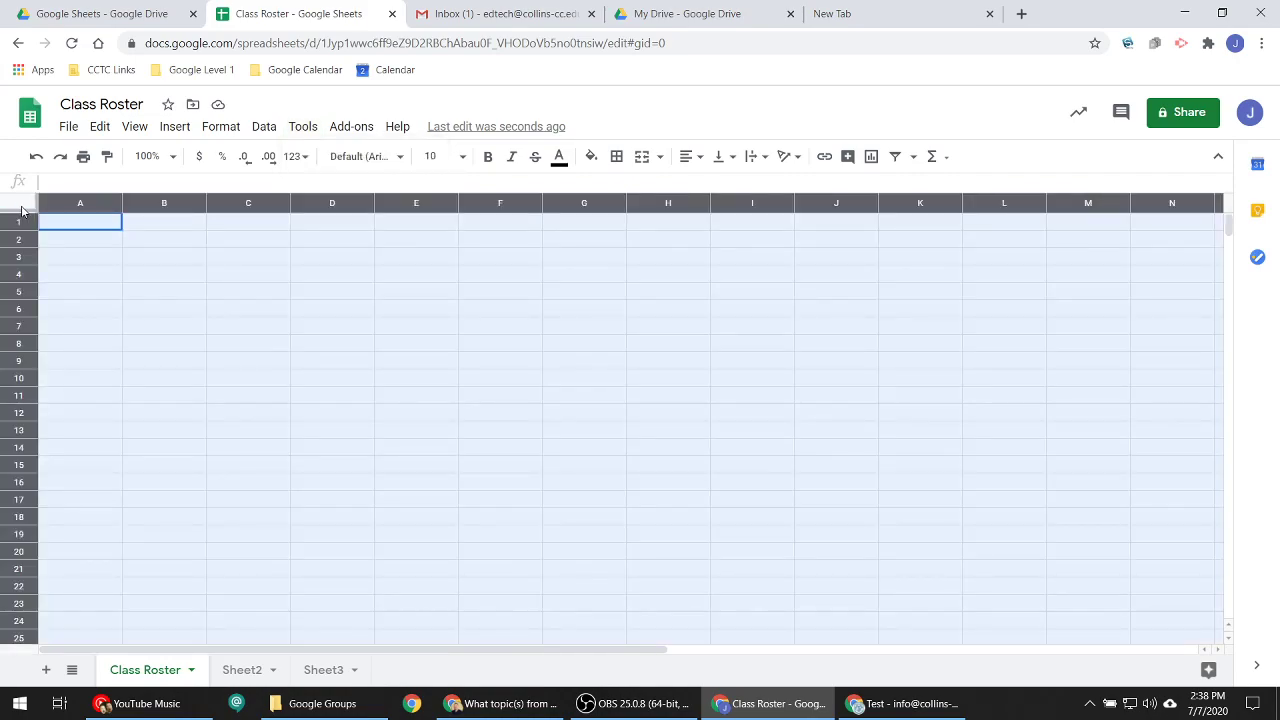
{"action": "left_click", "coordinate": [301, 127]}
{"action": "mouse_move", "coordinate": [230, 126]}
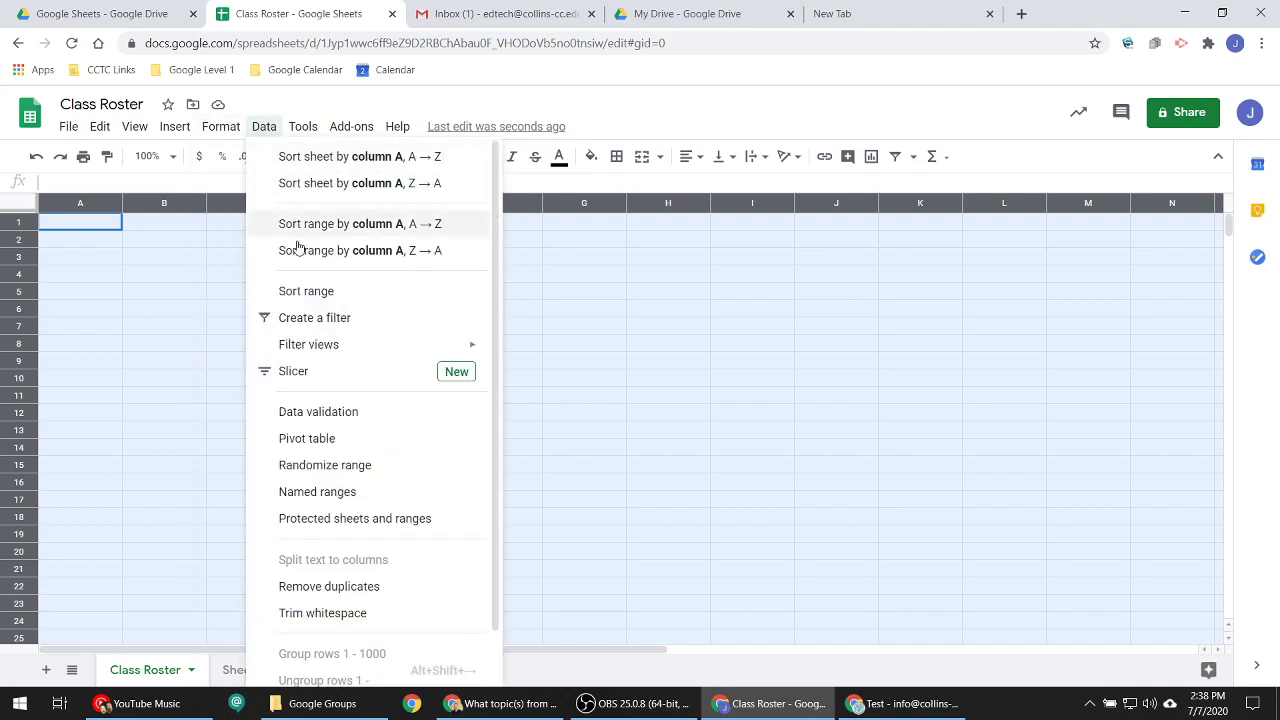
{"action": "mouse_move", "coordinate": [316, 130]}
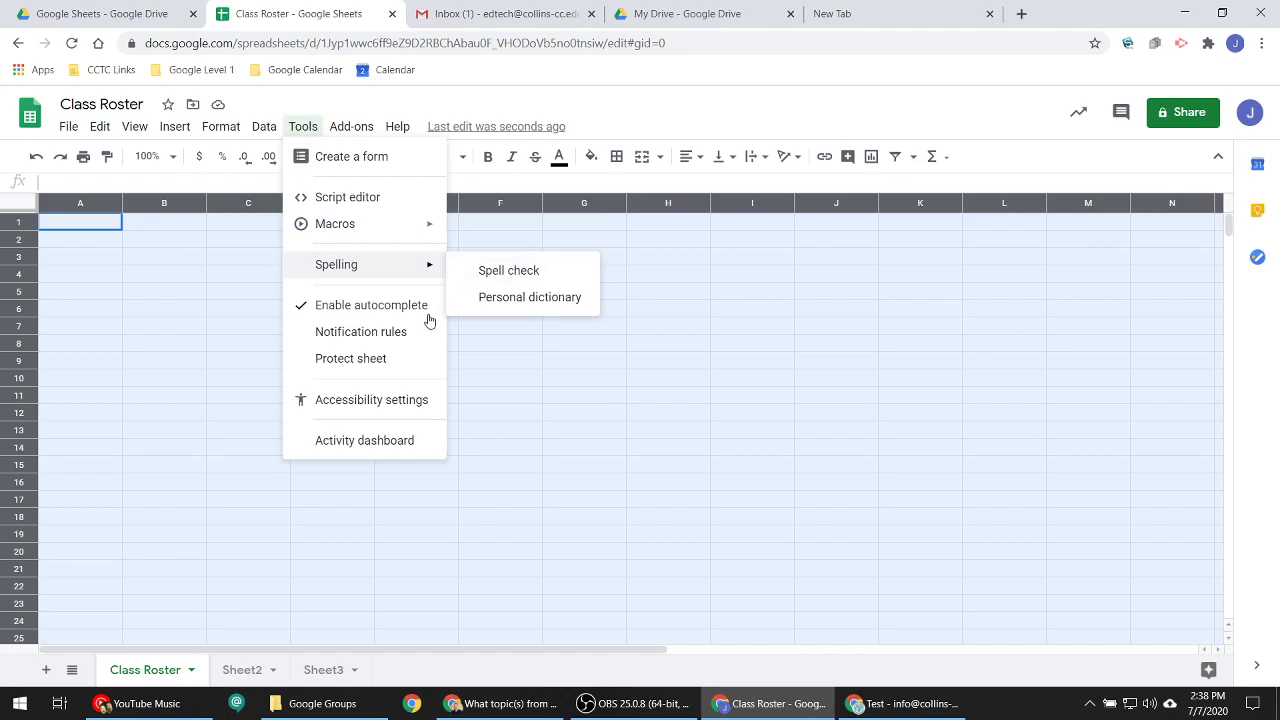
{"action": "left_click", "coordinate": [387, 403]}
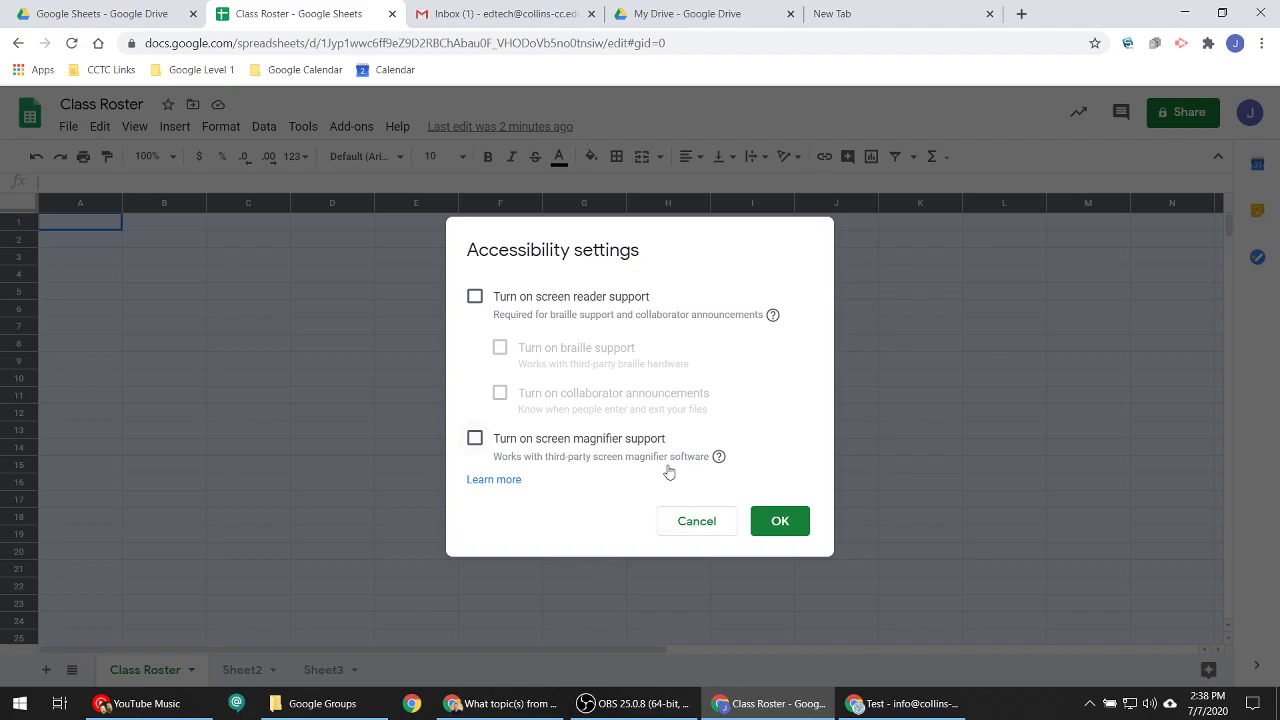
{"action": "left_click", "coordinate": [692, 524]}
{"action": "left_click", "coordinate": [303, 126]}
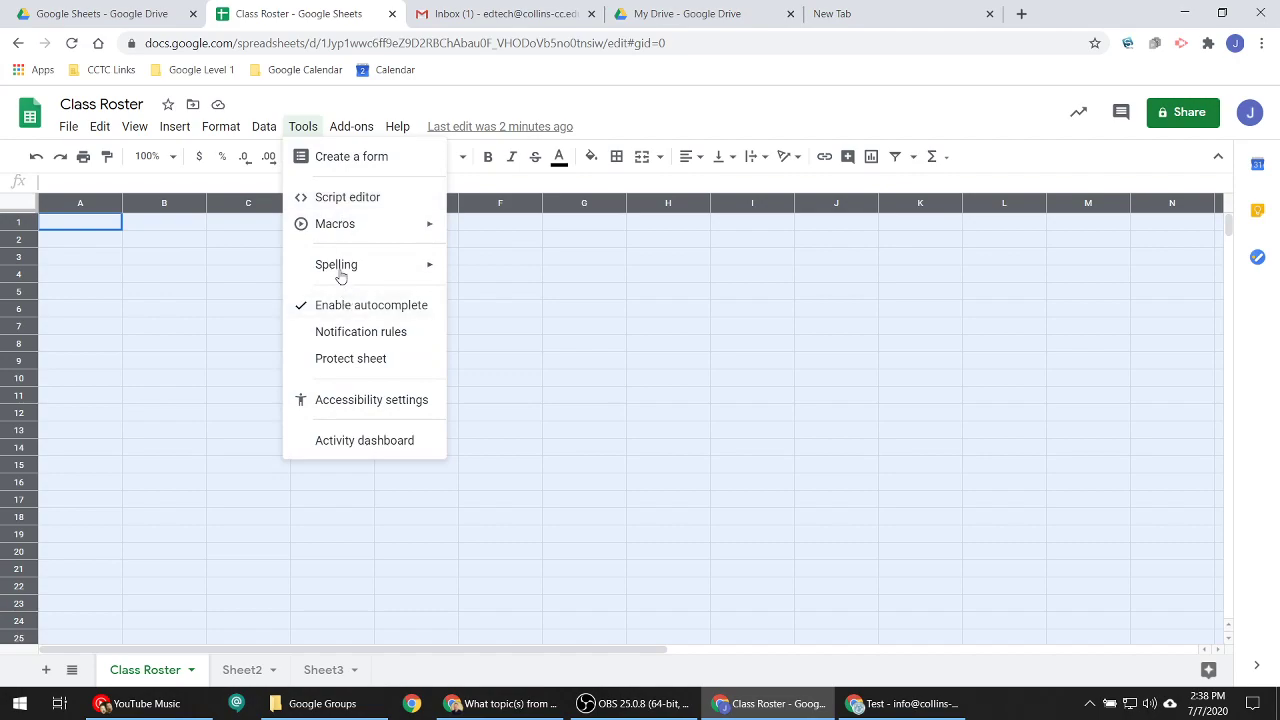
{"action": "mouse_move", "coordinate": [345, 131]}
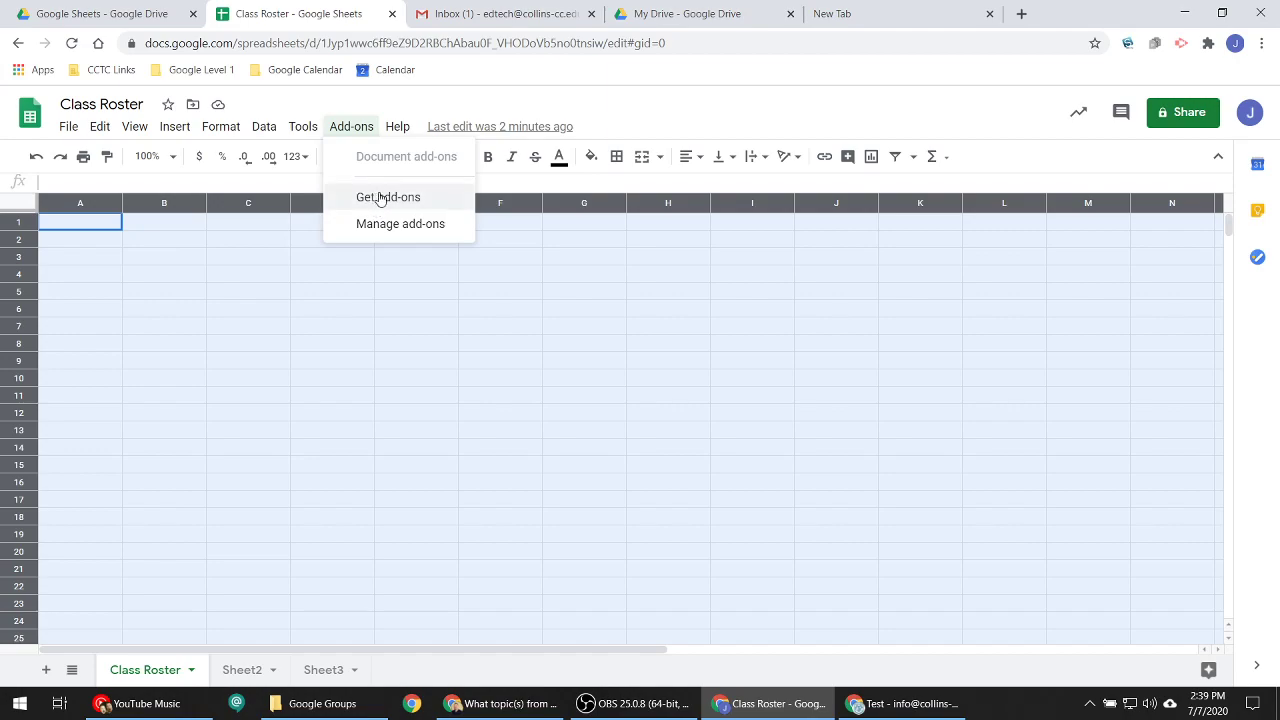
- Go back to the Class Roster tab, look at the Help menu, and select cell A1
{"action": "mouse_move", "coordinate": [402, 128]}
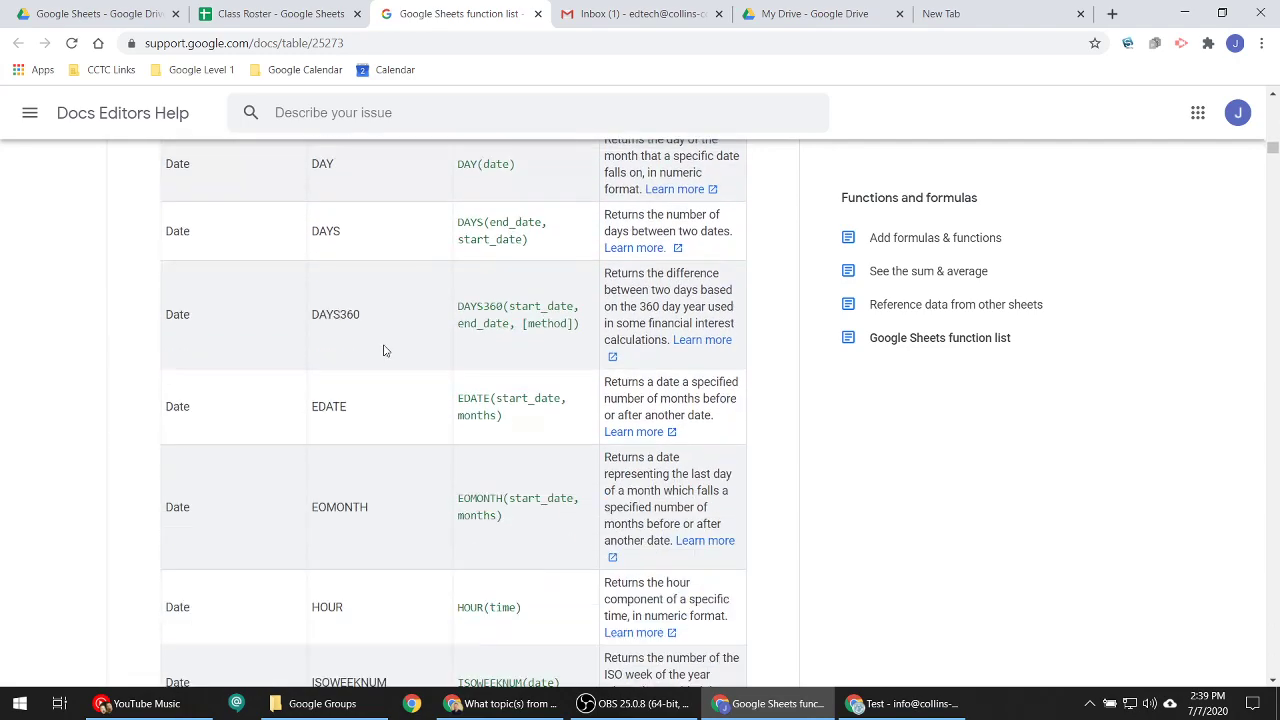
{"action": "scroll", "coordinate": [383, 350], "scroll_direction": "down", "scroll_amount": 4}
{"action": "left_click", "coordinate": [538, 13]}
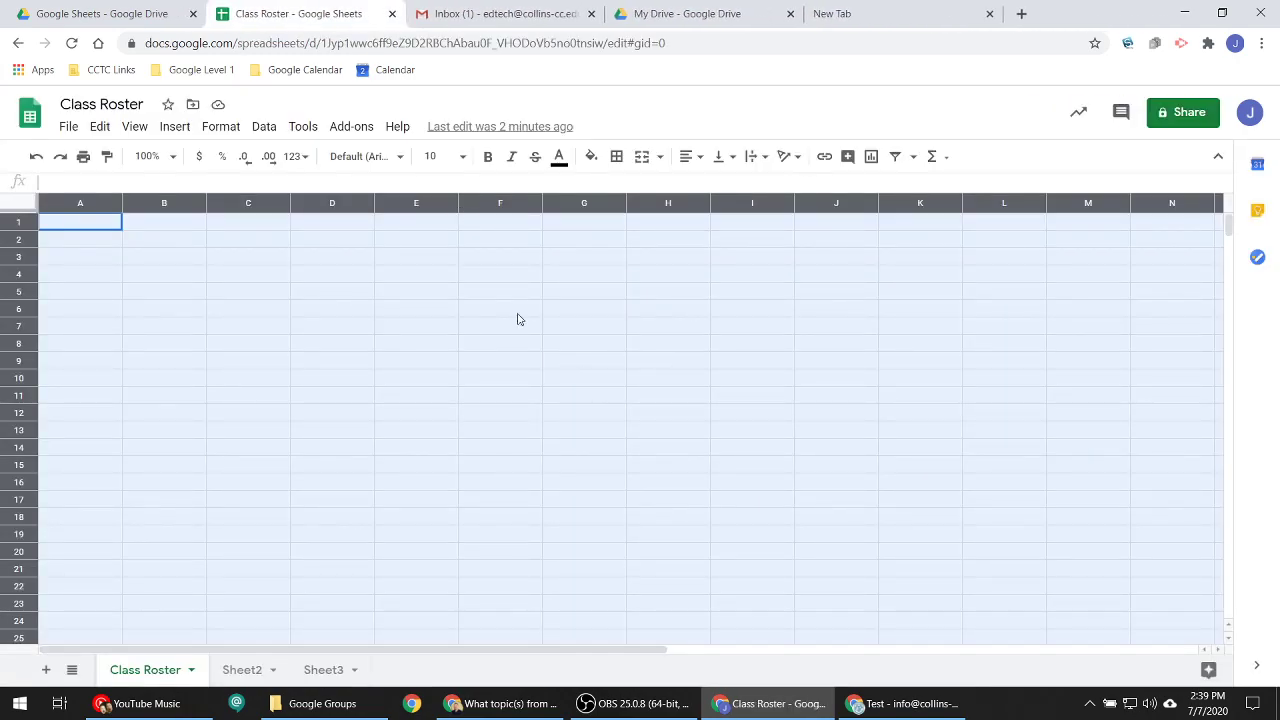
{"action": "left_click", "coordinate": [397, 126]}
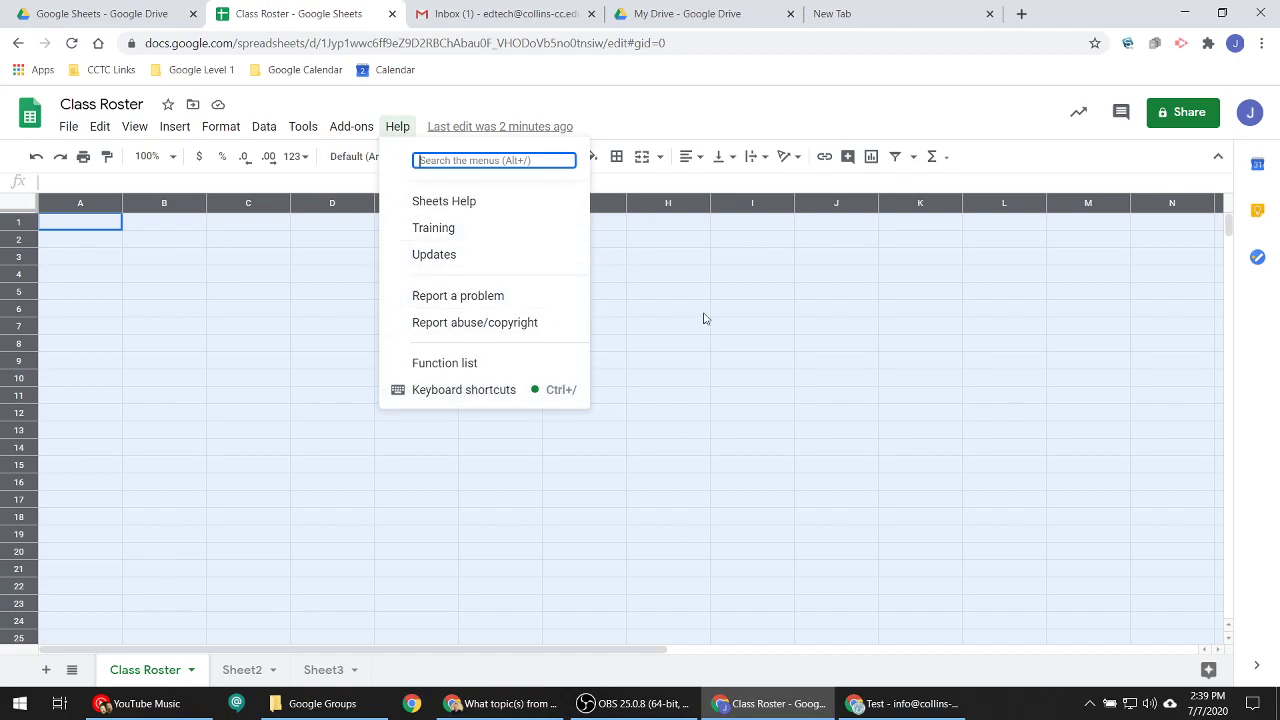
{"action": "left_click", "coordinate": [863, 97]}
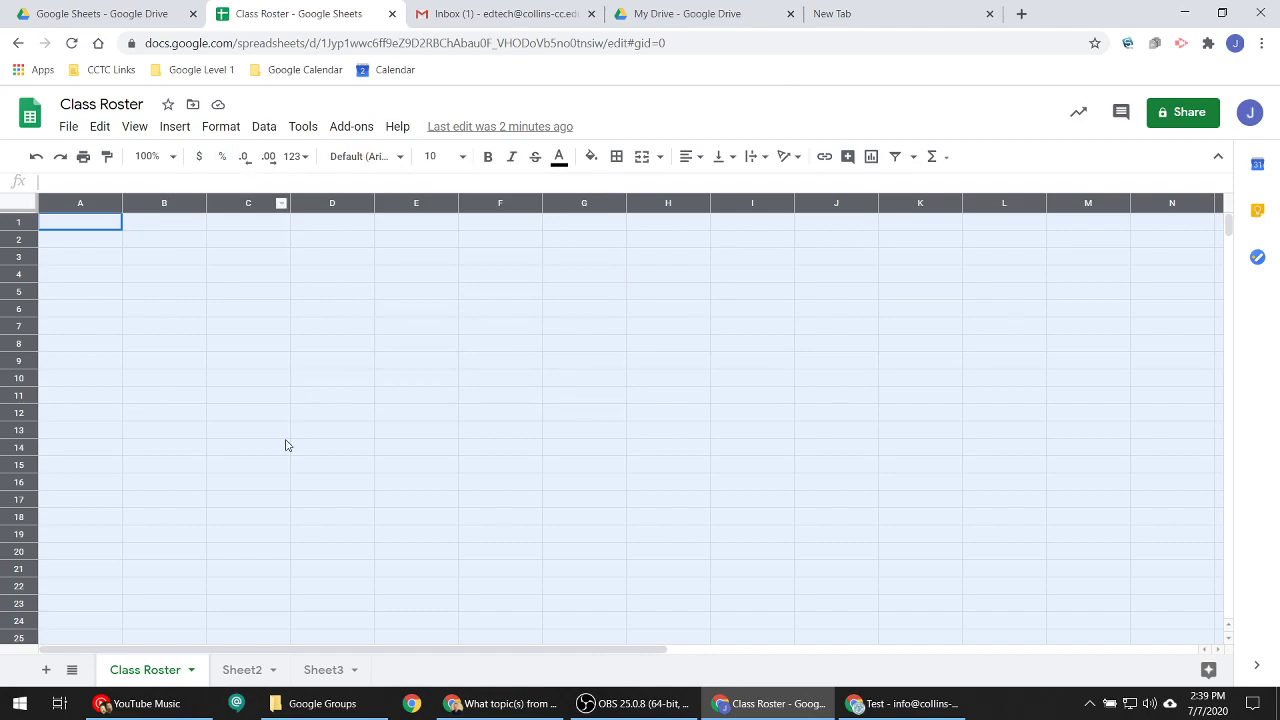
{"action": "left_click", "coordinate": [113, 231]}
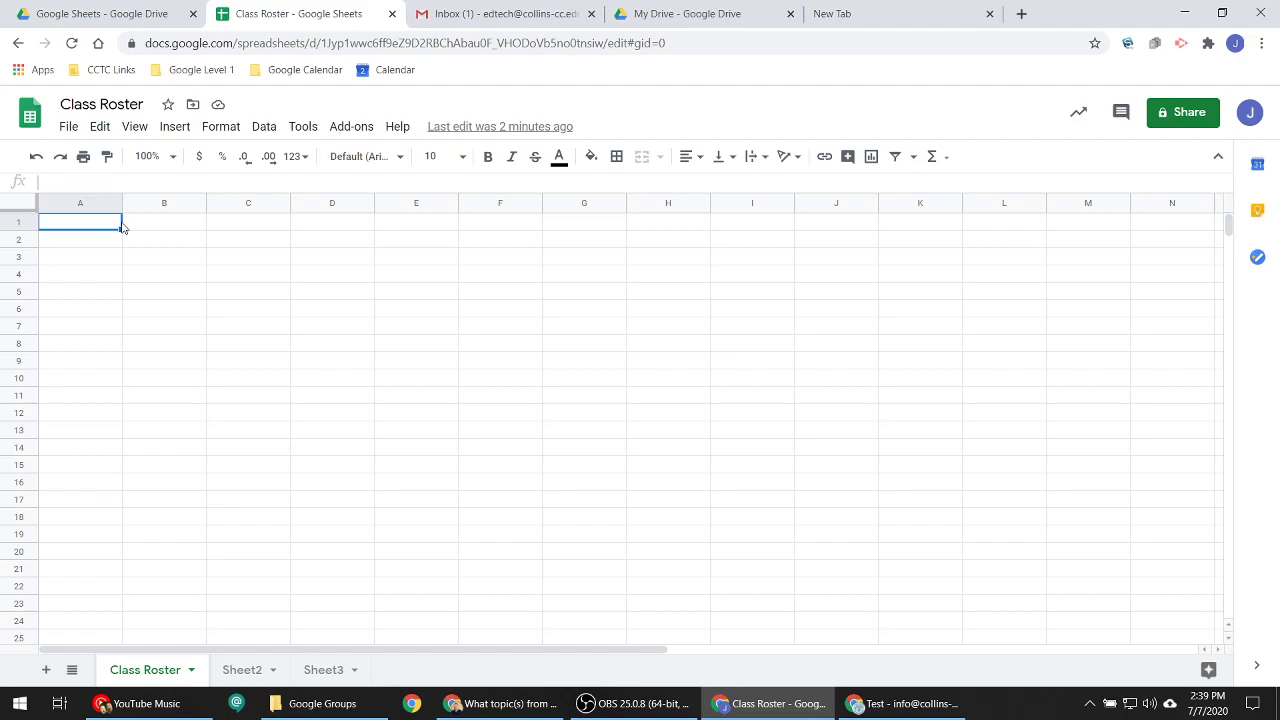
- Enter the headers First Name, Last Name, Homeroom and email address in A1–D1
{"action": "type", "text": "Fi"}
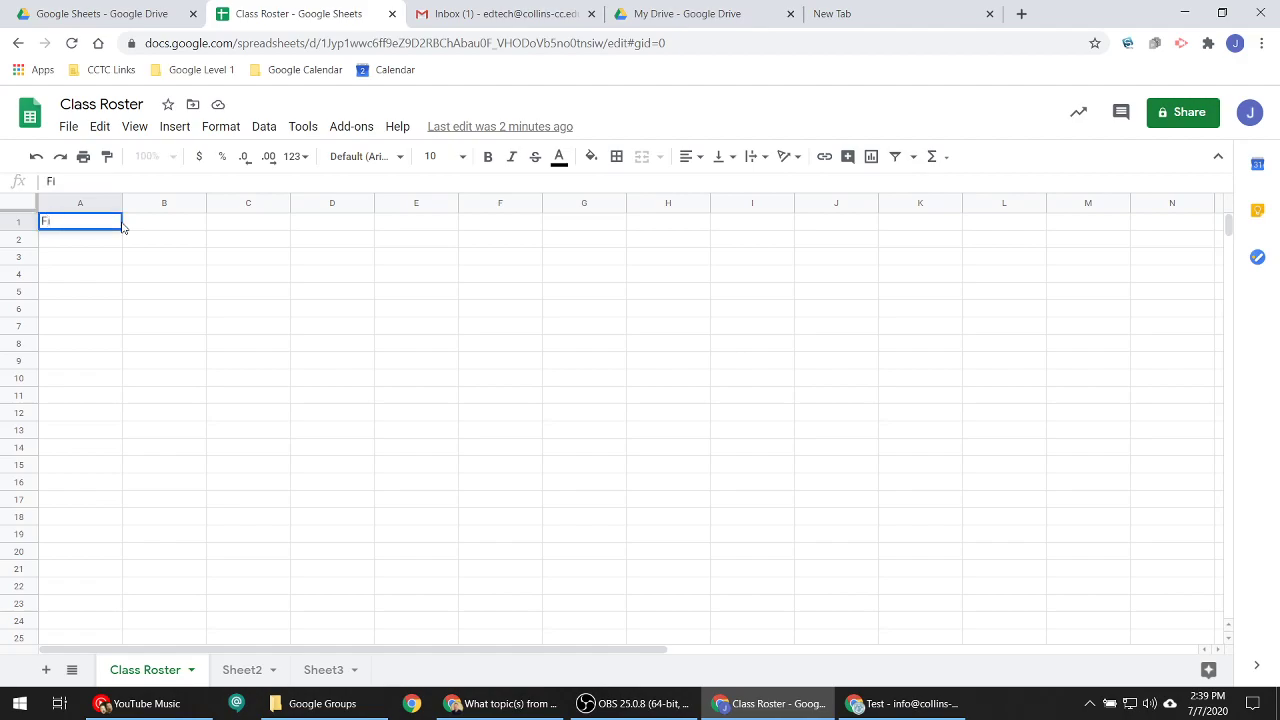
{"action": "type", "text": "rst Na"}
{"action": "type", "text": " Name"}
{"action": "key", "text": "Tab"}
{"action": "type", "text": "Last Name"}
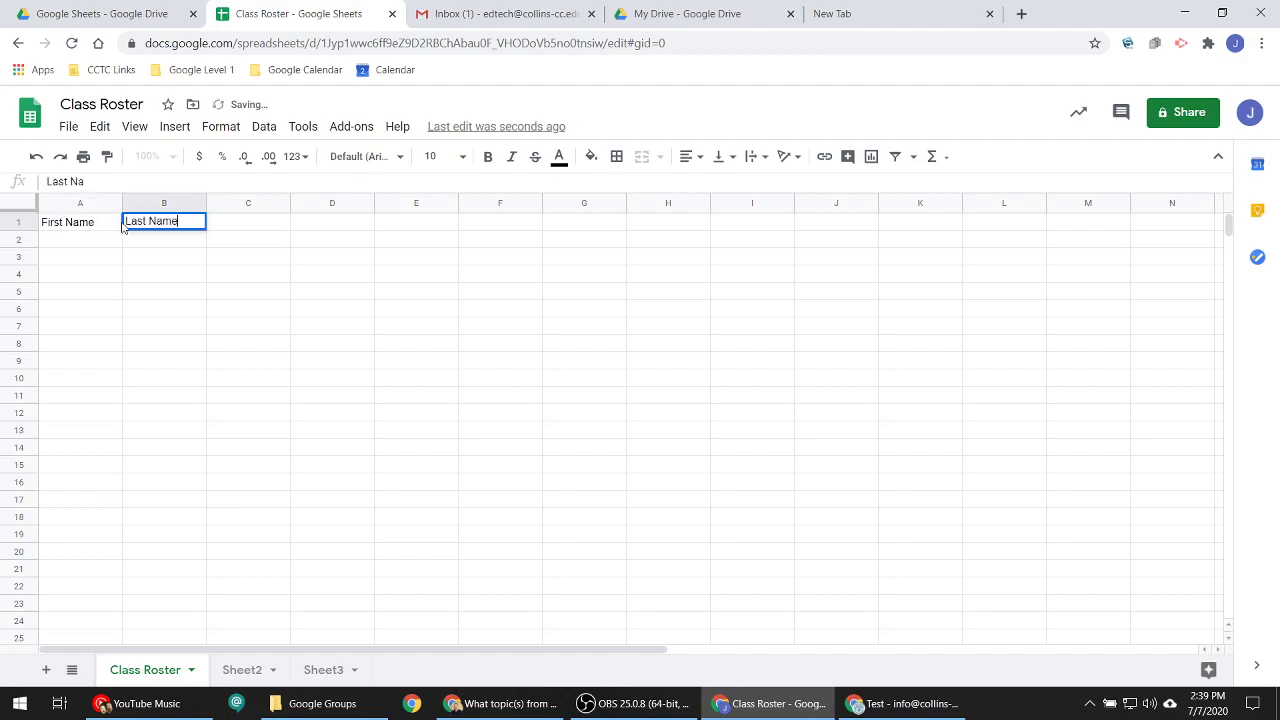
{"action": "key", "text": "Tab"}
{"action": "type", "text": "Home"}
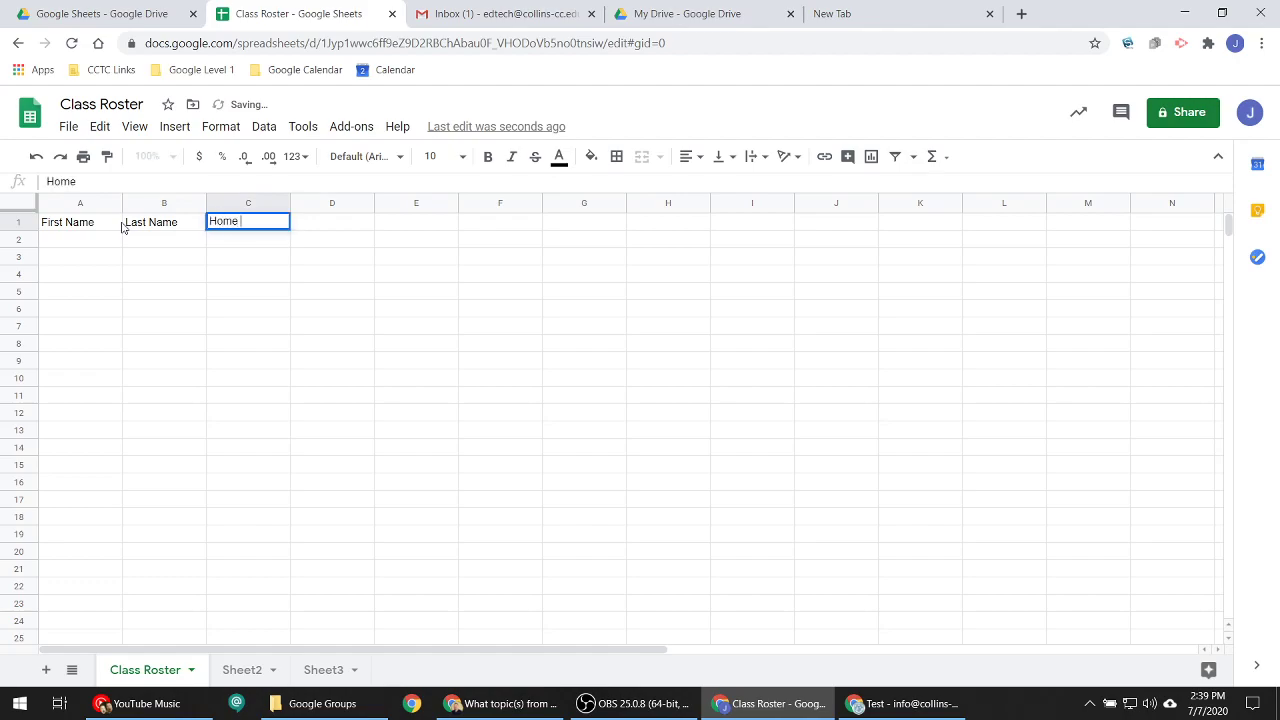
{"action": "type", "text": "room"}
{"action": "key", "text": "Tab"}
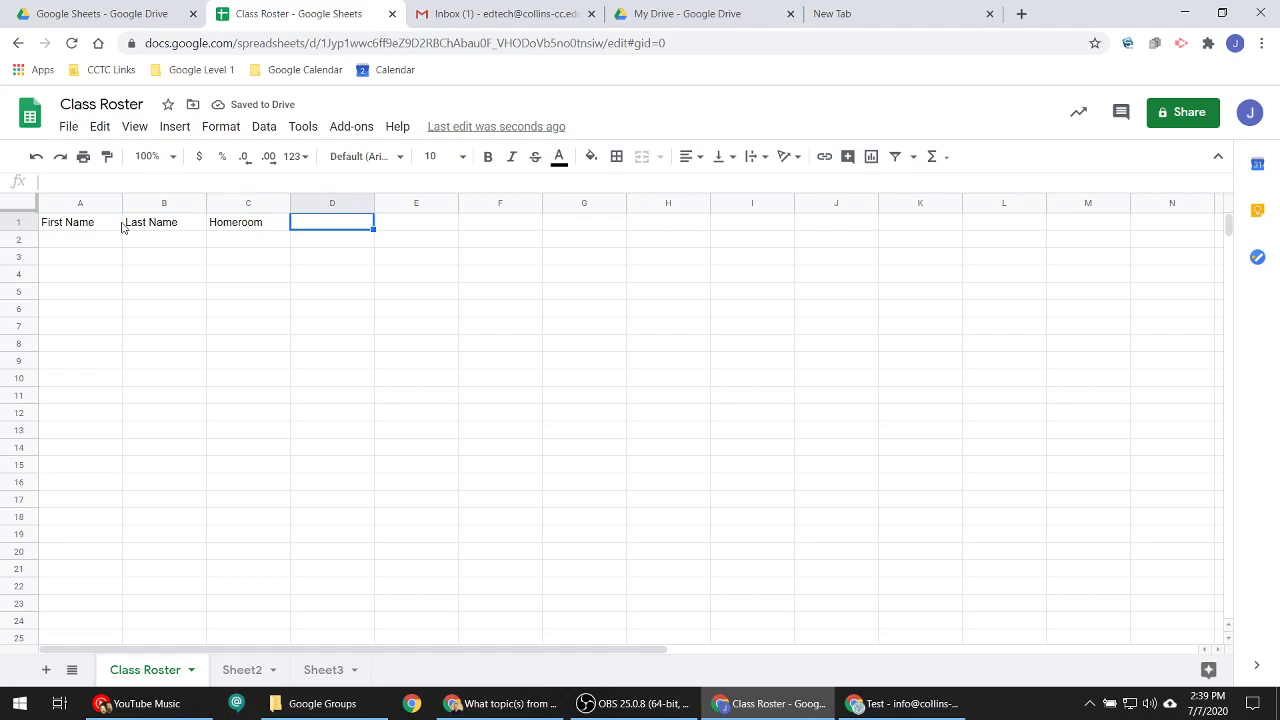
{"action": "type", "text": "email address"}
{"action": "key", "text": "Tab"}
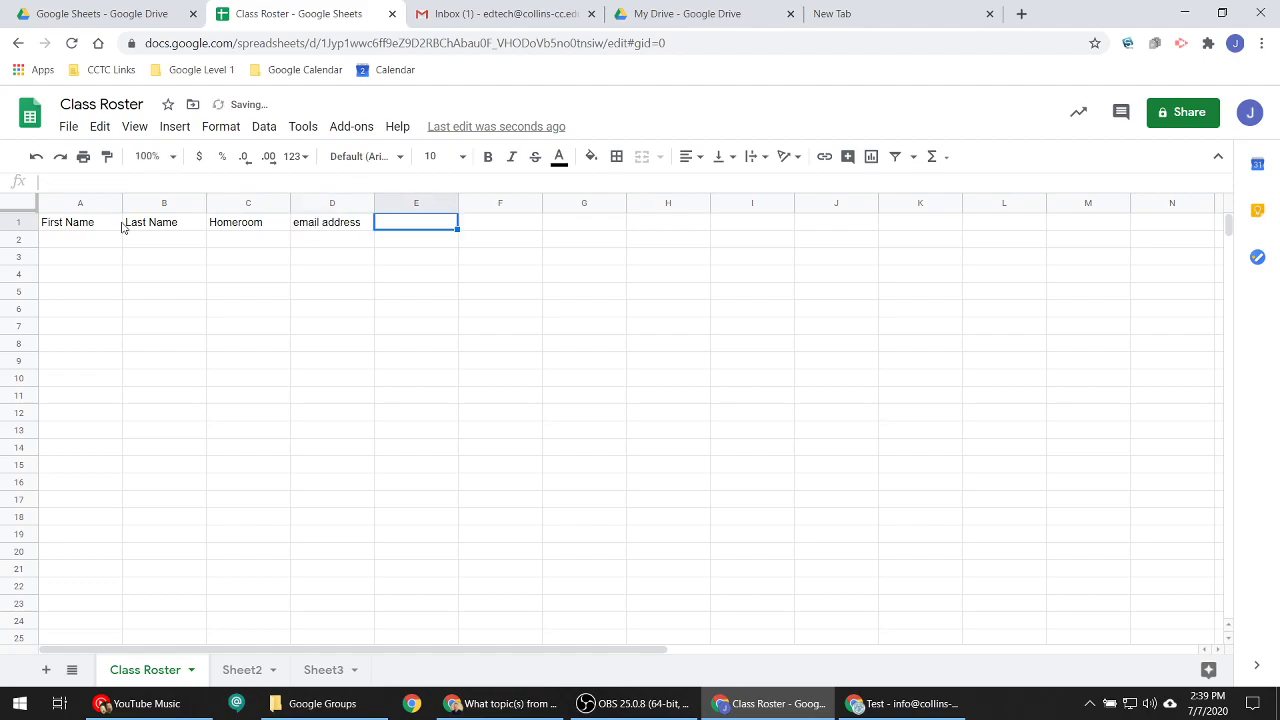
- Freeze row 1 so the headers stay visible
{"action": "left_click", "coordinate": [305, 229]}
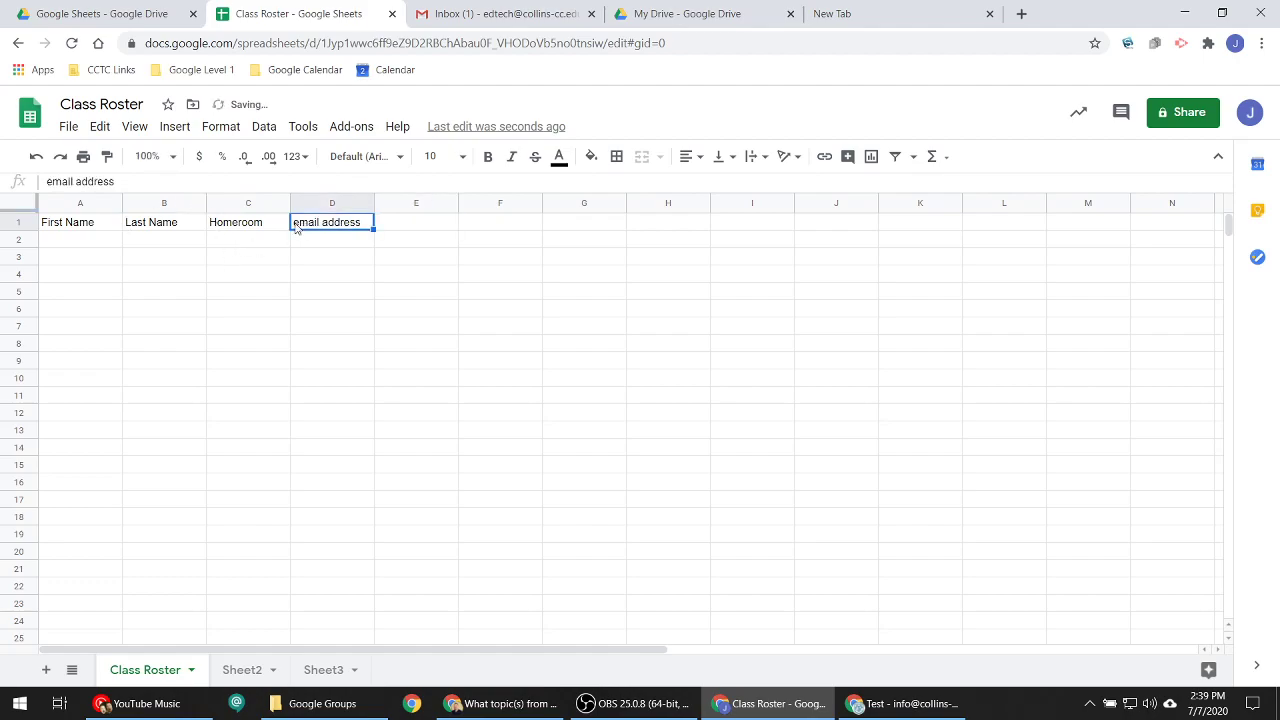
{"action": "left_click", "coordinate": [224, 130]}
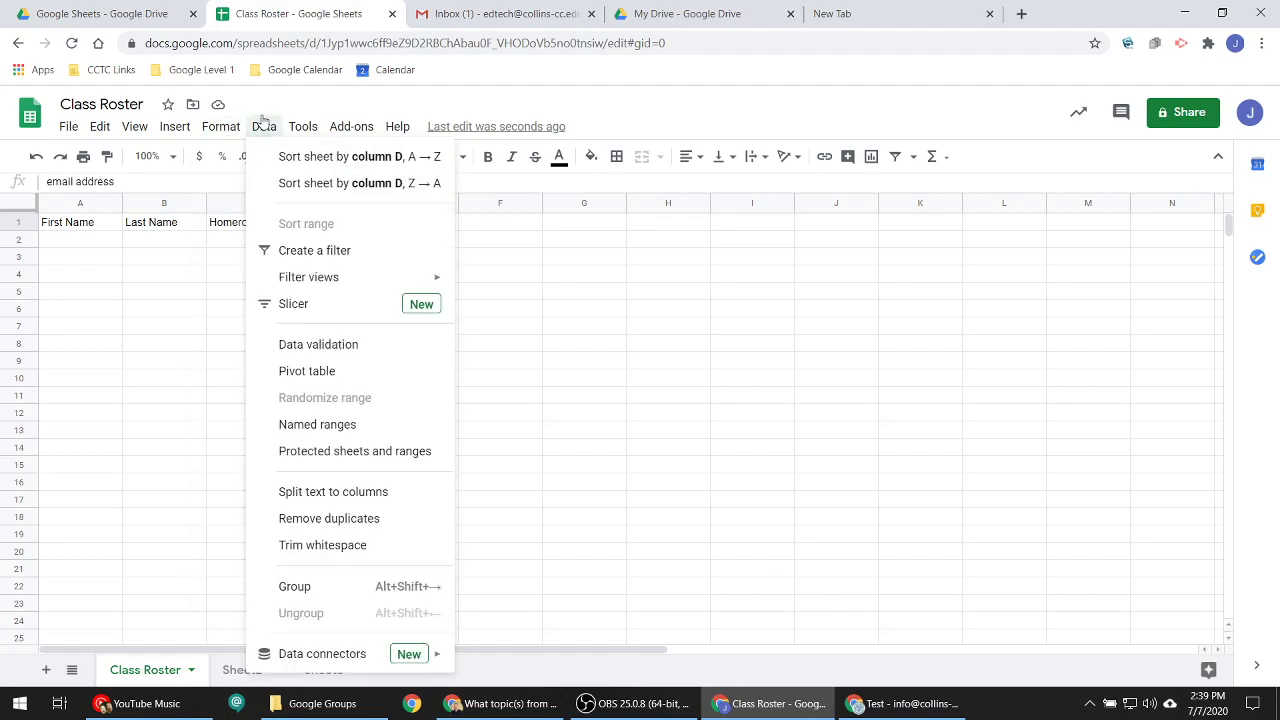
{"action": "mouse_move", "coordinate": [302, 120]}
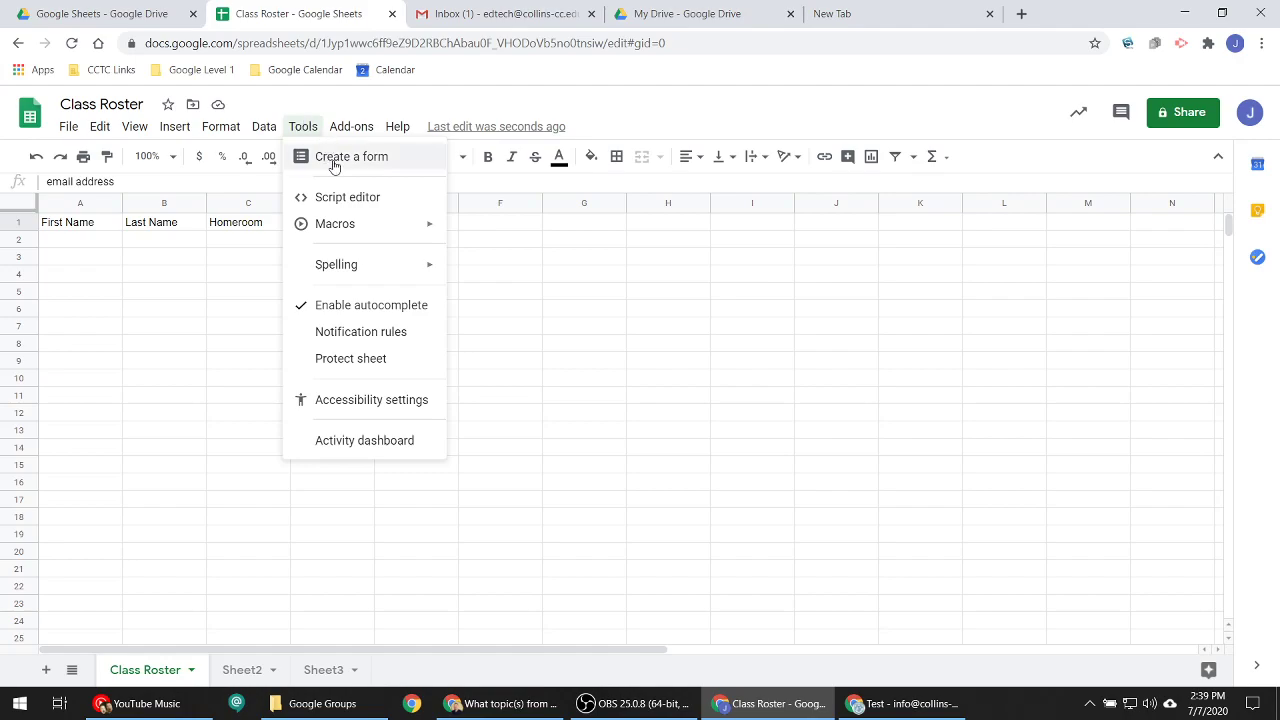
{"action": "left_click", "coordinate": [264, 271]}
{"action": "left_click", "coordinate": [340, 225]}
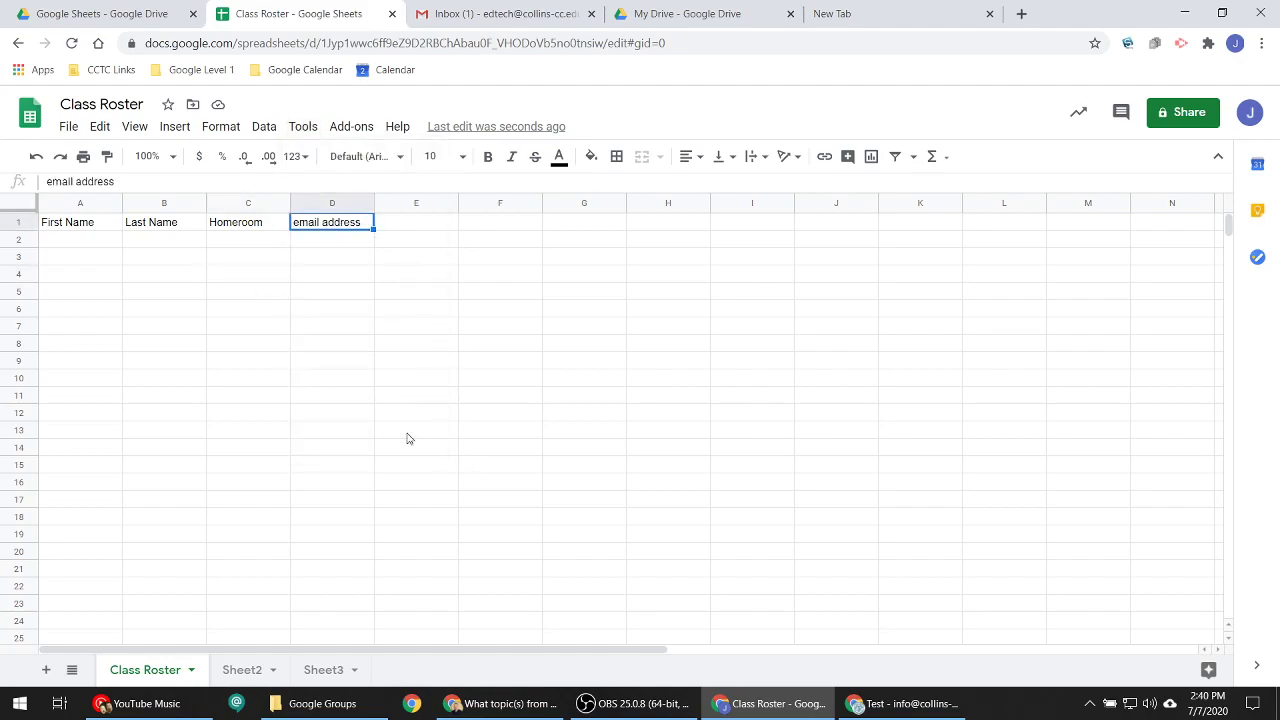
{"action": "left_click_drag", "start_coordinate": [25, 209], "coordinate": [208, 200]}
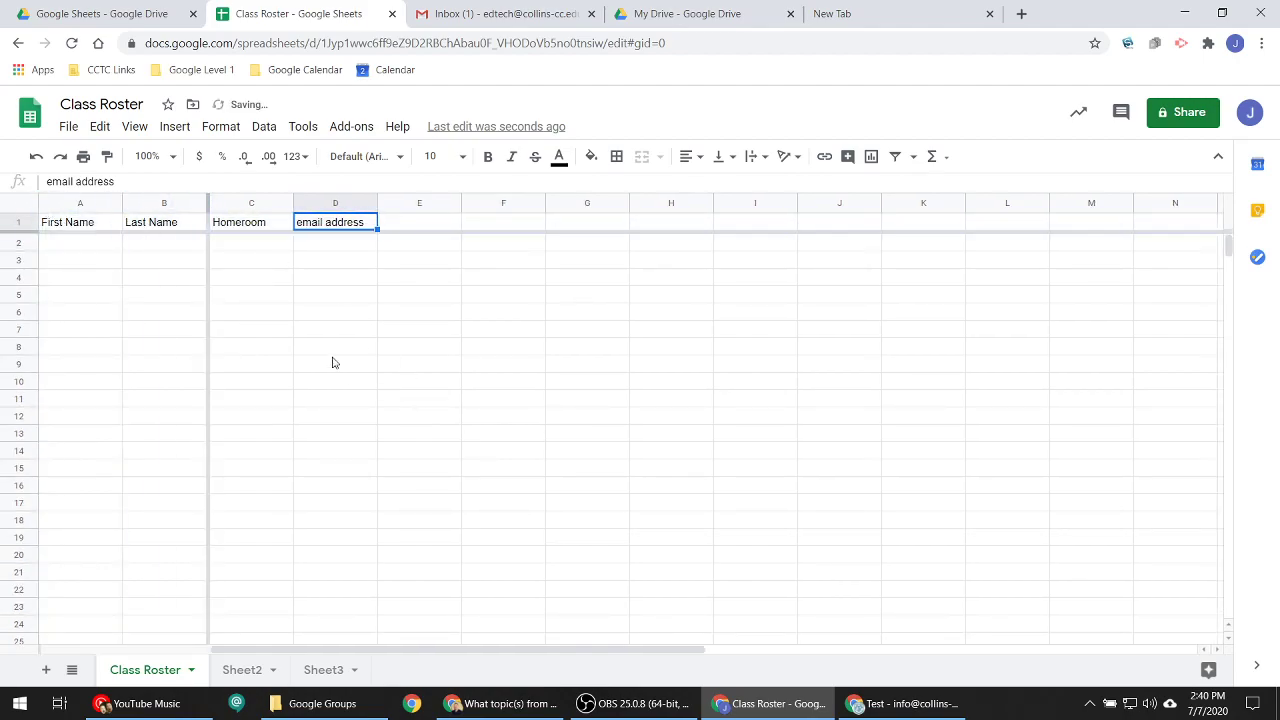
- Enter the first student's first and last name in A2 and B2, fixing a typo
{"action": "left_click", "coordinate": [95, 241]}
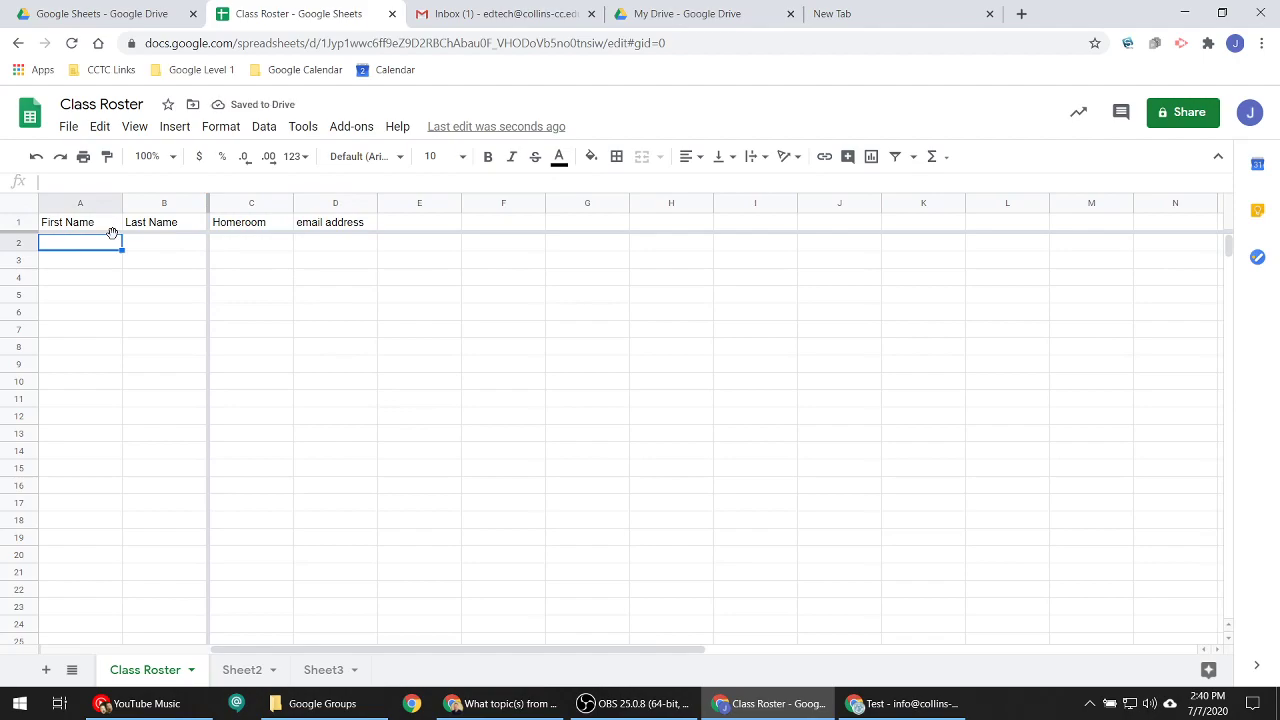
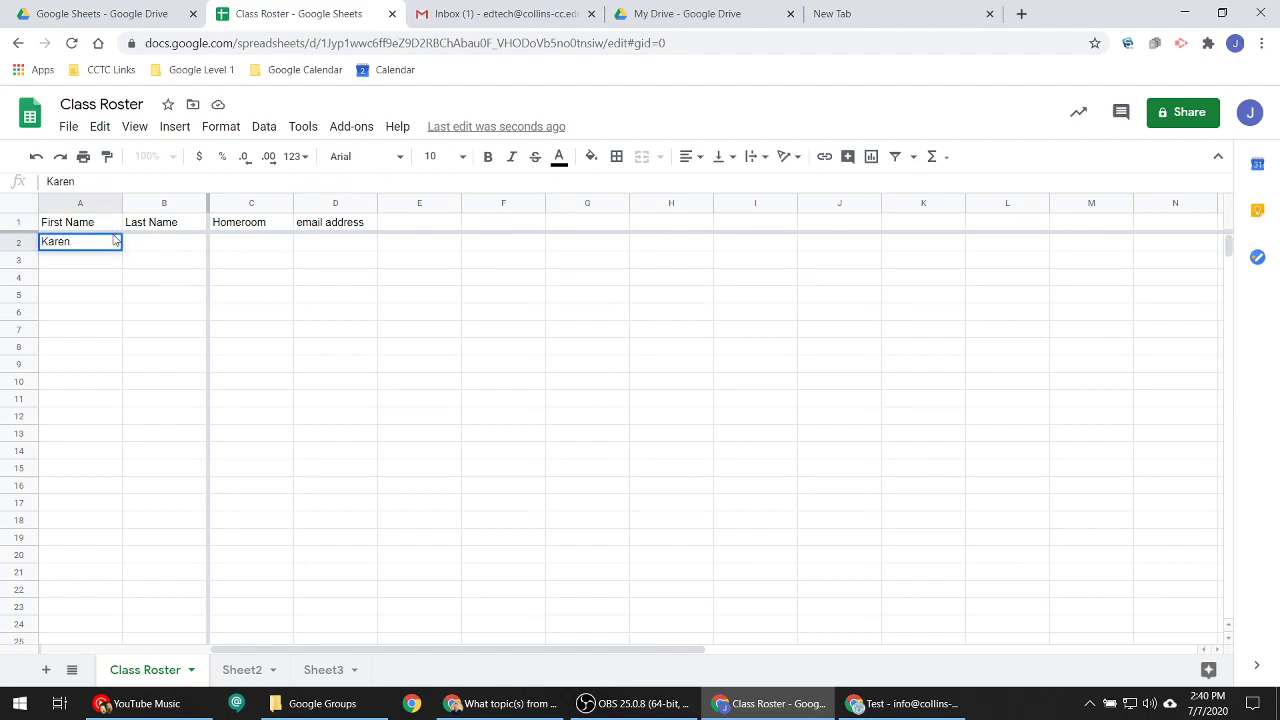
{"action": "key", "text": "Tab"}
{"action": "key", "text": "Return"}
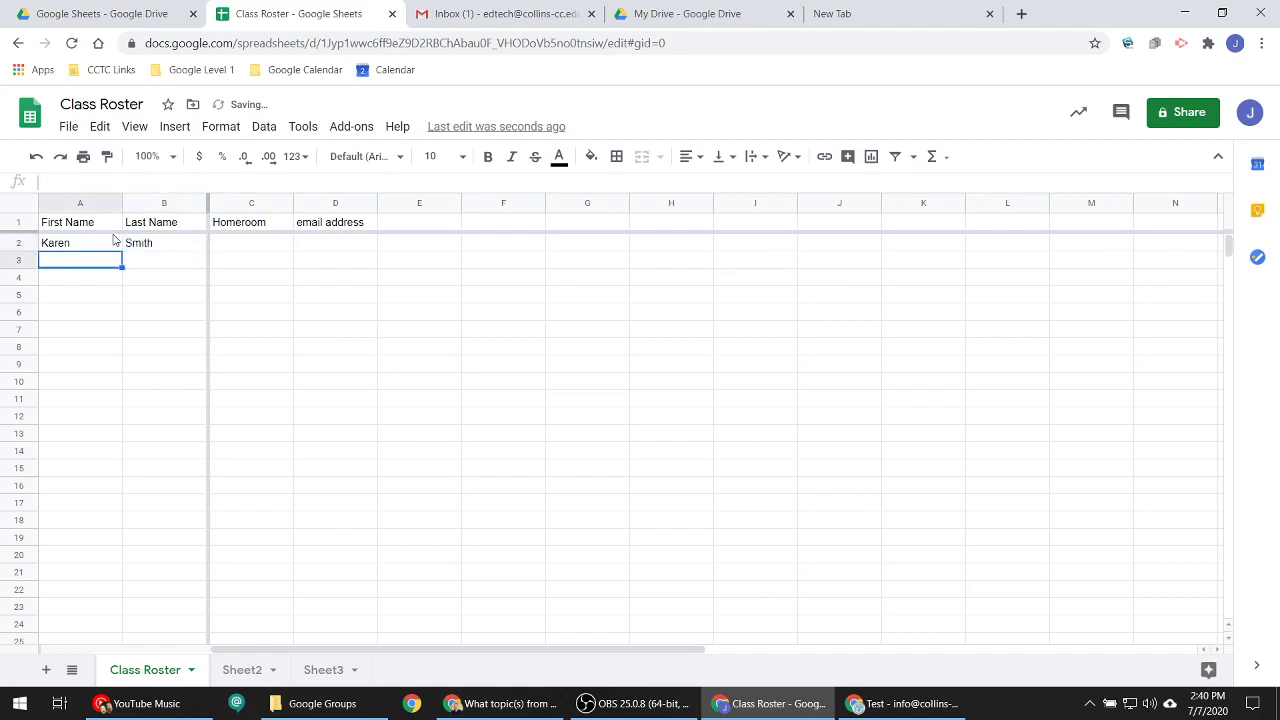
- Enter the second and third students' first and last names in rows 3 and 4
{"action": "key", "text": "Tab"}
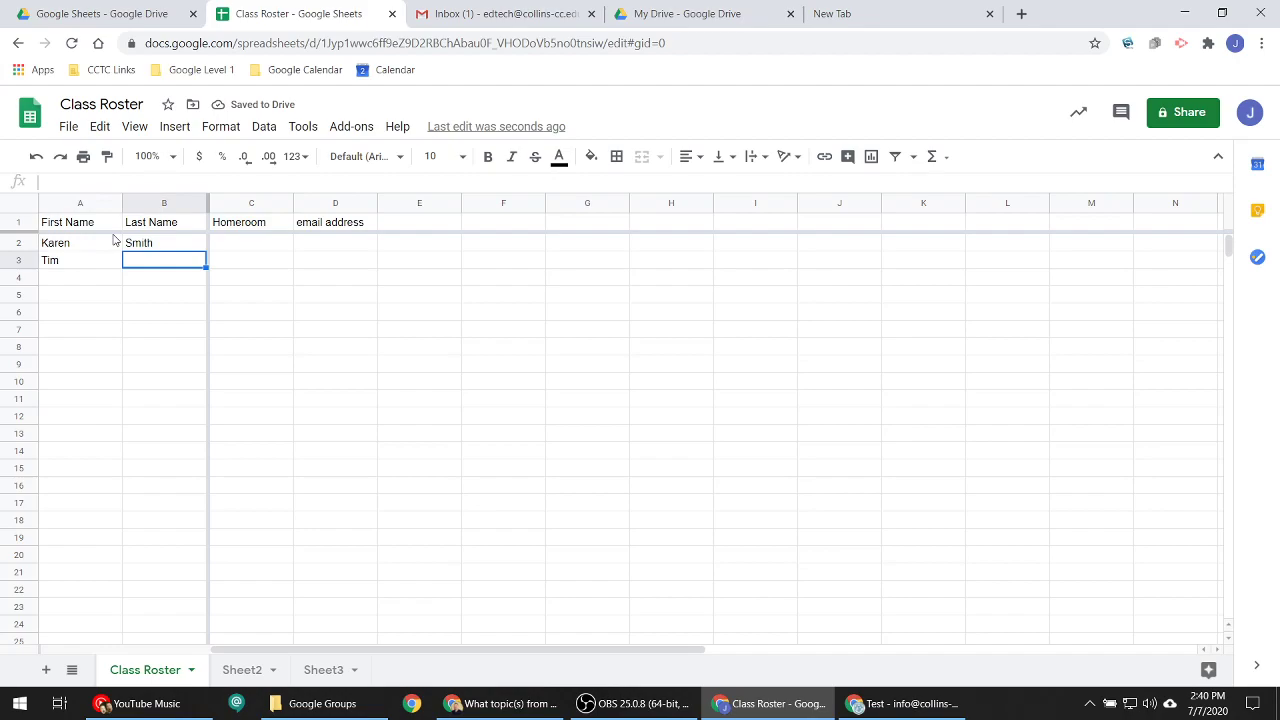
{"action": "key", "text": "Return"}
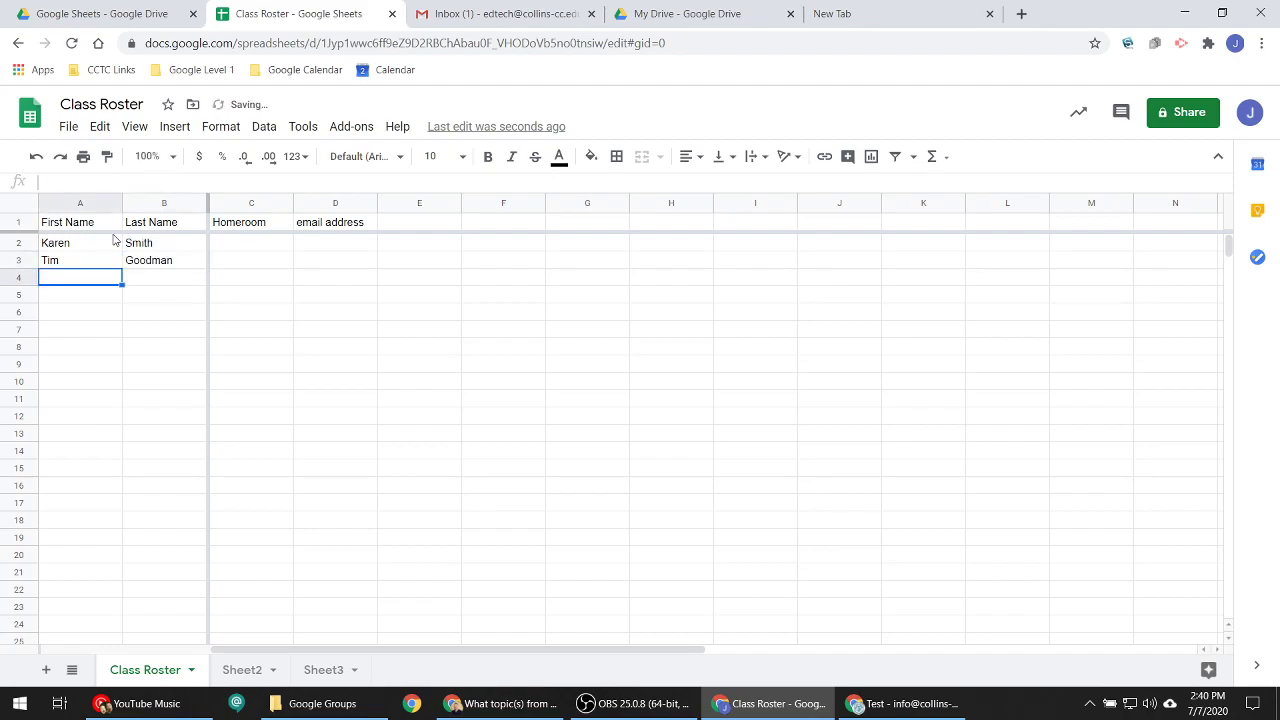
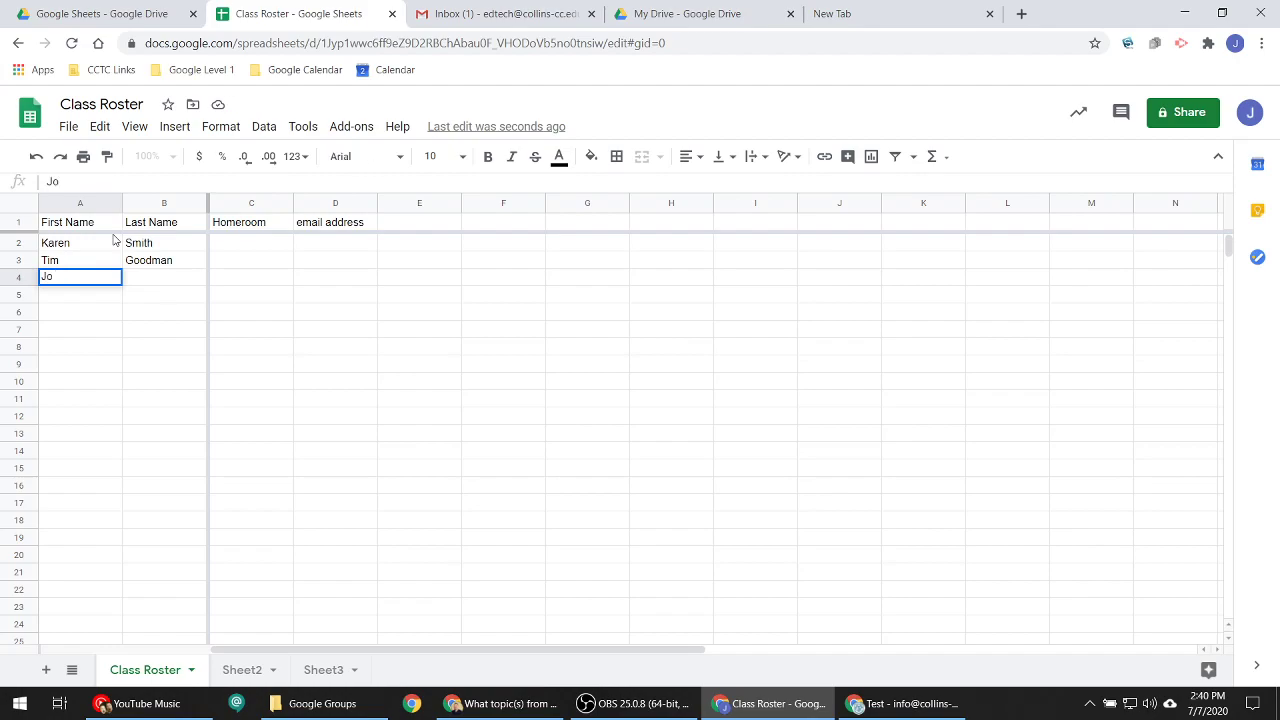
{"action": "key", "text": "Tab"}
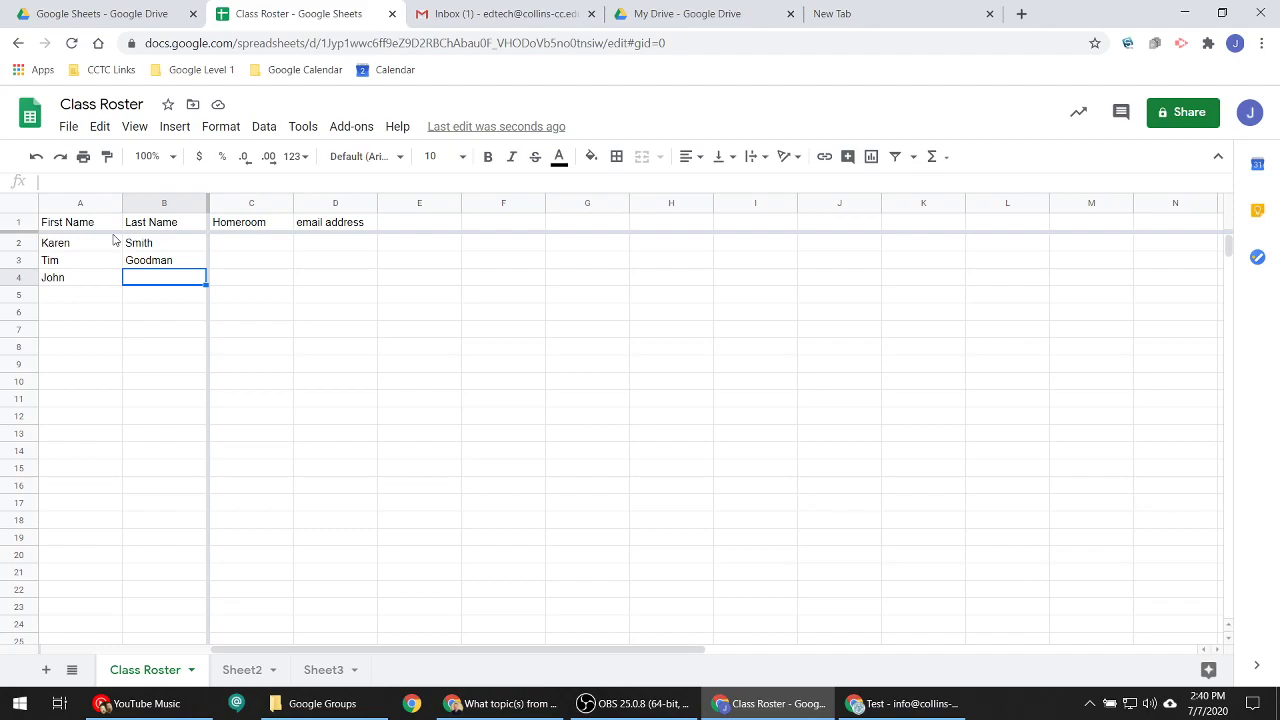
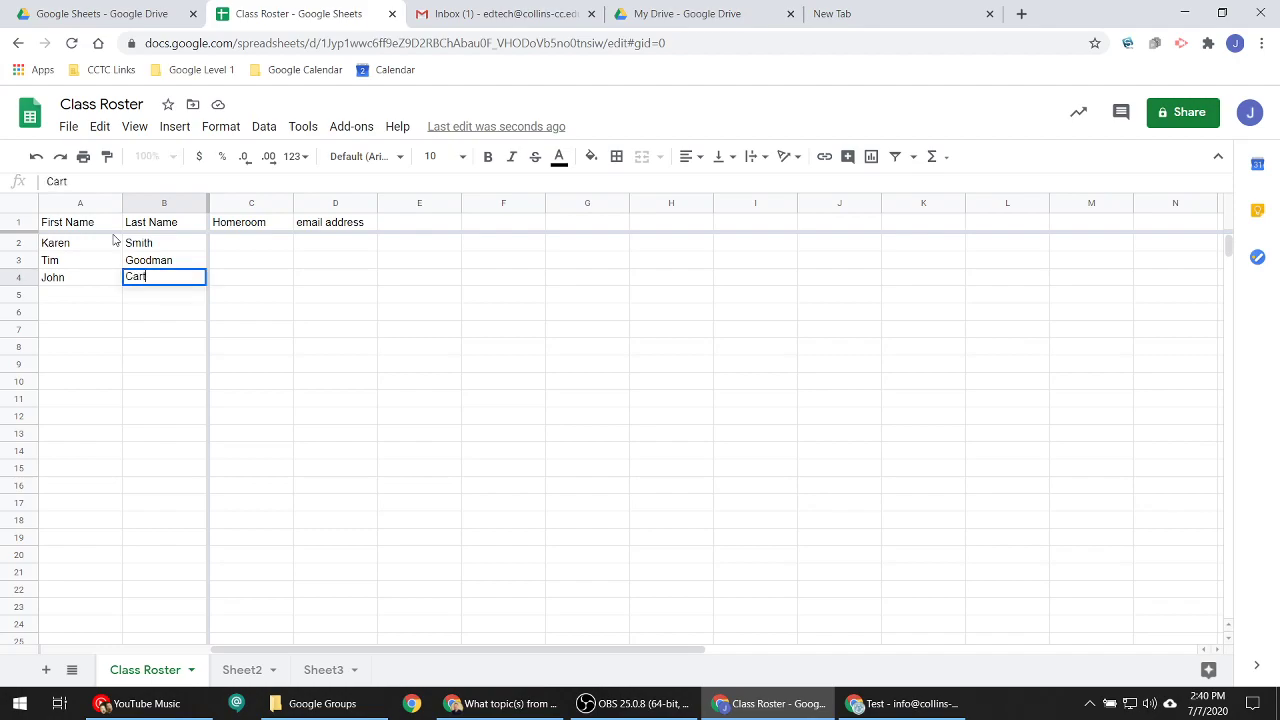
{"action": "key", "text": "Tab"}
- Move through the cells to review the three entered names, then select an empty cell
{"action": "key", "text": "Down"}
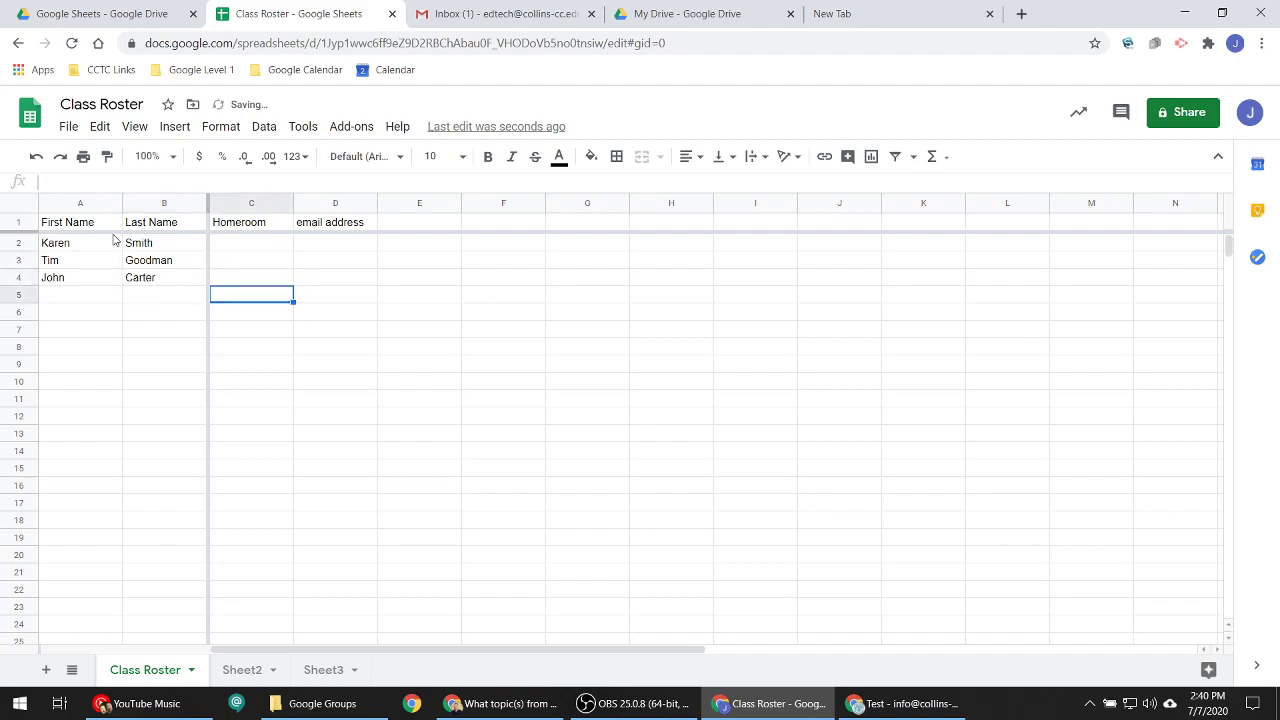
{"action": "key", "text": "Left"}
{"action": "key", "text": "Right"}
{"action": "key", "text": "Right"}
{"action": "key", "text": "Down"}
{"action": "key", "text": "Up"}
{"action": "key", "text": "Left"}
{"action": "key", "text": "Left"}
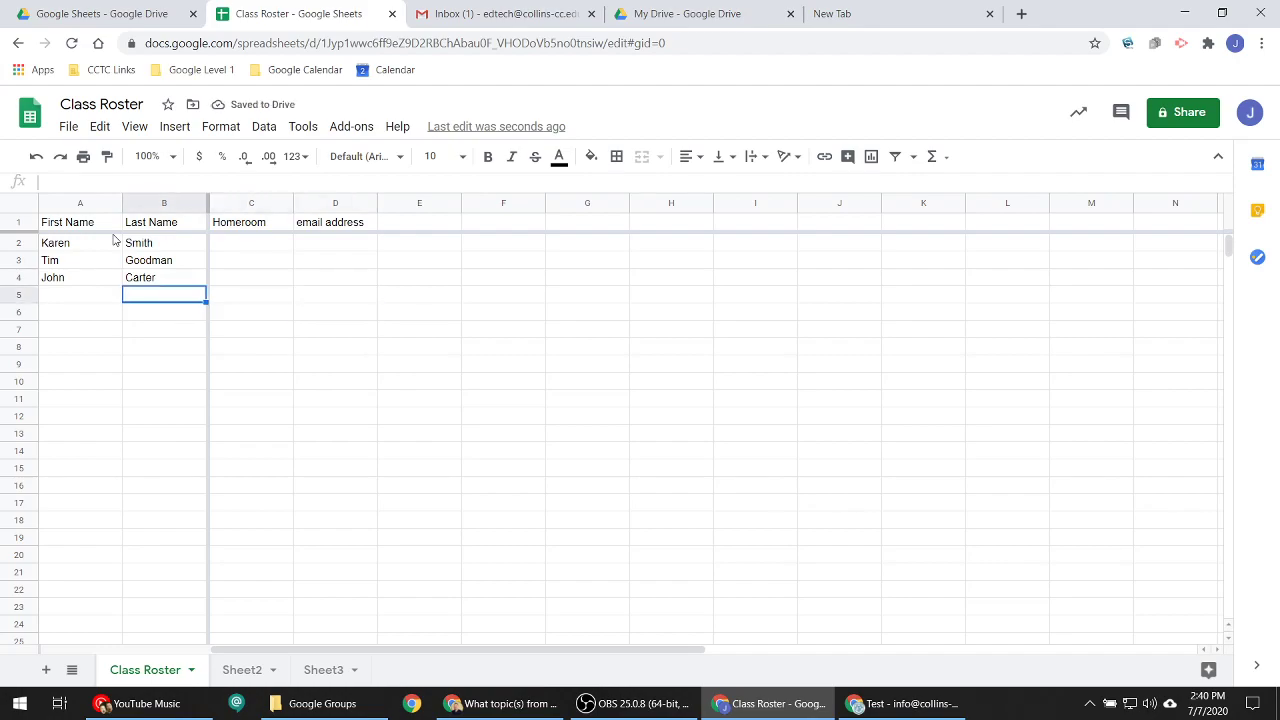
{"action": "key", "text": "Right"}
{"action": "key", "text": "Up"}
{"action": "key", "text": "Up"}
{"action": "key", "text": "Up"}
{"action": "key", "text": "Left"}
{"action": "key", "text": "Left"}
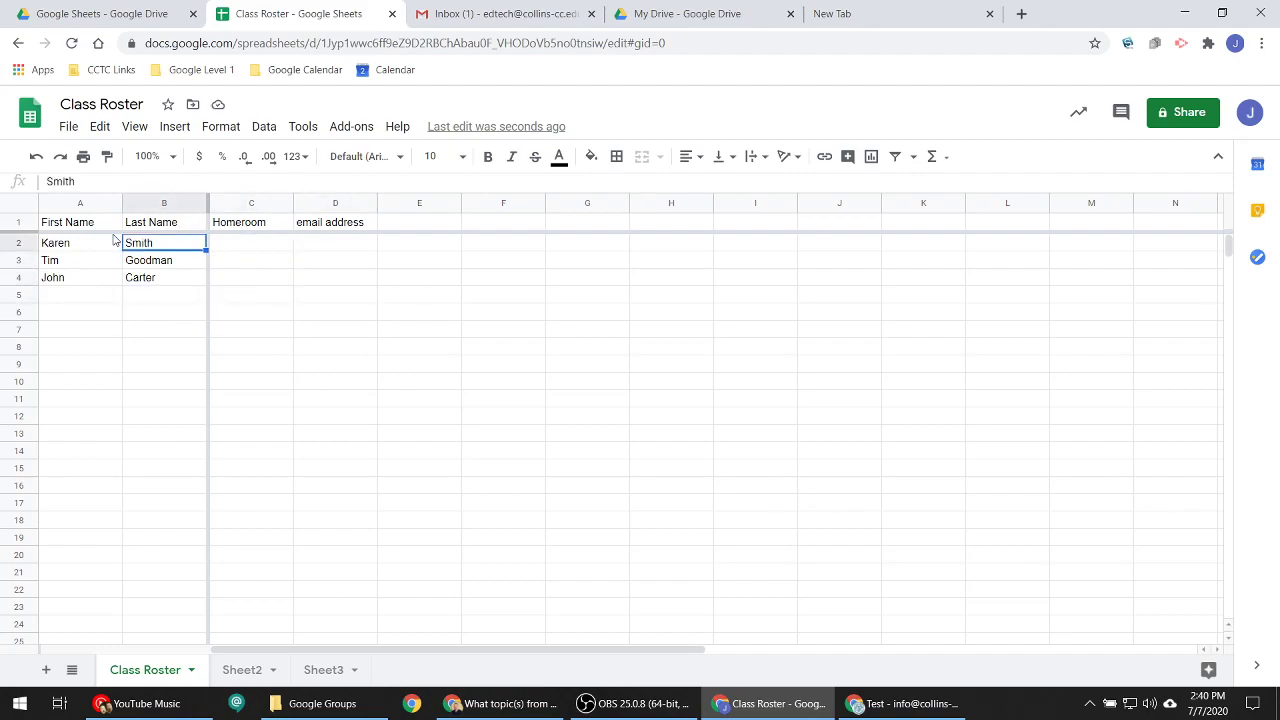
{"action": "key", "text": "Right"}
{"action": "key", "text": "Left"}
{"action": "key", "text": "Down"}
{"action": "key", "text": "Down"}
{"action": "key", "text": "Right"}
{"action": "key", "text": "Up"}
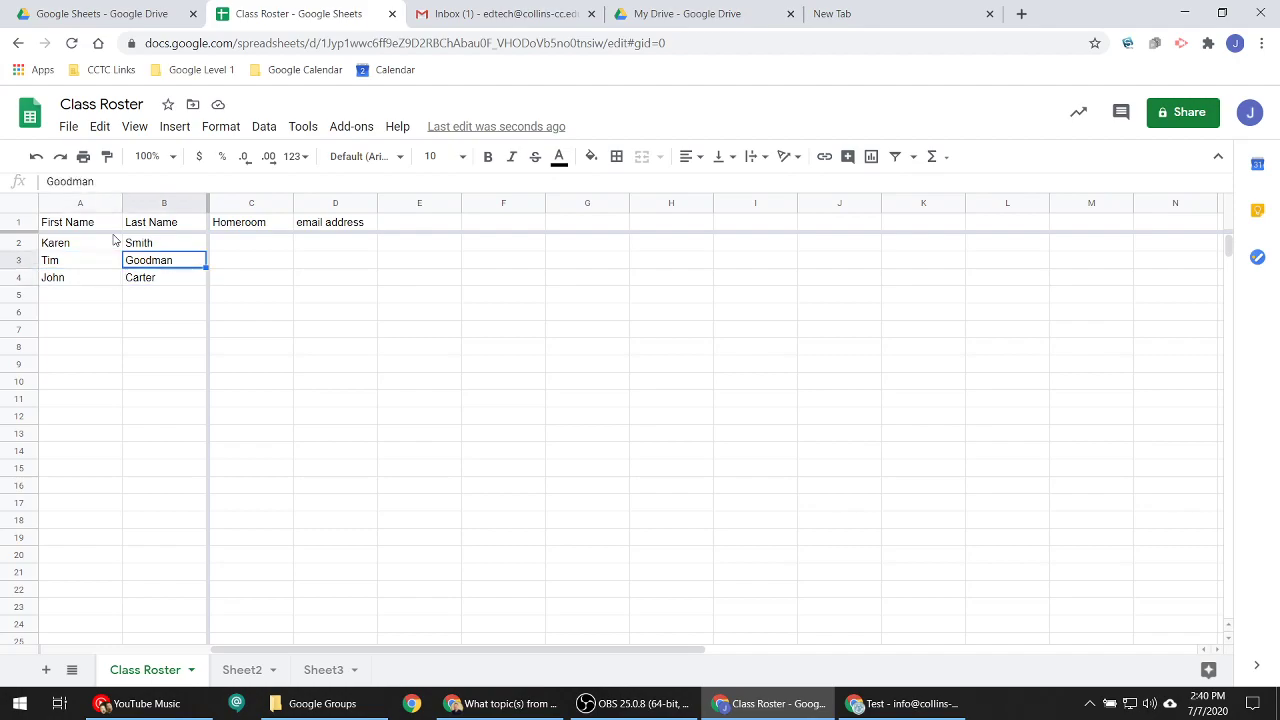
{"action": "key", "text": "Up"}
{"action": "key", "text": "Right"}
{"action": "key", "text": "Right"}
{"action": "key", "text": "Left"}
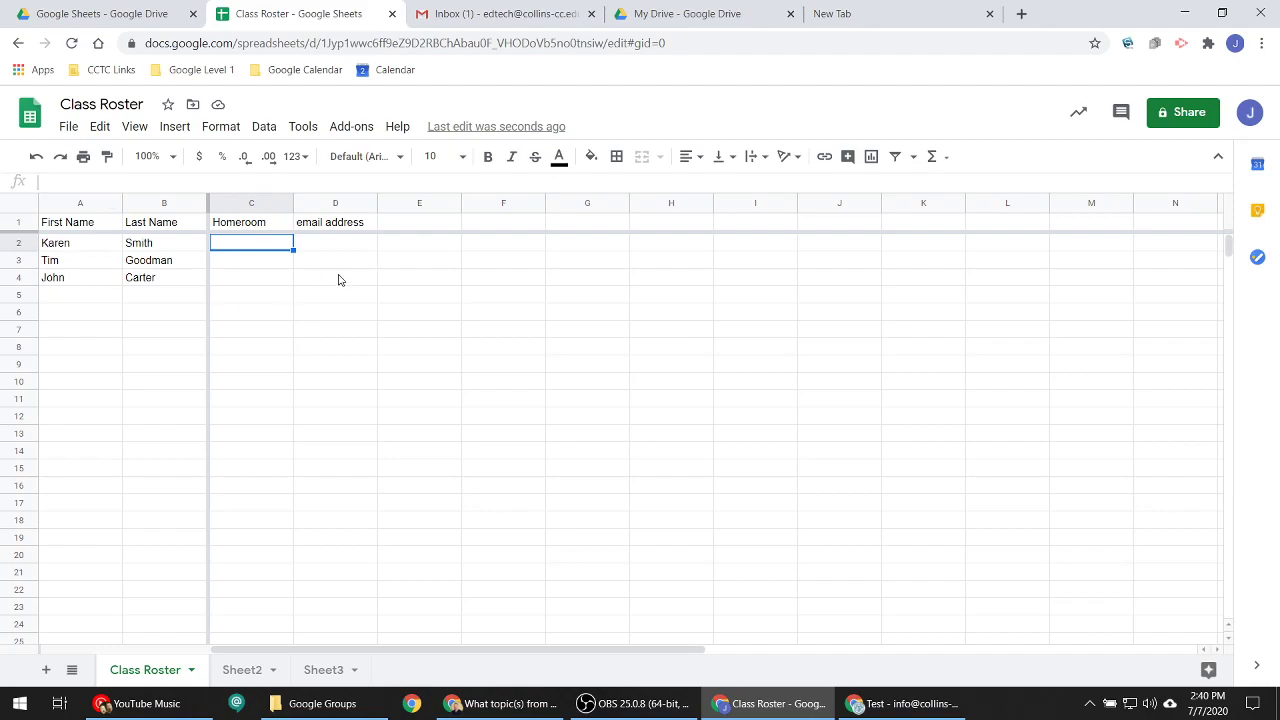
{"action": "left_click", "coordinate": [375, 382]}
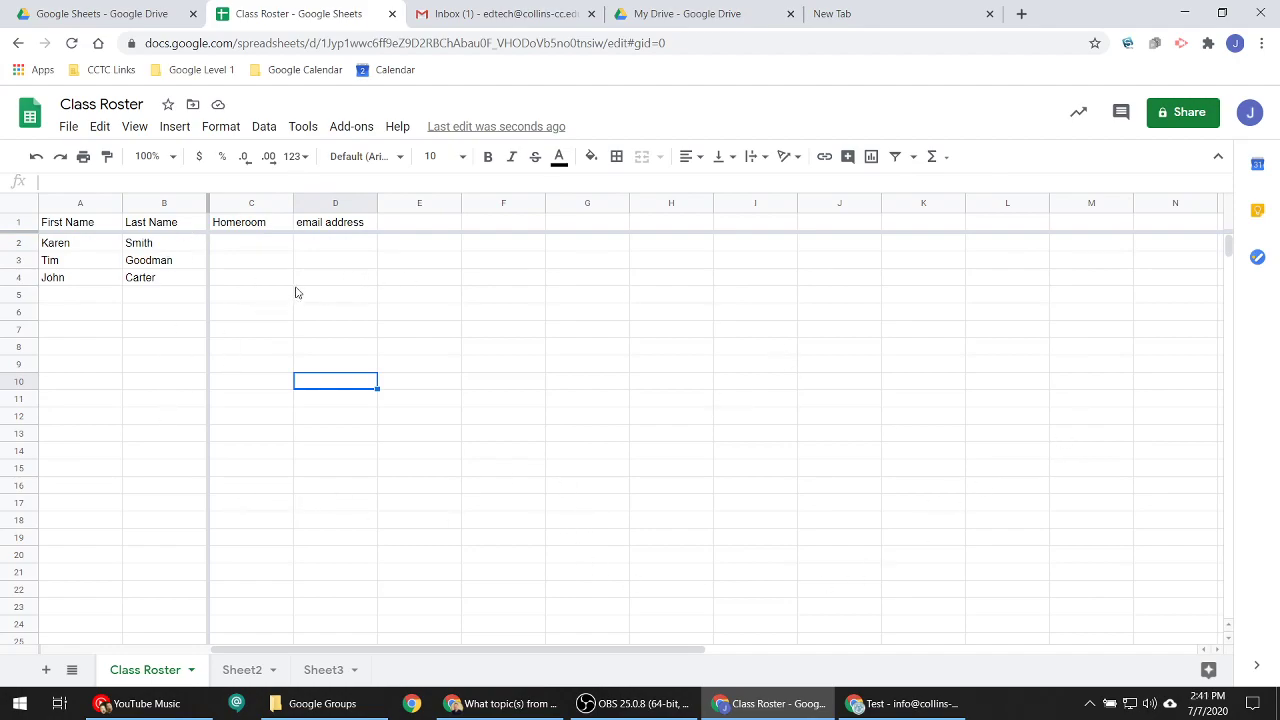
- Start a new comment on cell B2, the first student's last name, via the context menu
{"action": "left_click", "coordinate": [177, 261]}
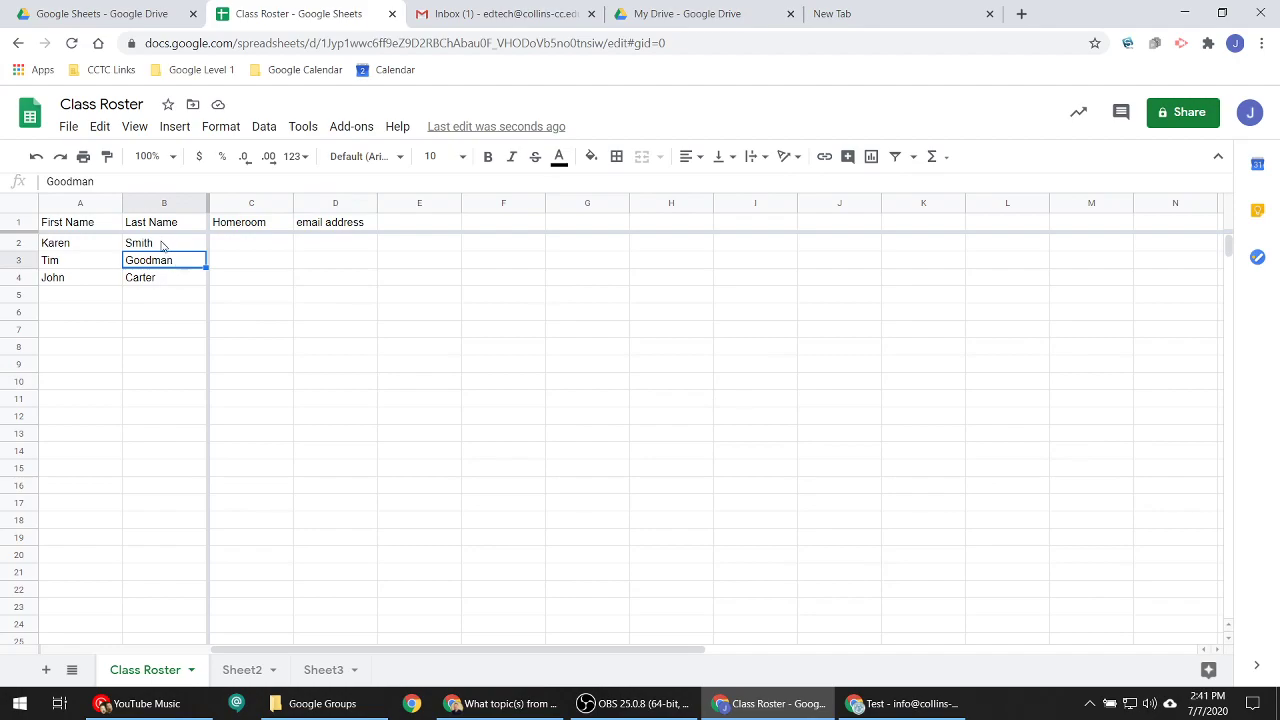
{"action": "right_click", "coordinate": [160, 246]}
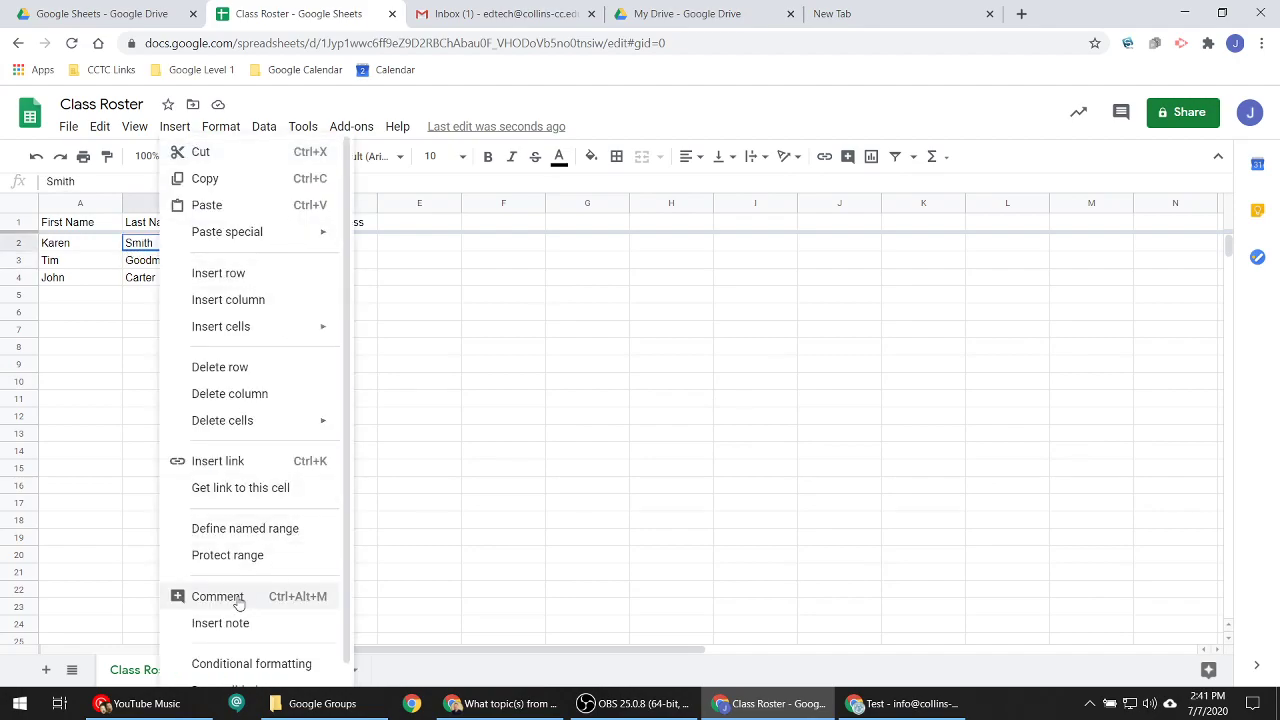
{"action": "right_click", "coordinate": [130, 250]}
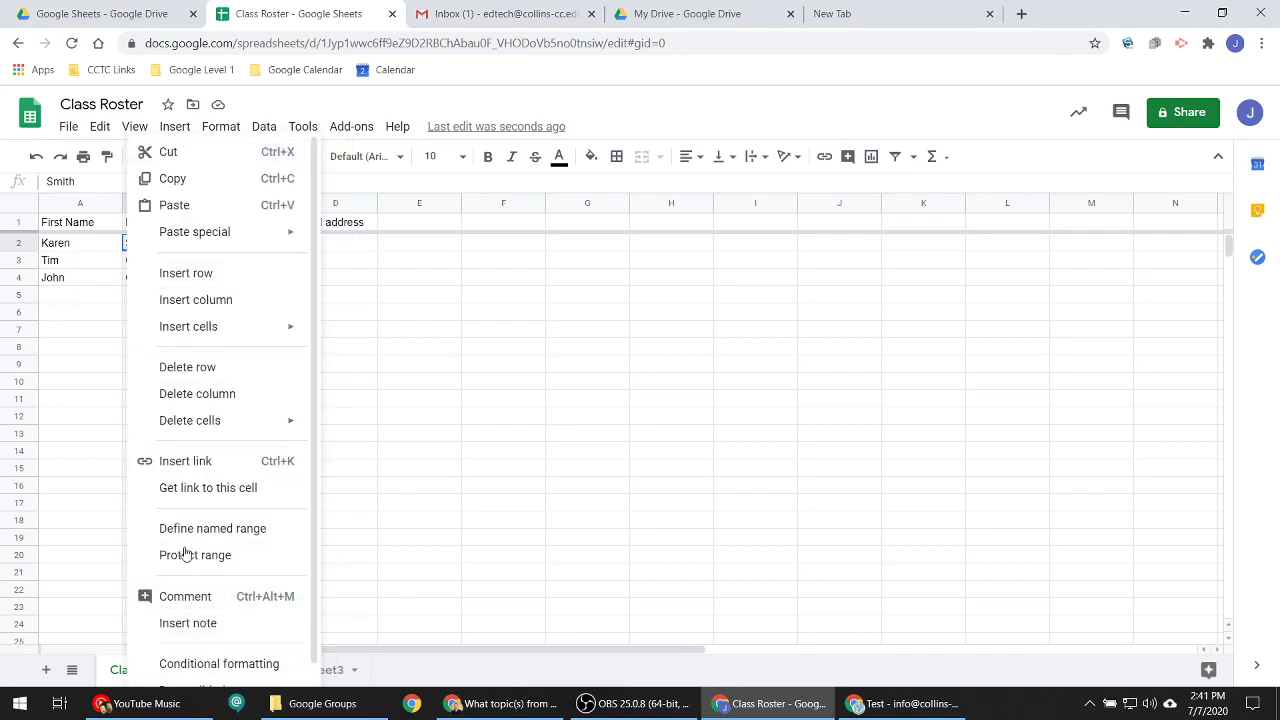
{"action": "left_click", "coordinate": [102, 266]}
{"action": "left_click", "coordinate": [157, 244]}
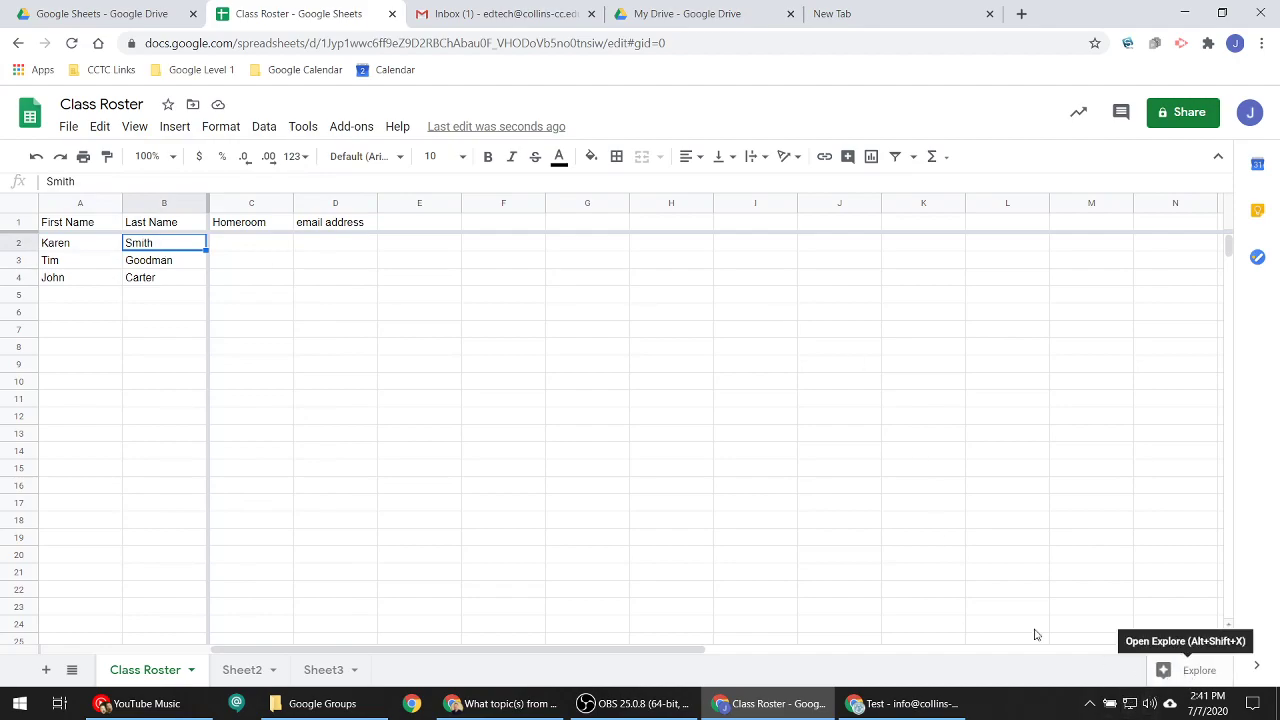
{"action": "right_click", "coordinate": [155, 246]}
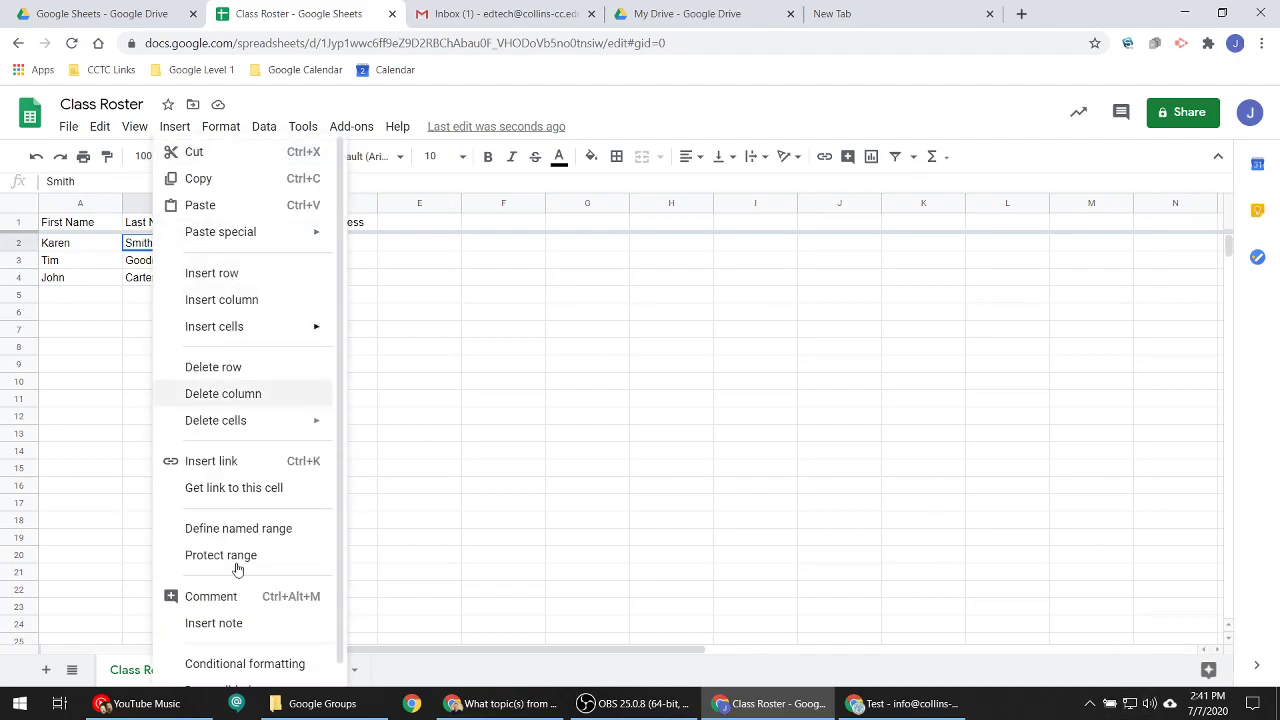
{"action": "left_click", "coordinate": [242, 598]}
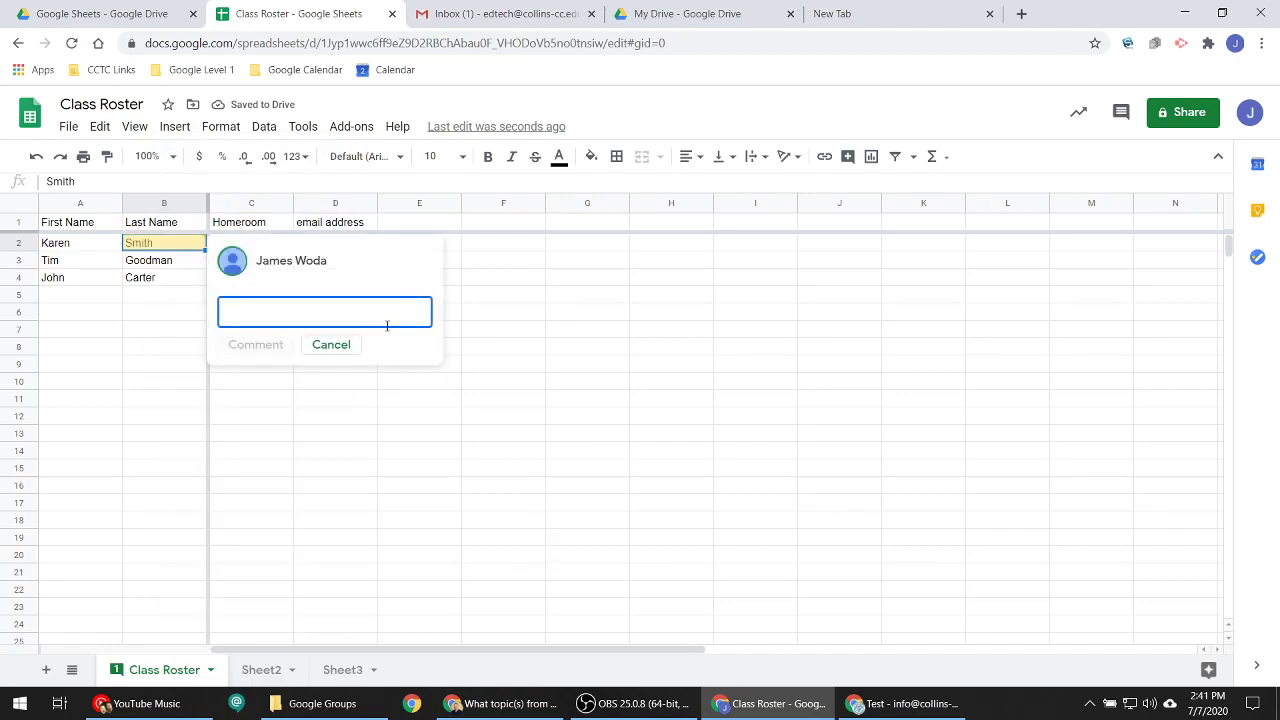
- Mention the colleague on the B2 comment, ask 'Can you check this?', post it and grant comment access
{"action": "type", "text": "+w"}
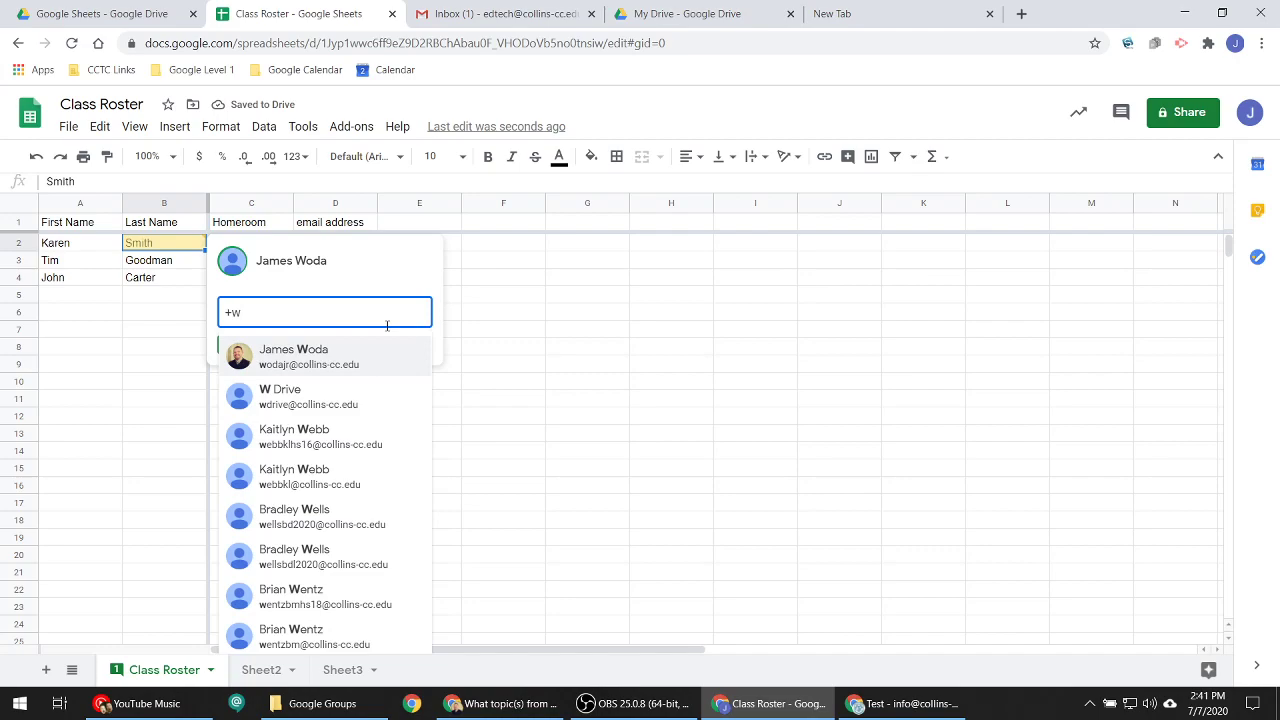
{"action": "type", "text": "oda"}
{"action": "key", "text": "Return"}
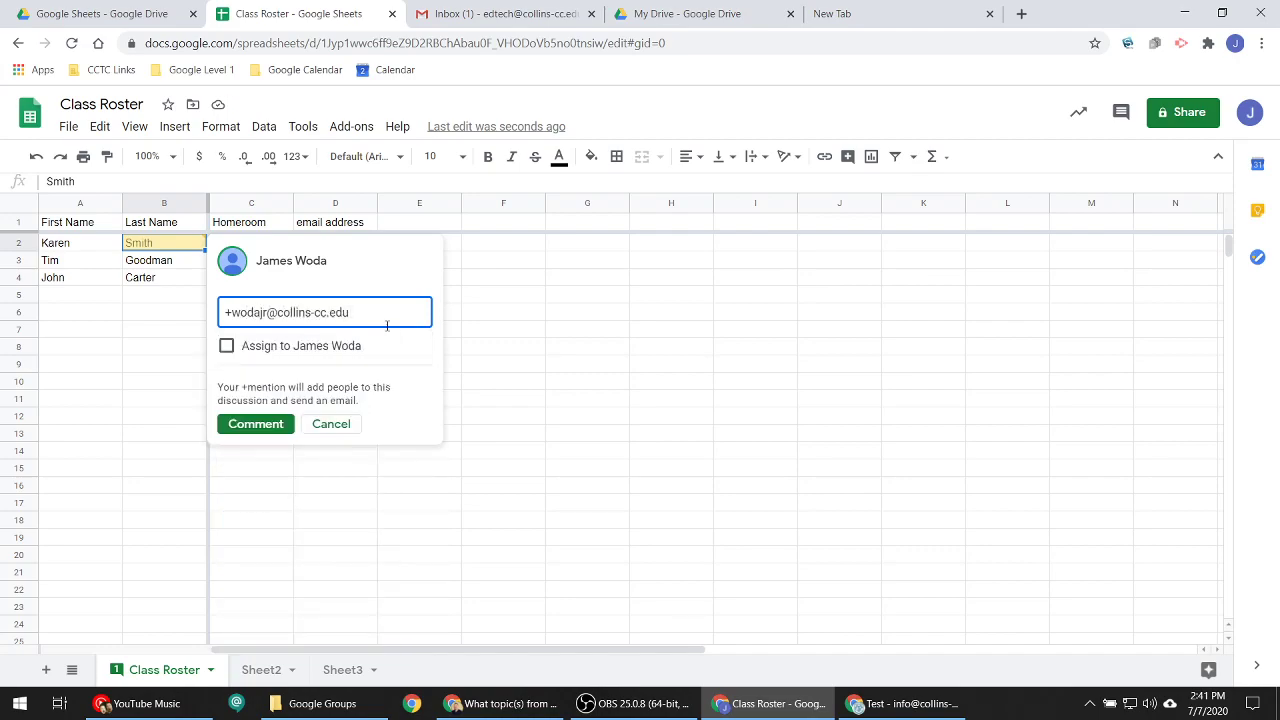
{"action": "key", "text": "Return"}
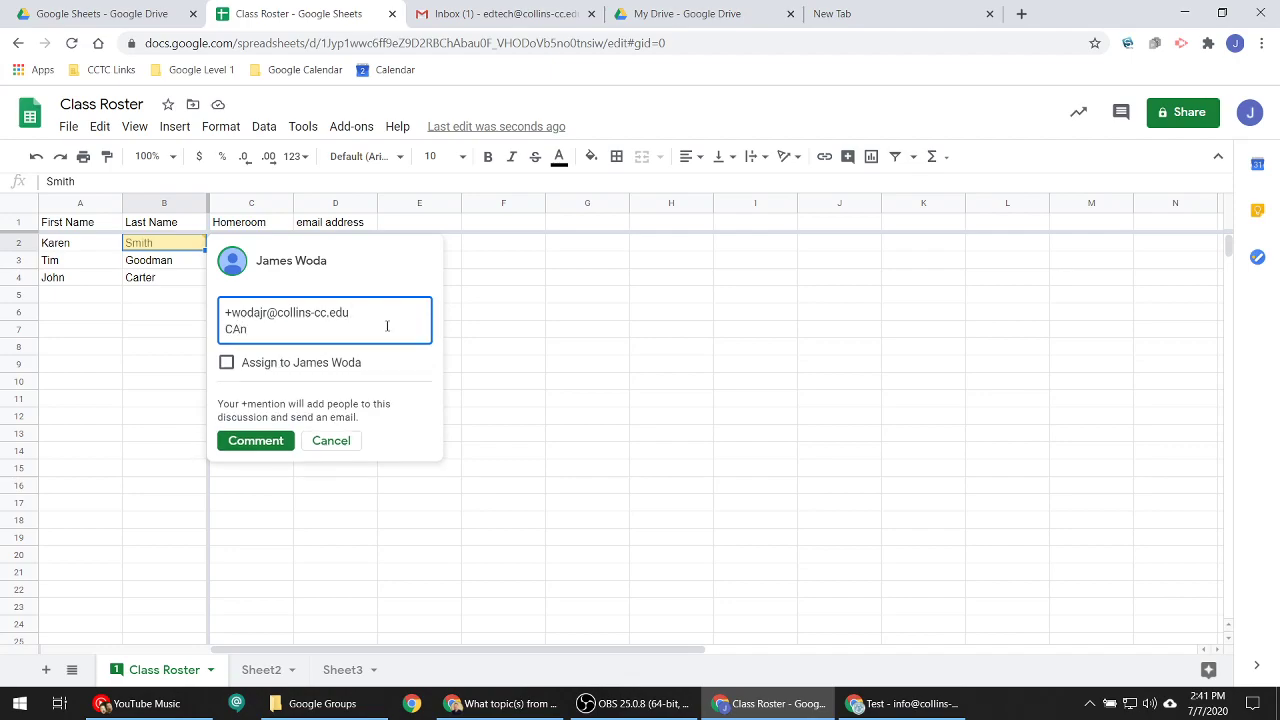
{"action": "type", "text": "Can you check this?"}
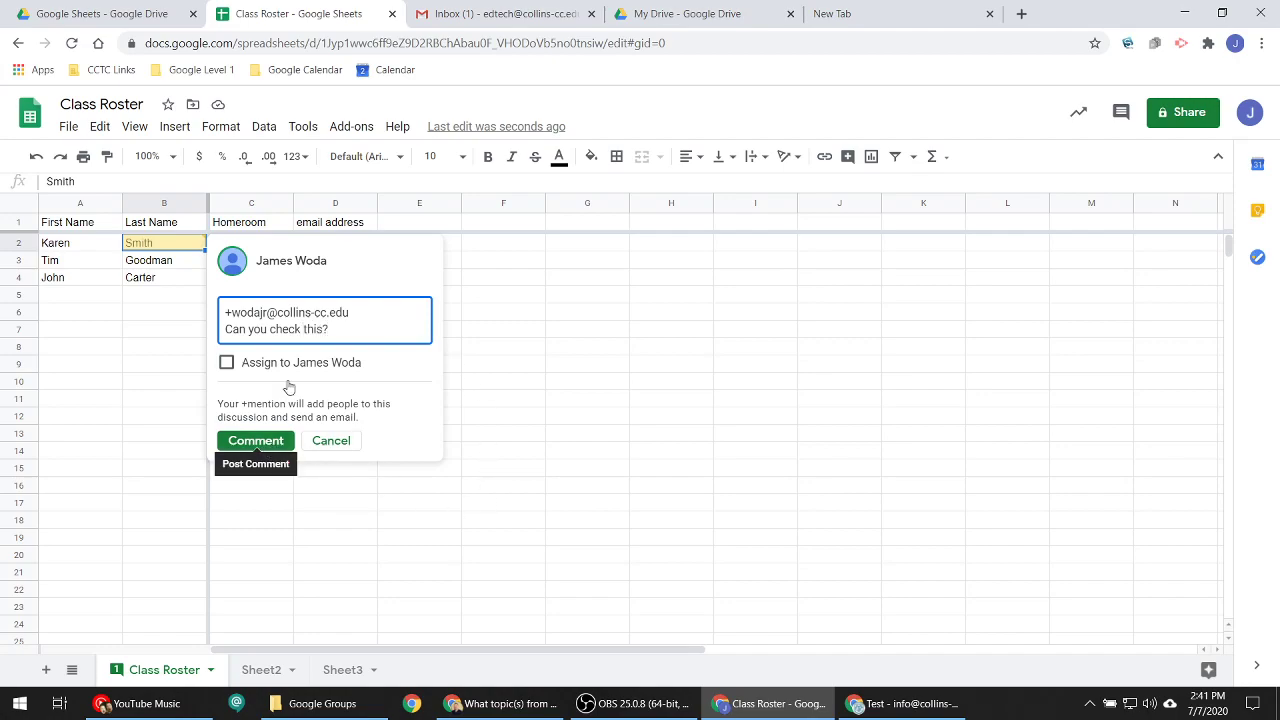
{"action": "left_click", "coordinate": [267, 448]}
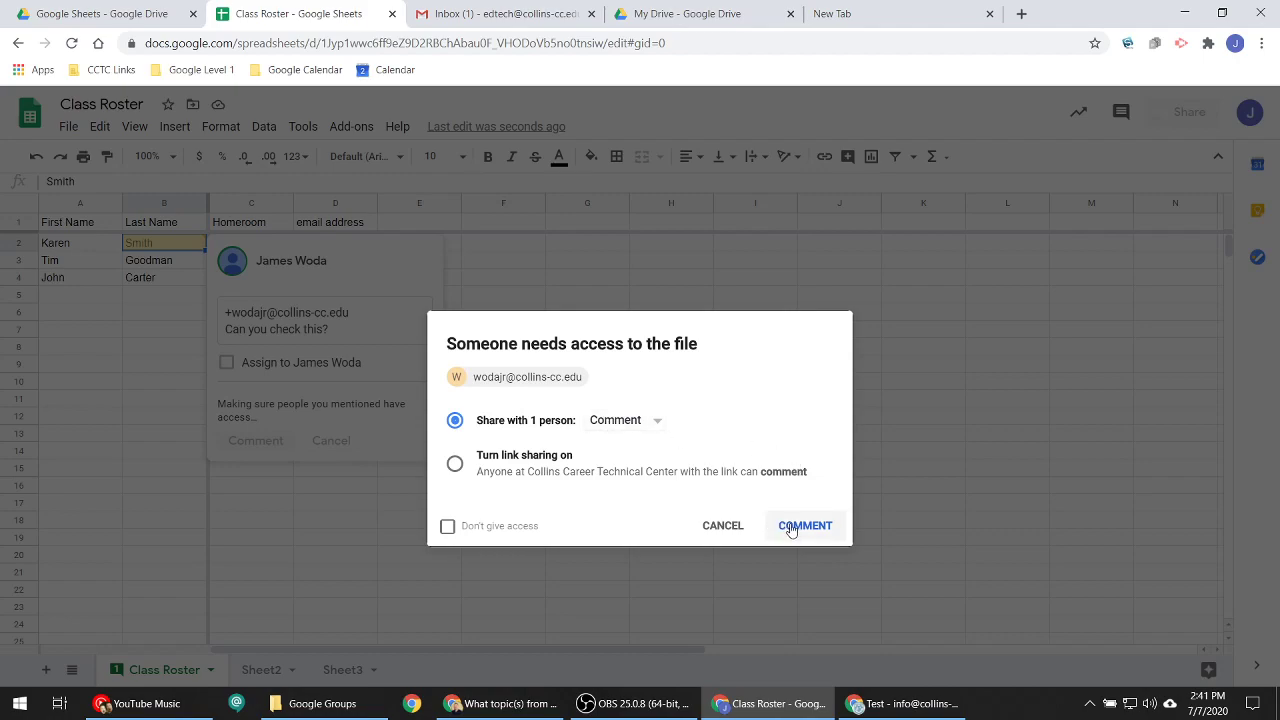
{"action": "left_click", "coordinate": [804, 522]}
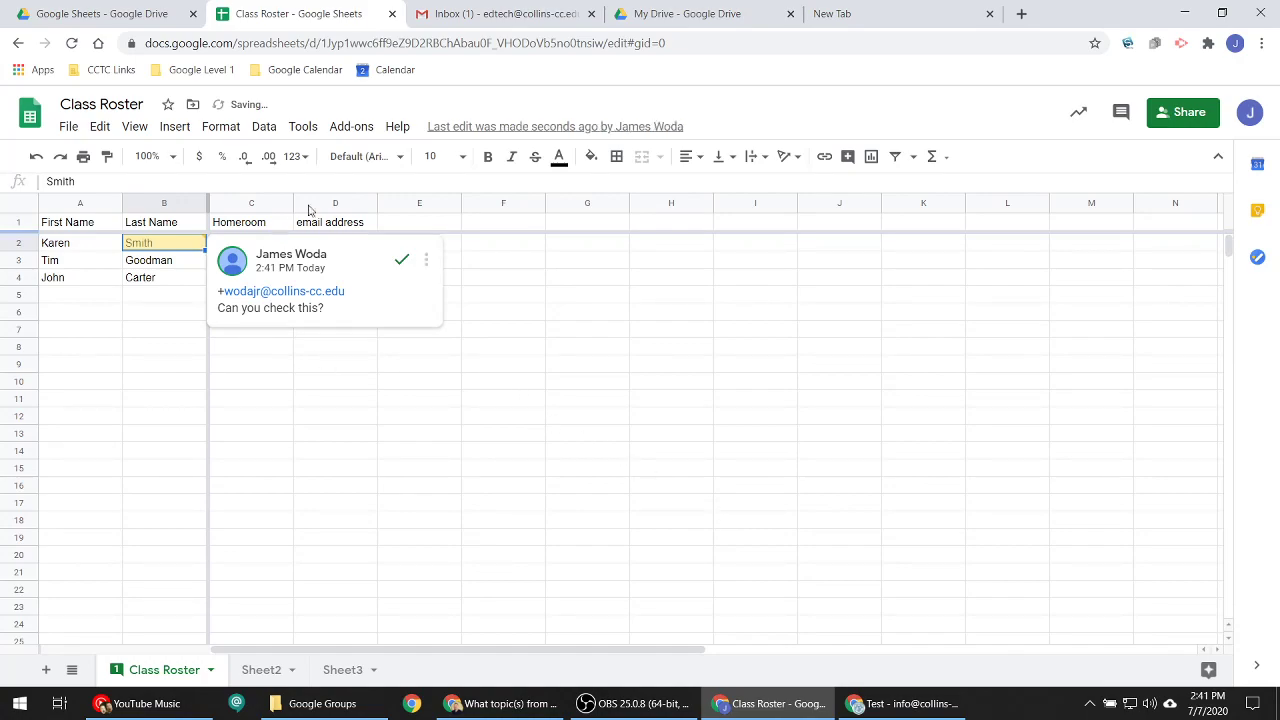
- Switch to the Gmail window and refresh the inbox
{"action": "left_click", "coordinate": [510, 705]}
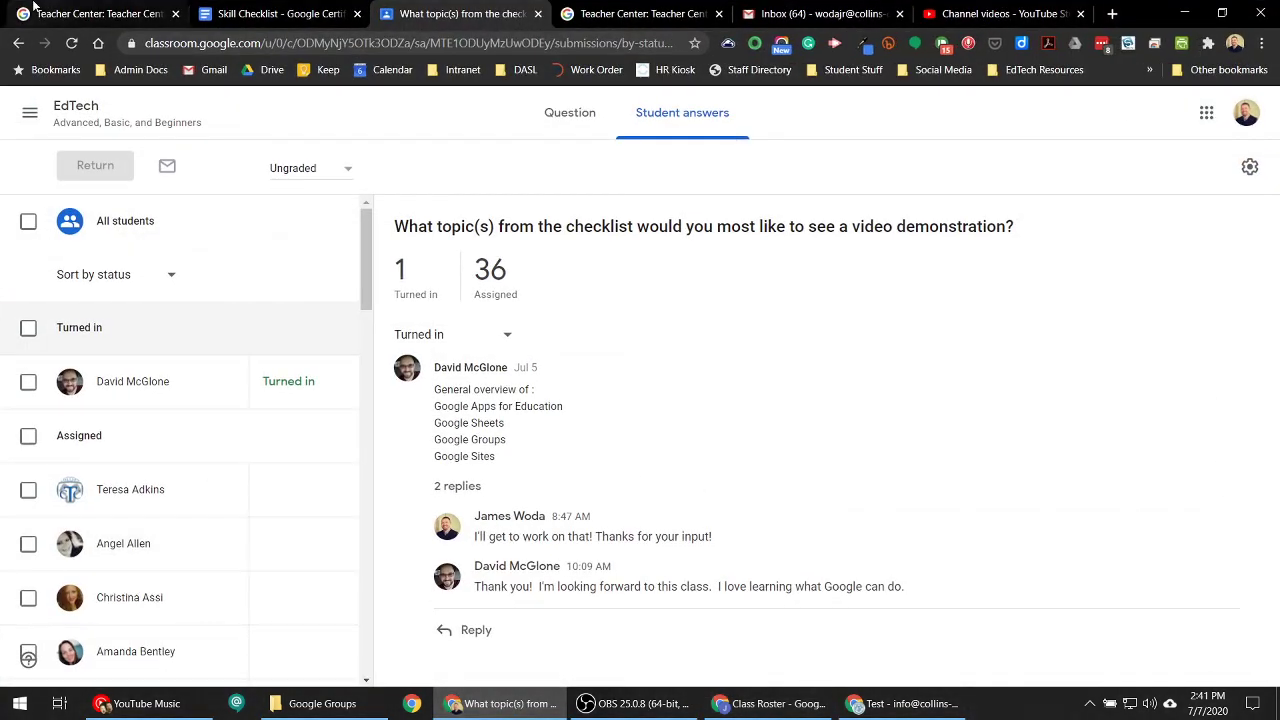
{"action": "left_click", "coordinate": [1184, 13]}
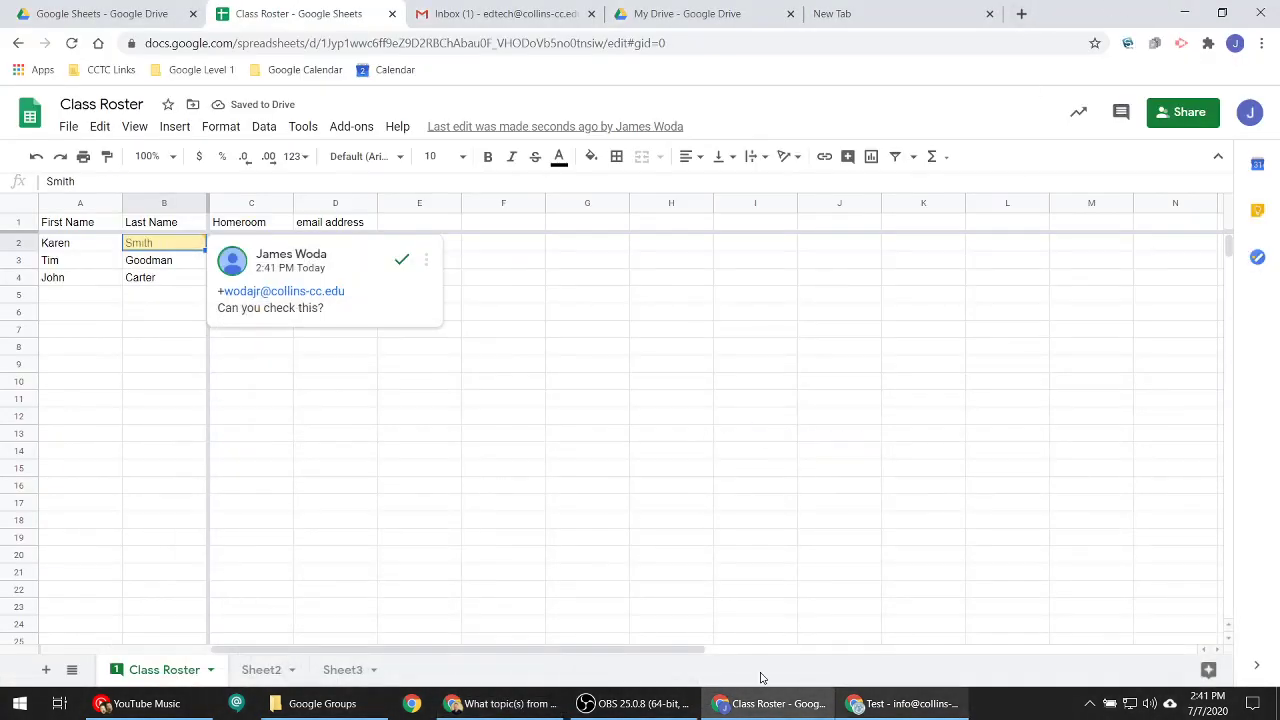
{"action": "left_click", "coordinate": [495, 703]}
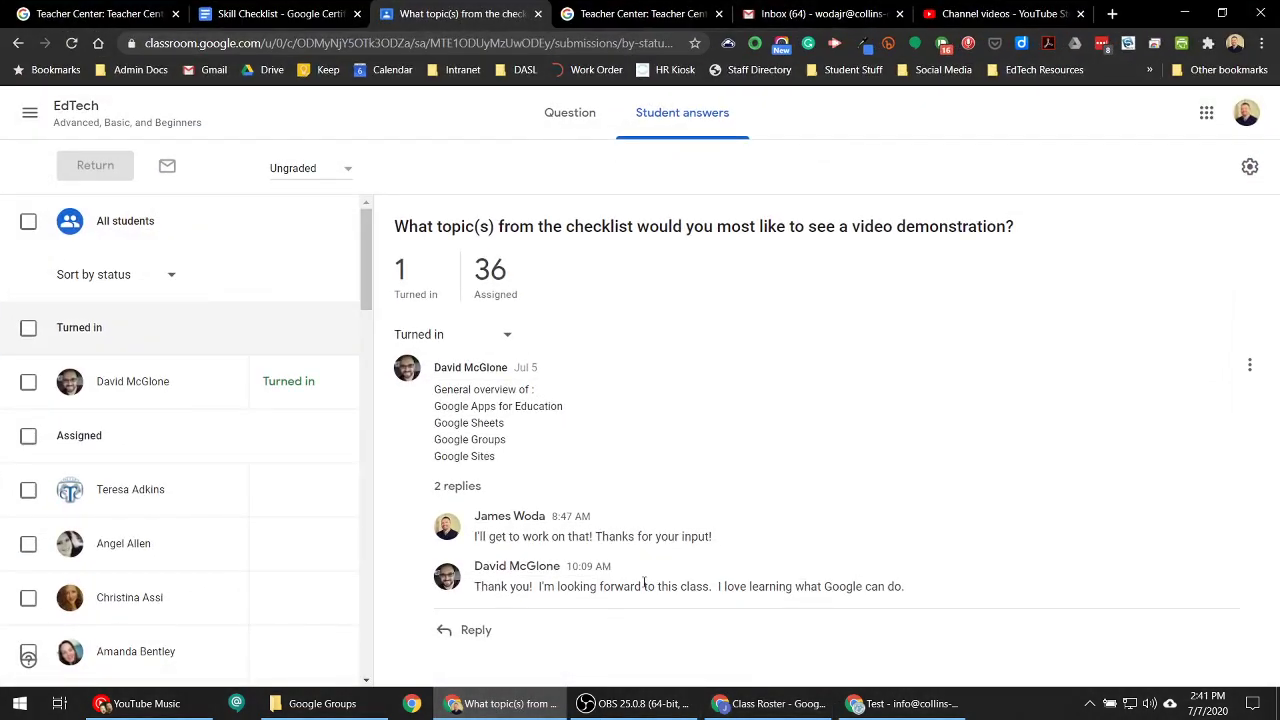
{"action": "left_click", "coordinate": [815, 13]}
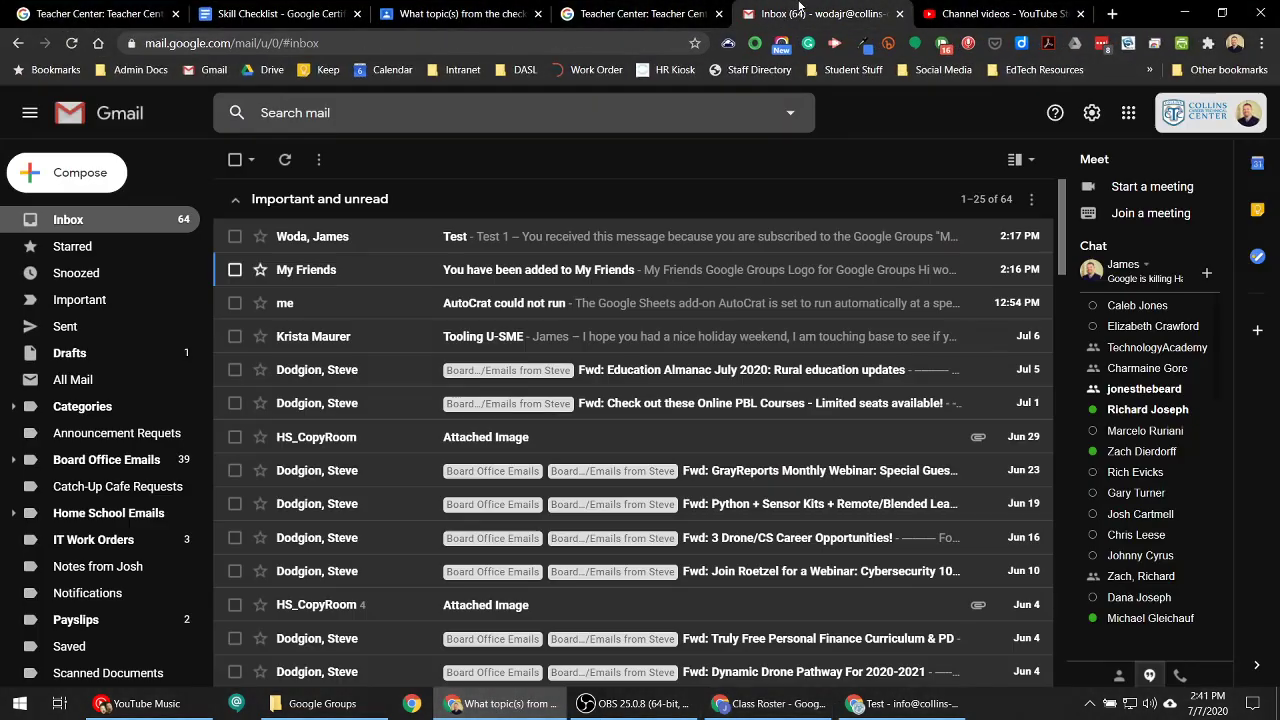
{"action": "left_click", "coordinate": [284, 159]}
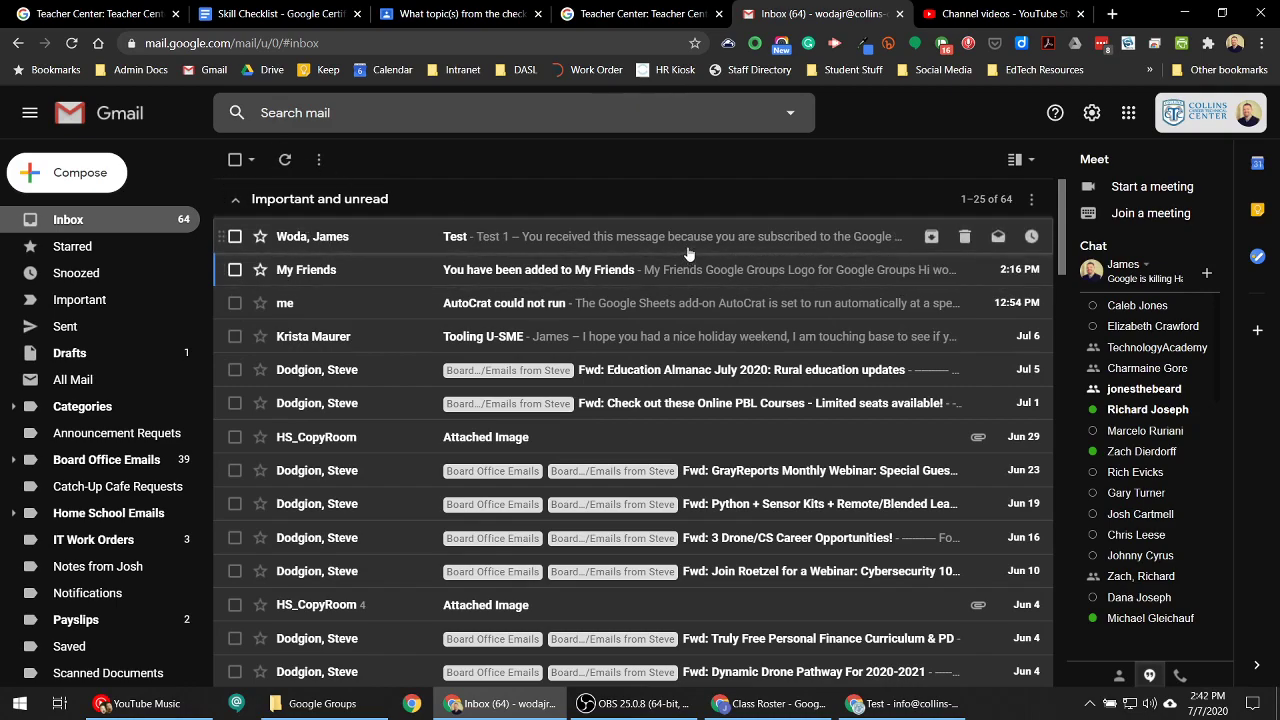
{"action": "scroll", "coordinate": [102, 483], "scroll_direction": "down", "scroll_amount": 5}
{"action": "scroll", "coordinate": [100, 470], "scroll_direction": "up", "scroll_amount": 5}
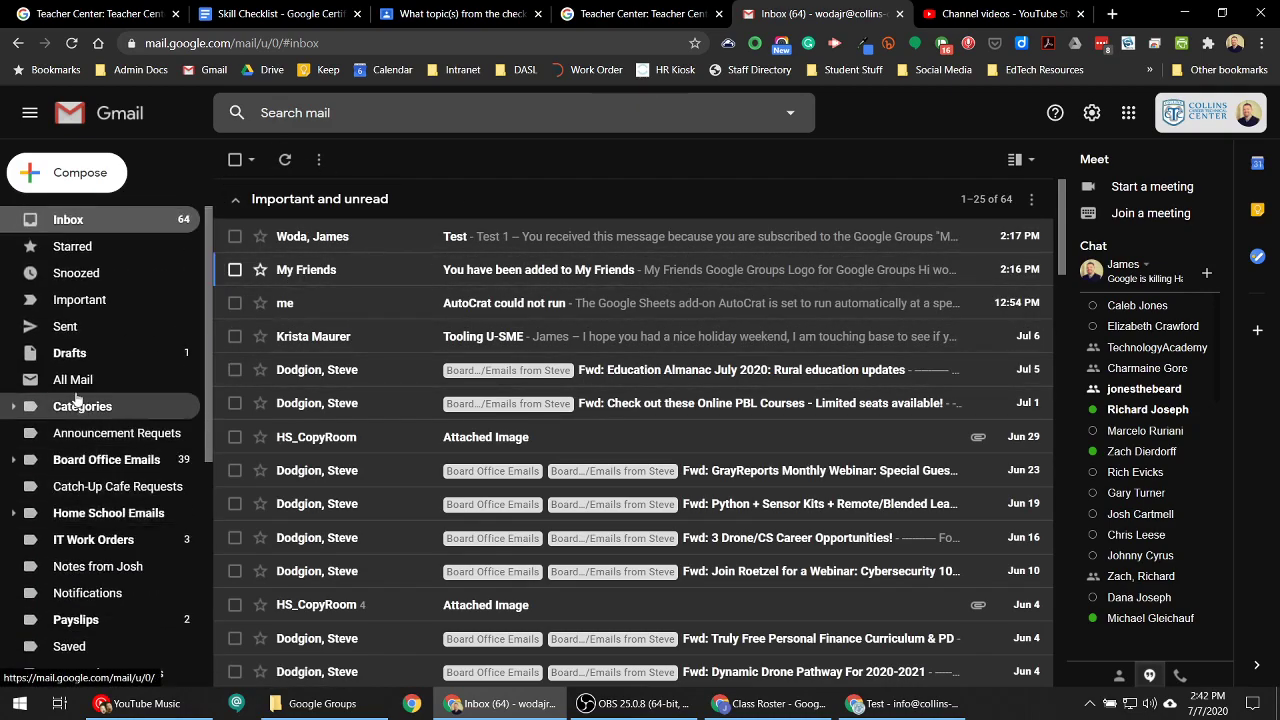
- View All Mail and the Shared with Me label, then open a new browser tab
{"action": "left_click", "coordinate": [75, 380]}
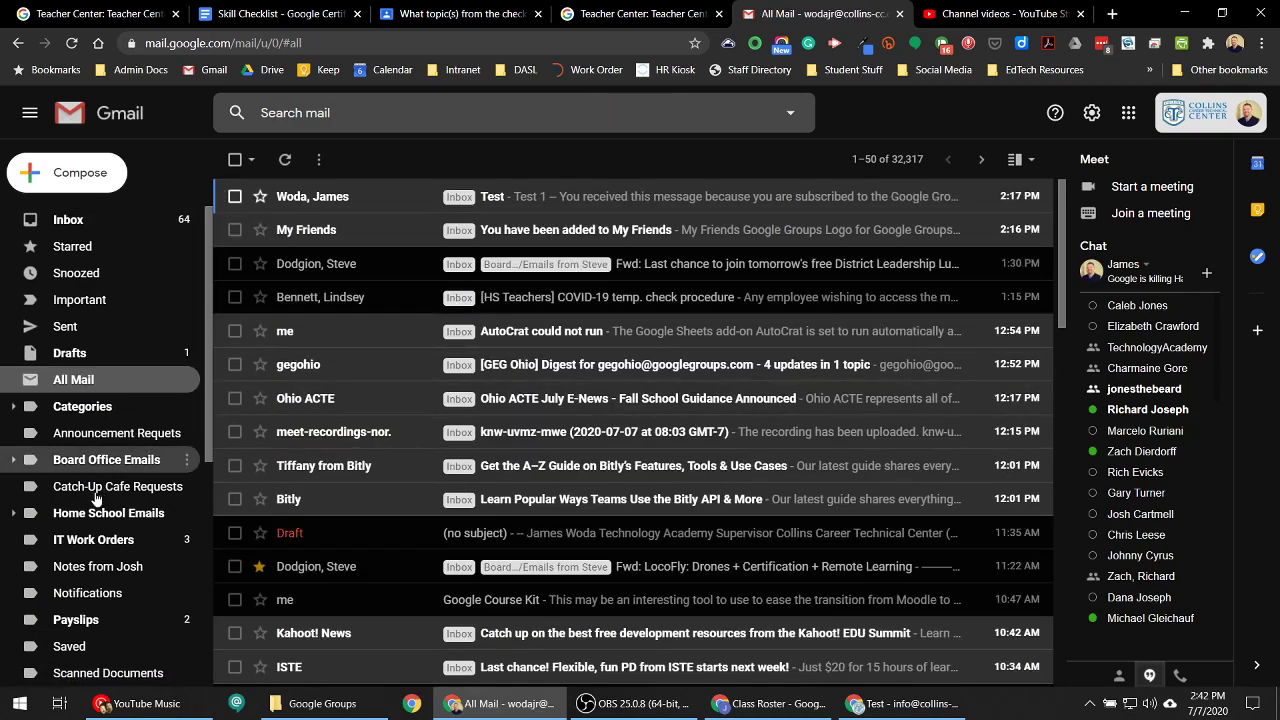
{"action": "scroll", "coordinate": [100, 530], "scroll_direction": "down", "scroll_amount": 3}
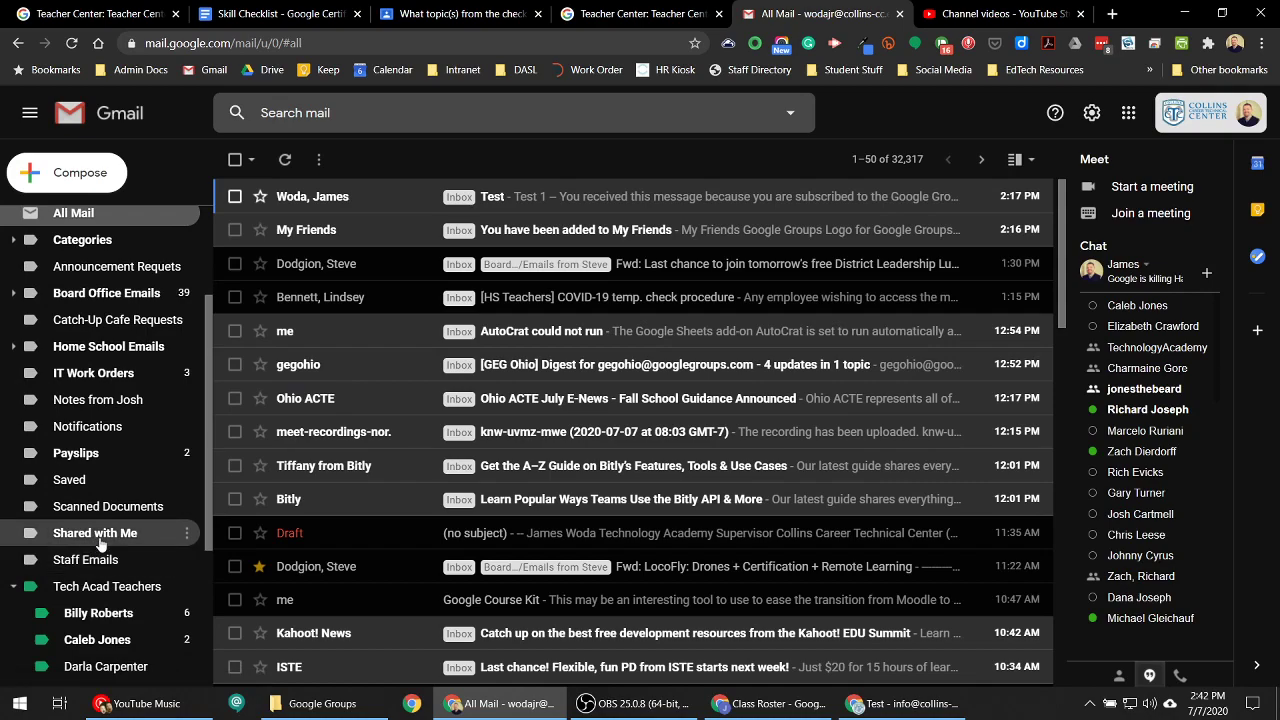
{"action": "left_click", "coordinate": [98, 534]}
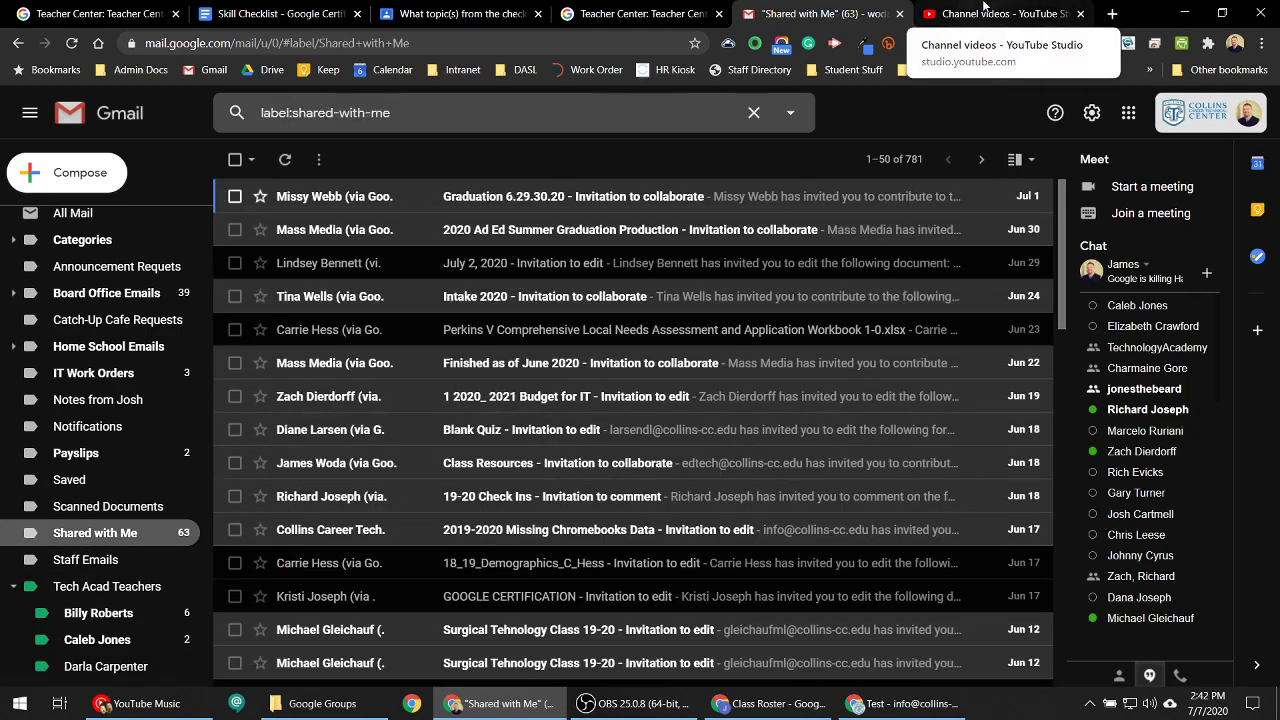
{"action": "left_click", "coordinate": [1096, 14]}
{"action": "left_click", "coordinate": [1112, 14]}
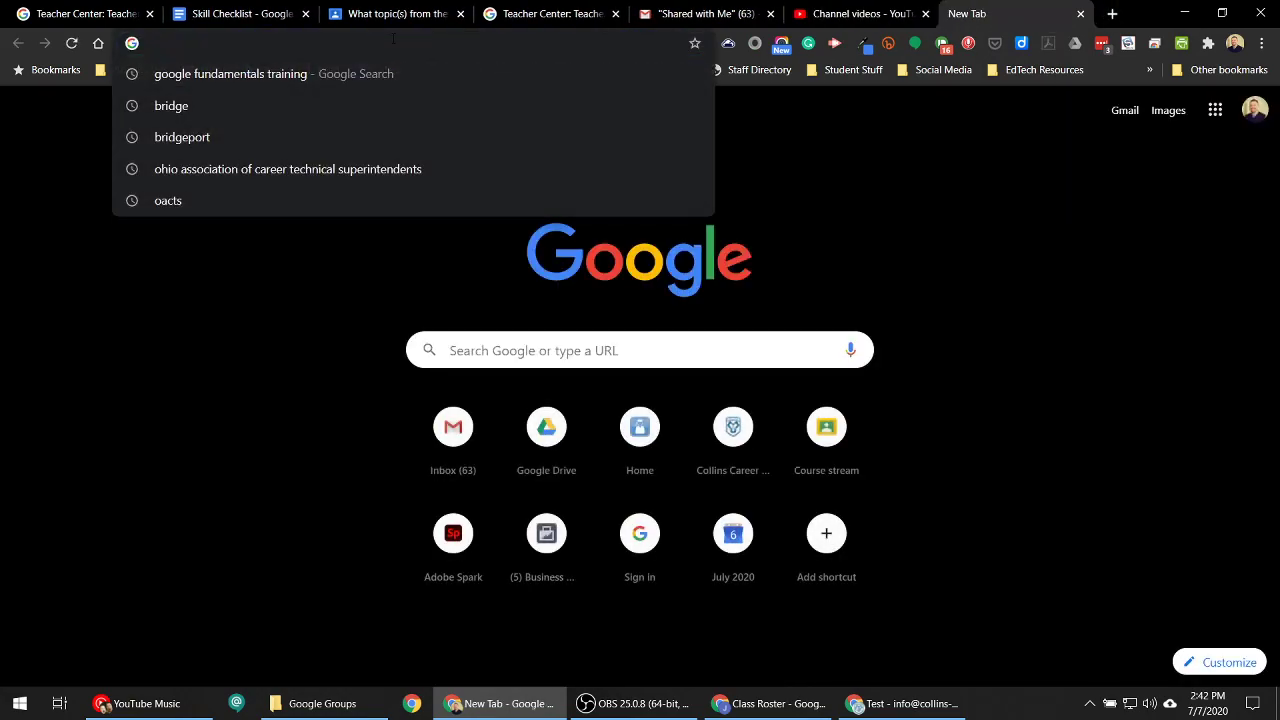
- Load Google Drive via the address bar and open Class Roster from Shared with me
{"action": "type", "text": "drive.google.com"}
{"action": "key", "text": "Return"}
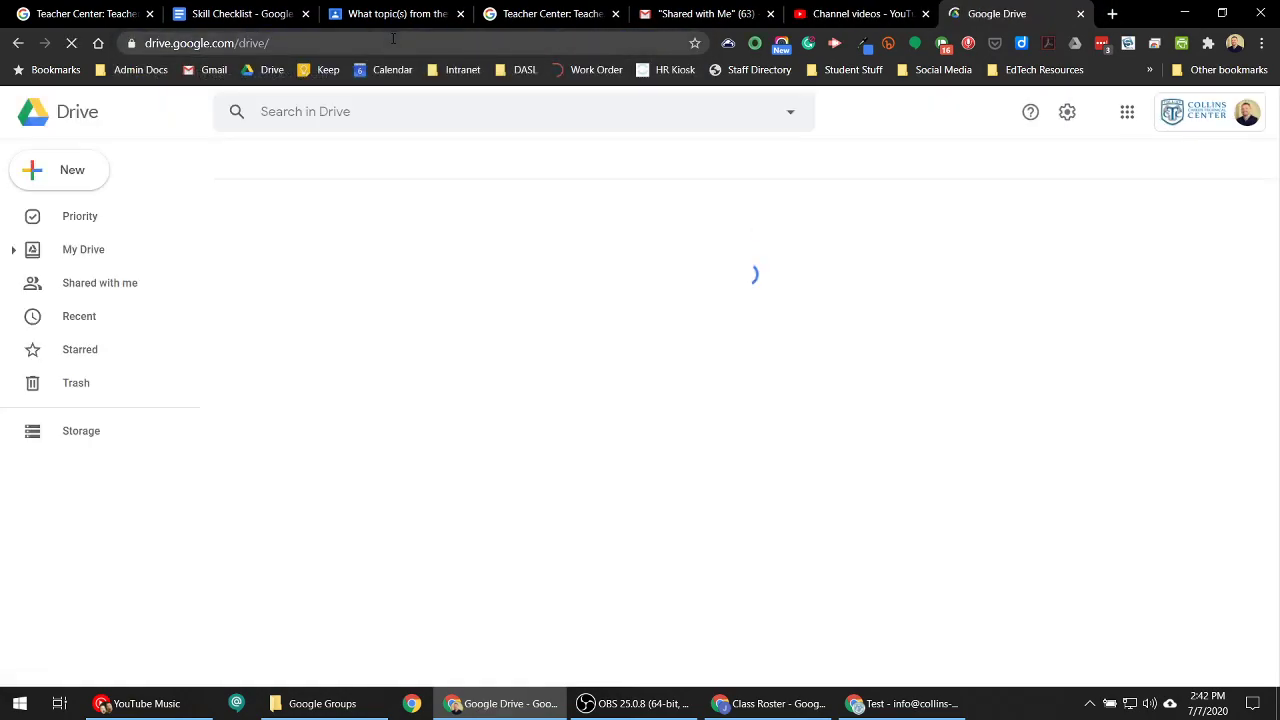
{"action": "left_click", "coordinate": [100, 296]}
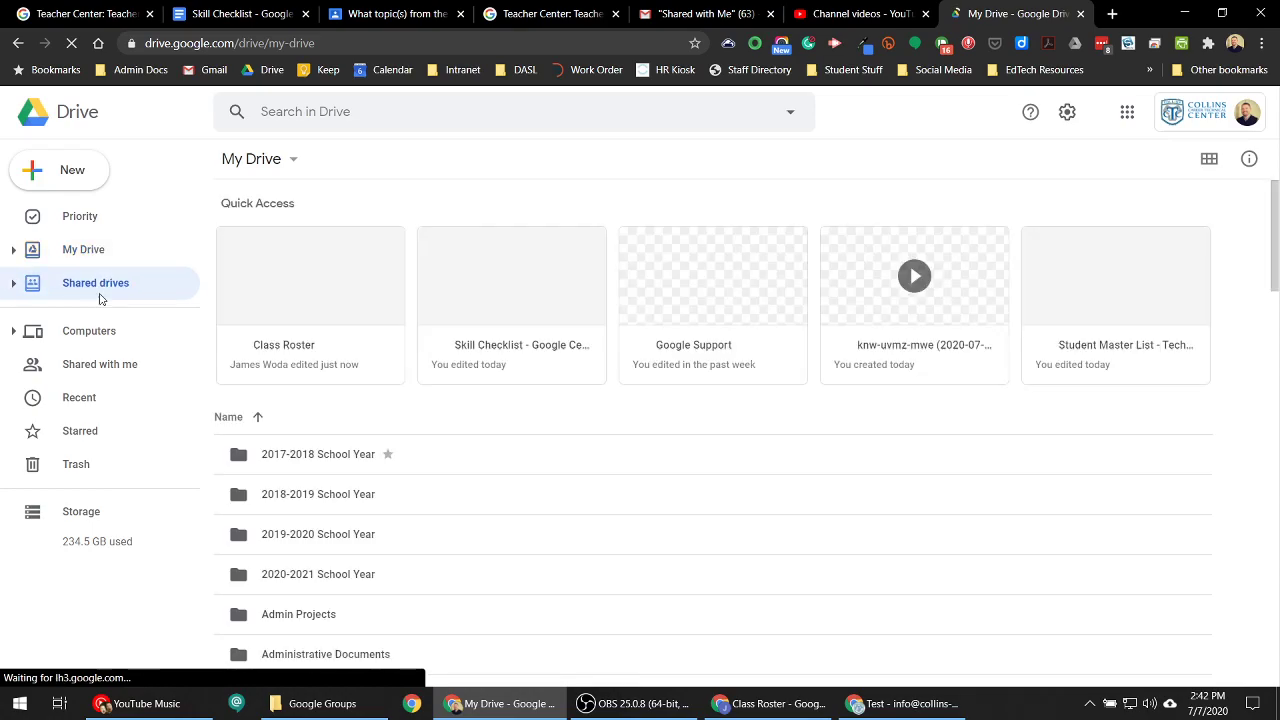
{"action": "left_click", "coordinate": [100, 364]}
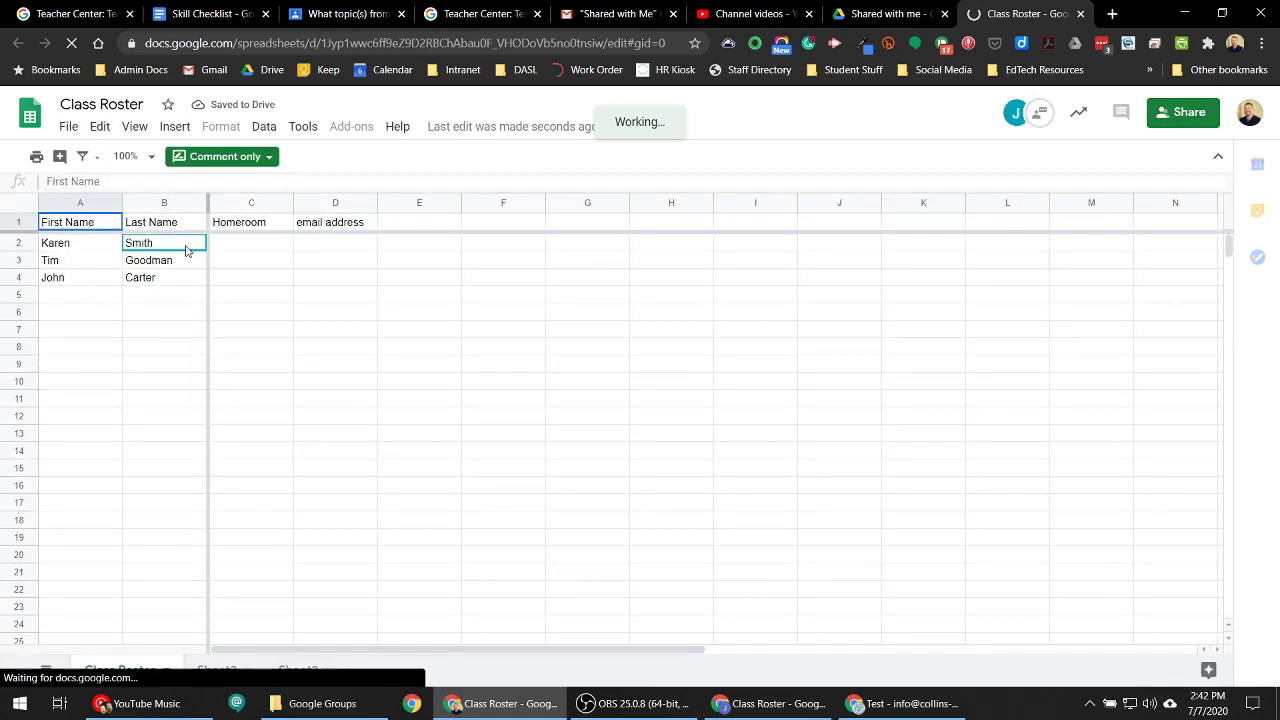
- Answer the B2 comment with 'Yes, it is correct', then mark the thread resolved in the owner's window
{"action": "left_click", "coordinate": [178, 250]}
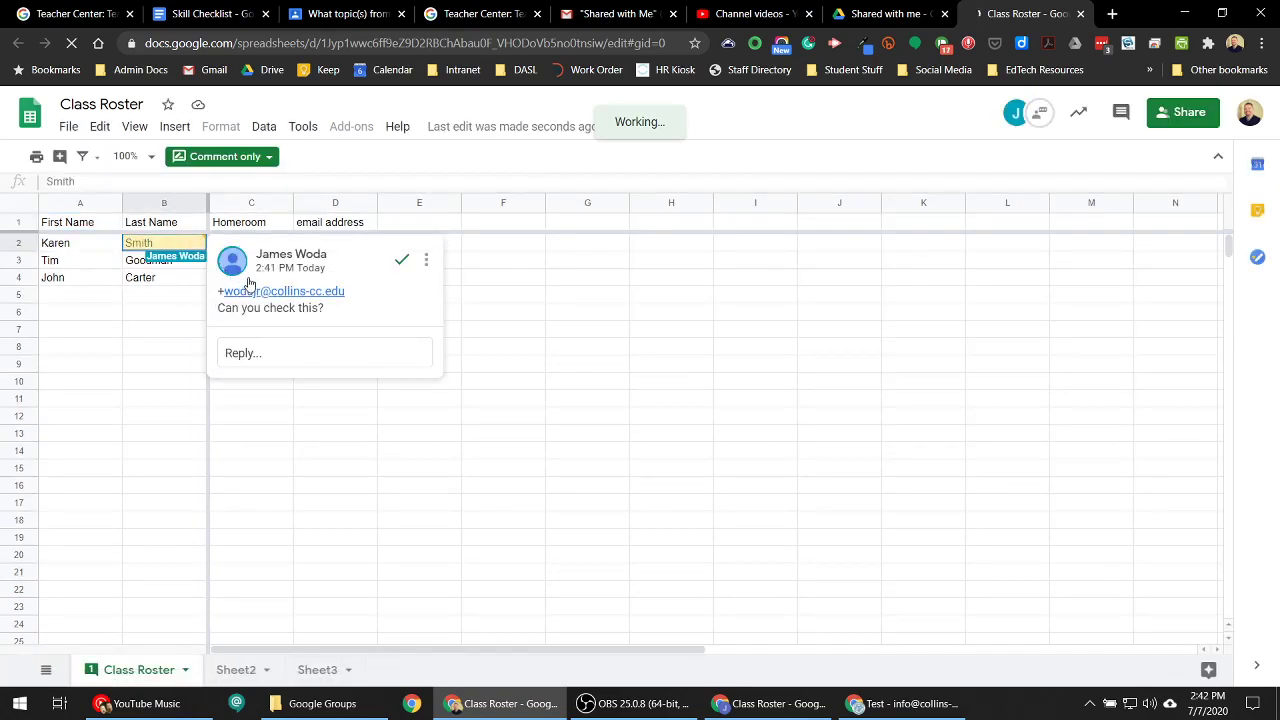
{"action": "left_click", "coordinate": [260, 352]}
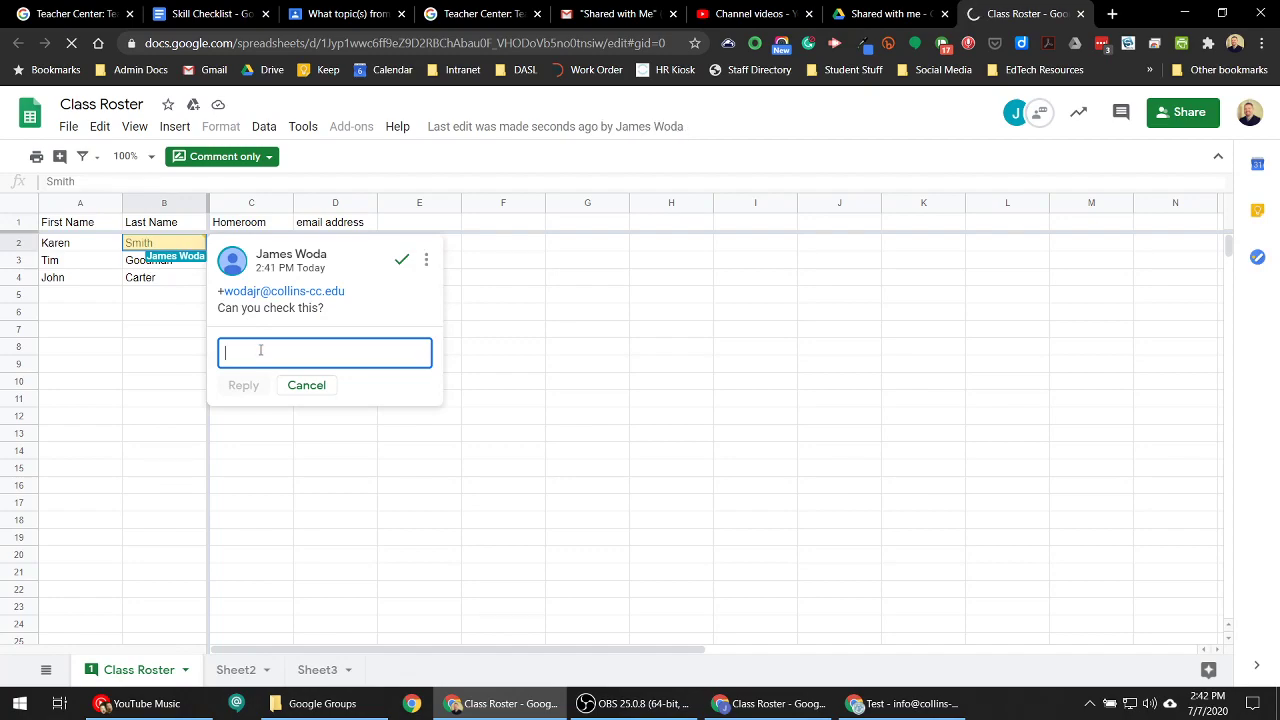
{"action": "type", "text": "Yes"}
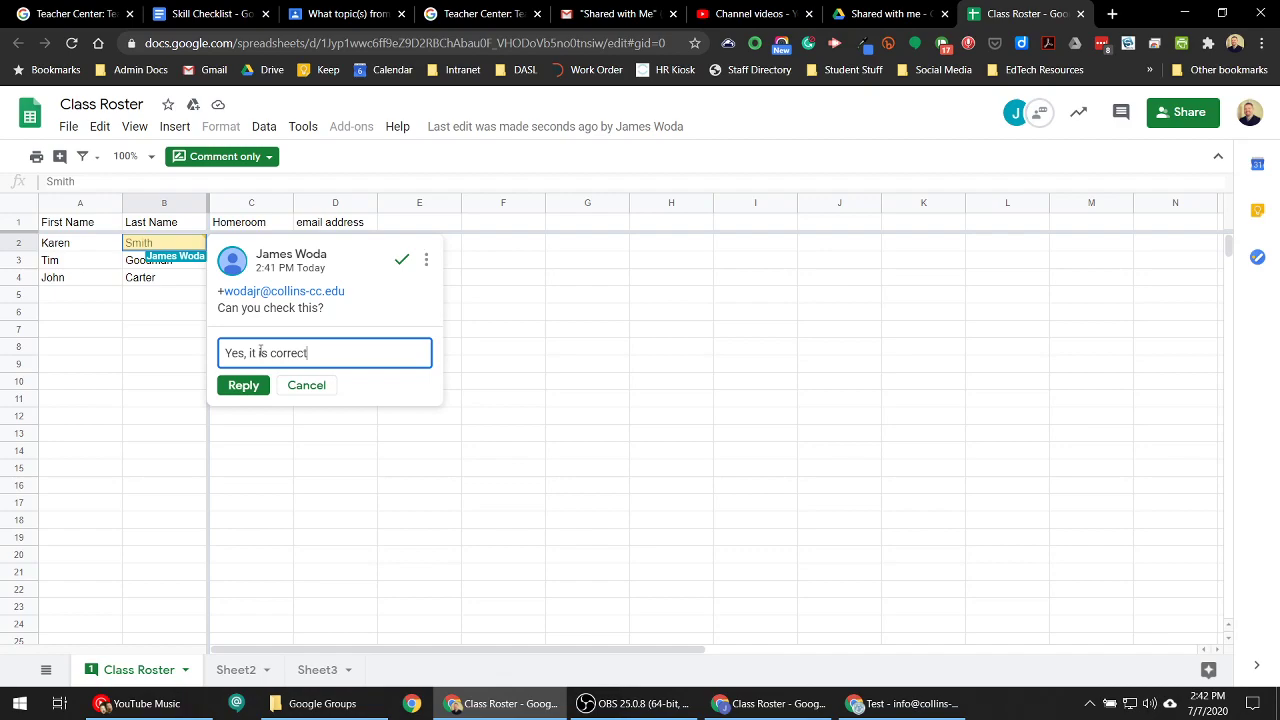
{"action": "type", "text": ", it is correct"}
{"action": "key", "text": "Return"}
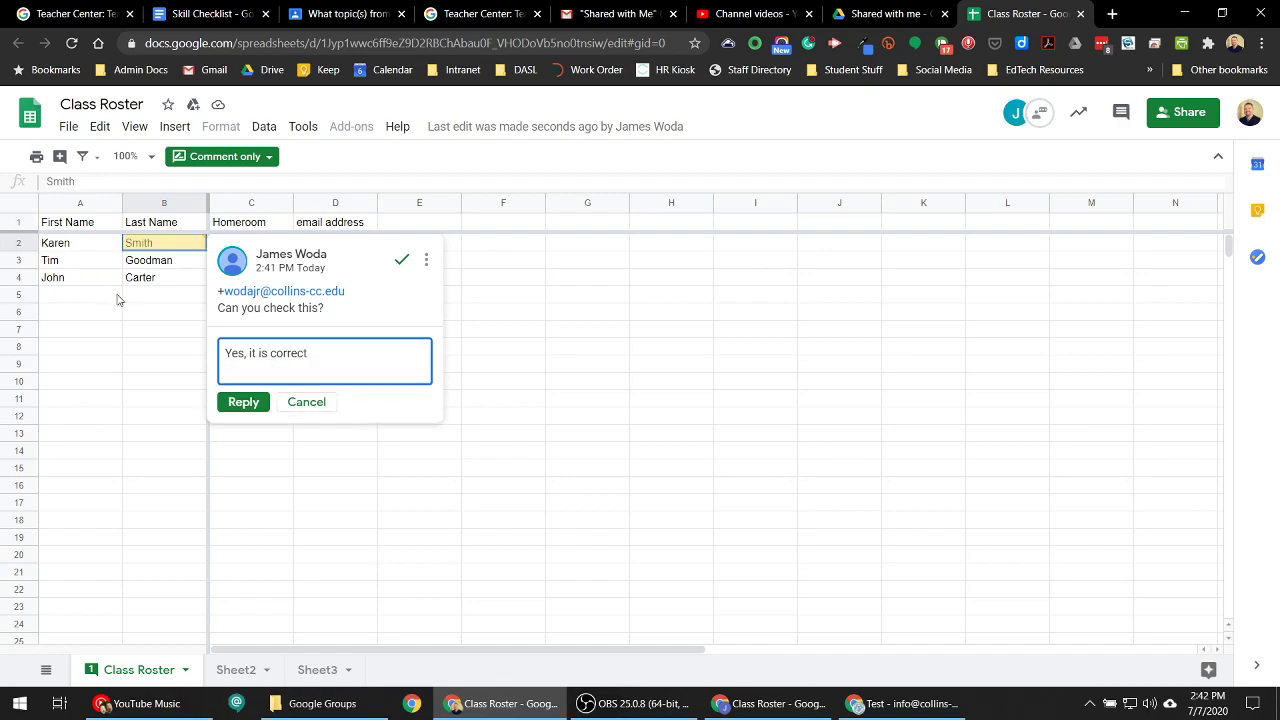
{"action": "left_click", "coordinate": [243, 401]}
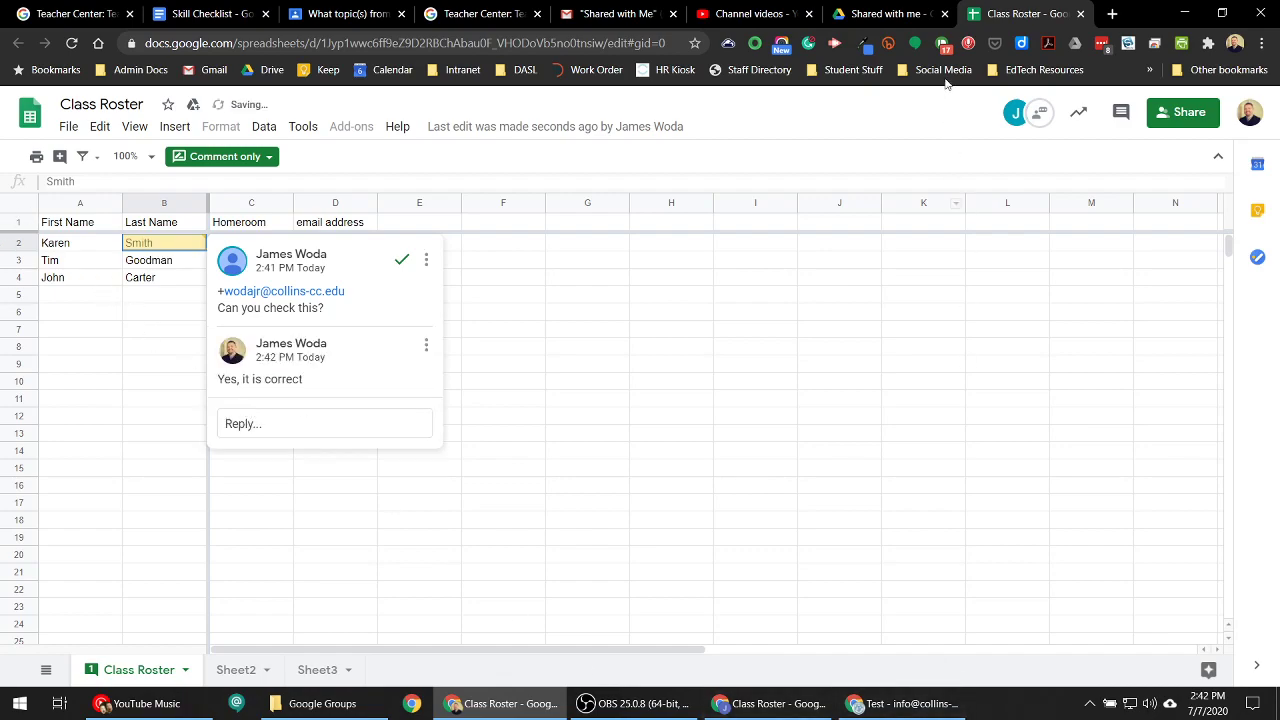
{"action": "left_click", "coordinate": [1184, 13]}
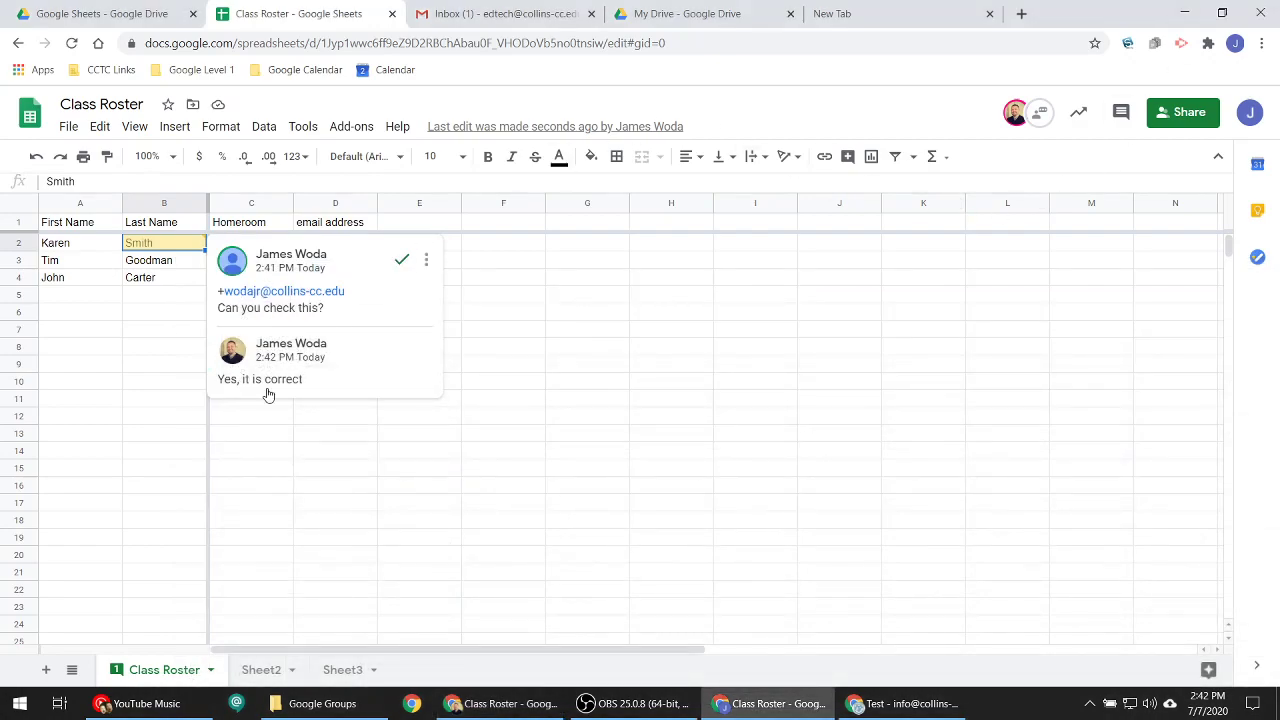
{"action": "left_click", "coordinate": [401, 260]}
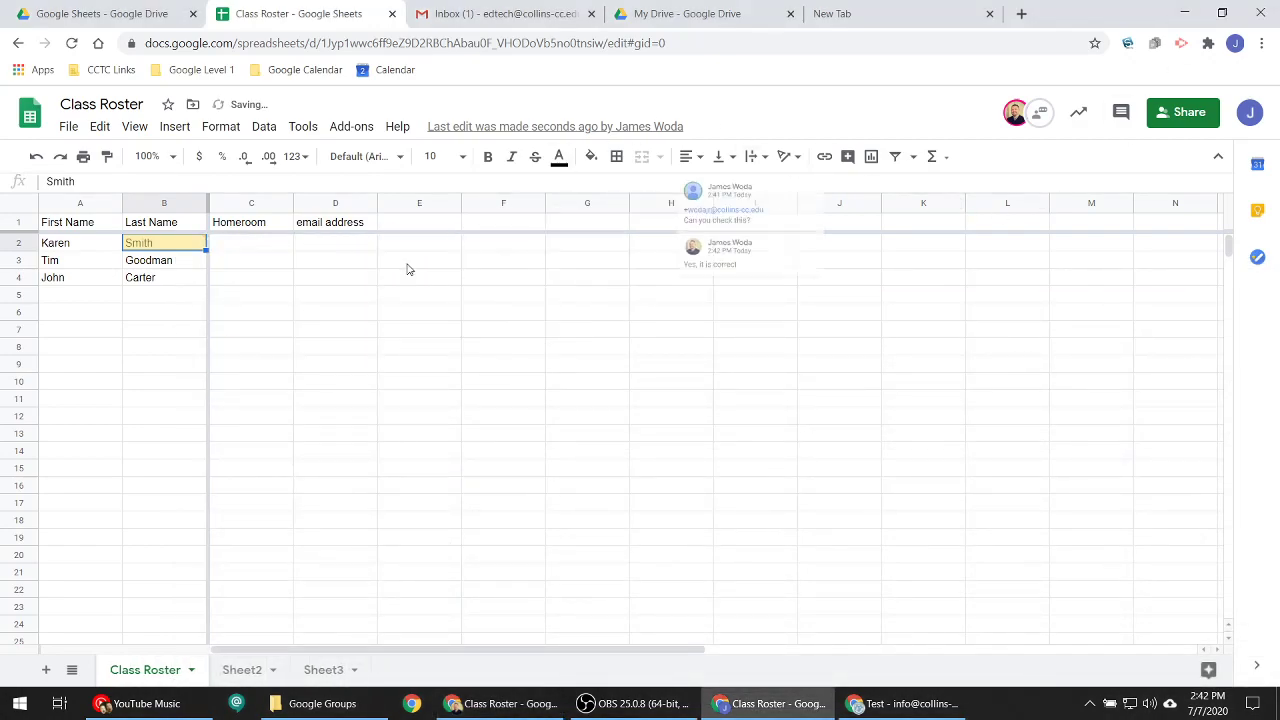